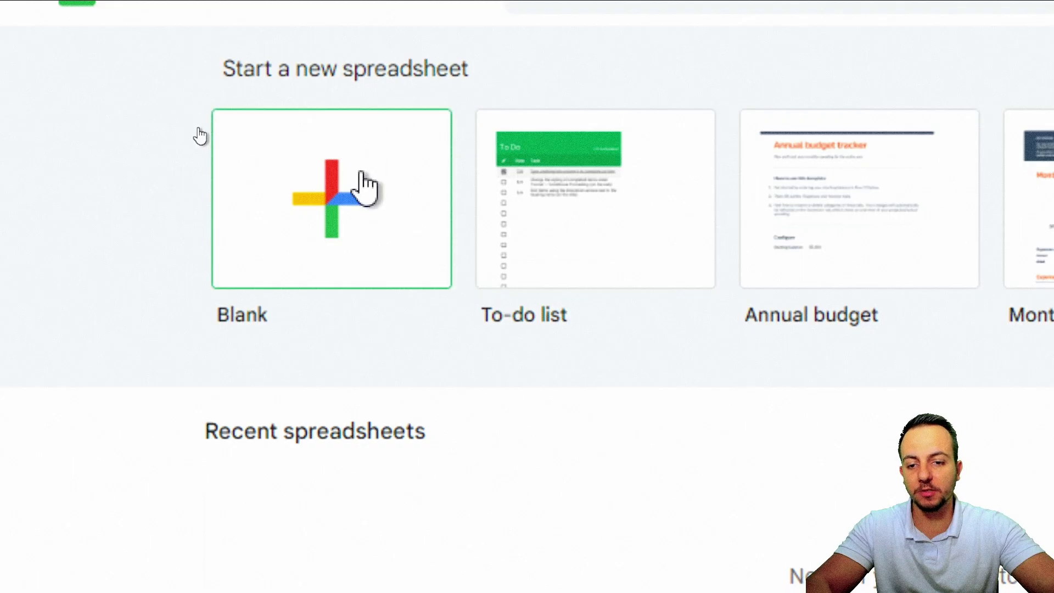
# Create a blank spreadsheet and title it "Monthly Budget SpreadSheet"
pyautogui.click(341, 192)
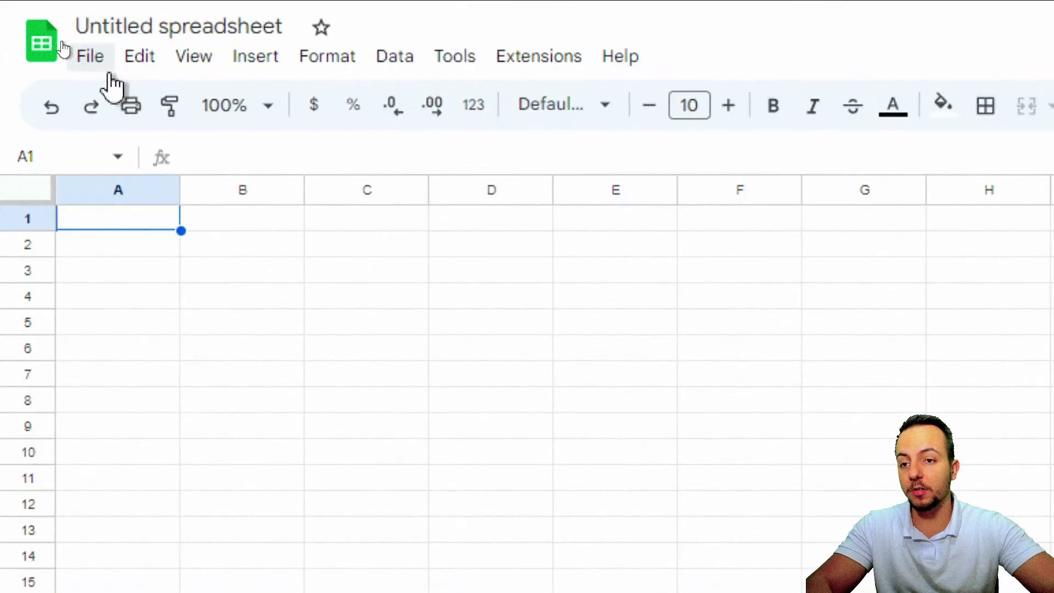
pyautogui.click(136, 26)
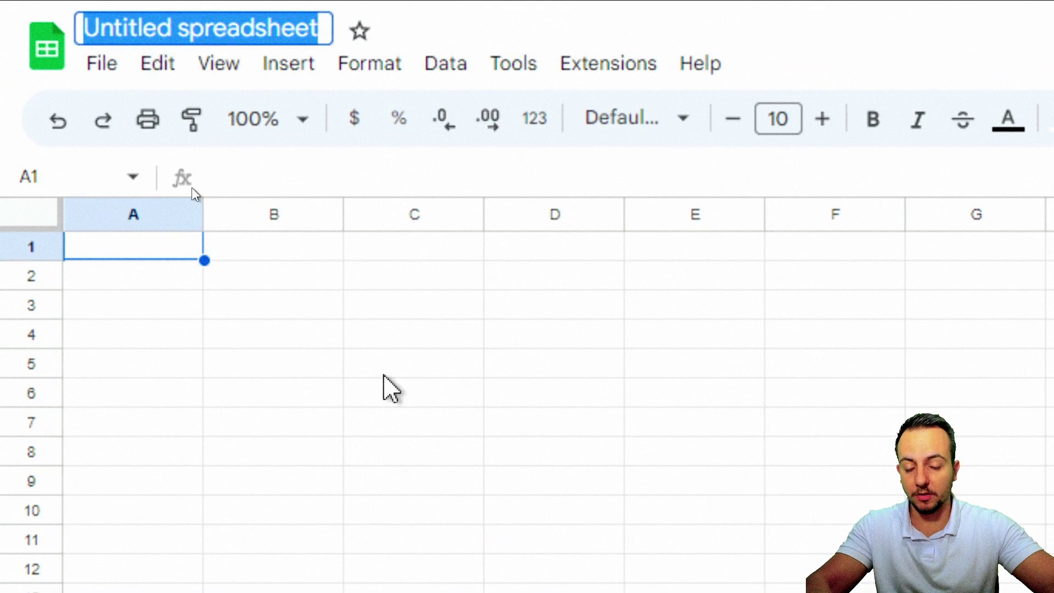
pyautogui.write('Month')
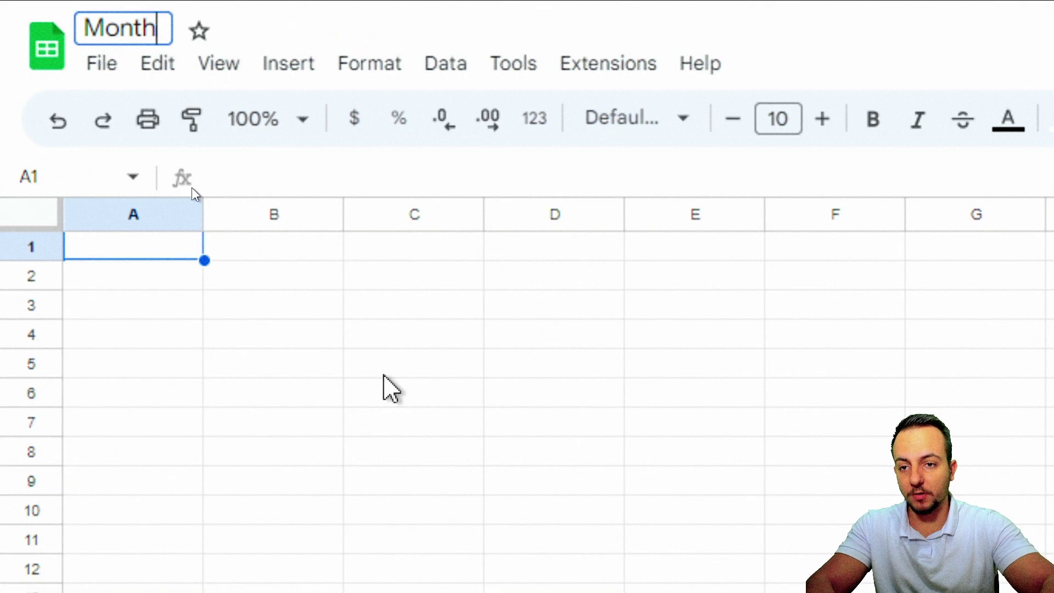
pyautogui.write('ly Budget SpreadSheet')
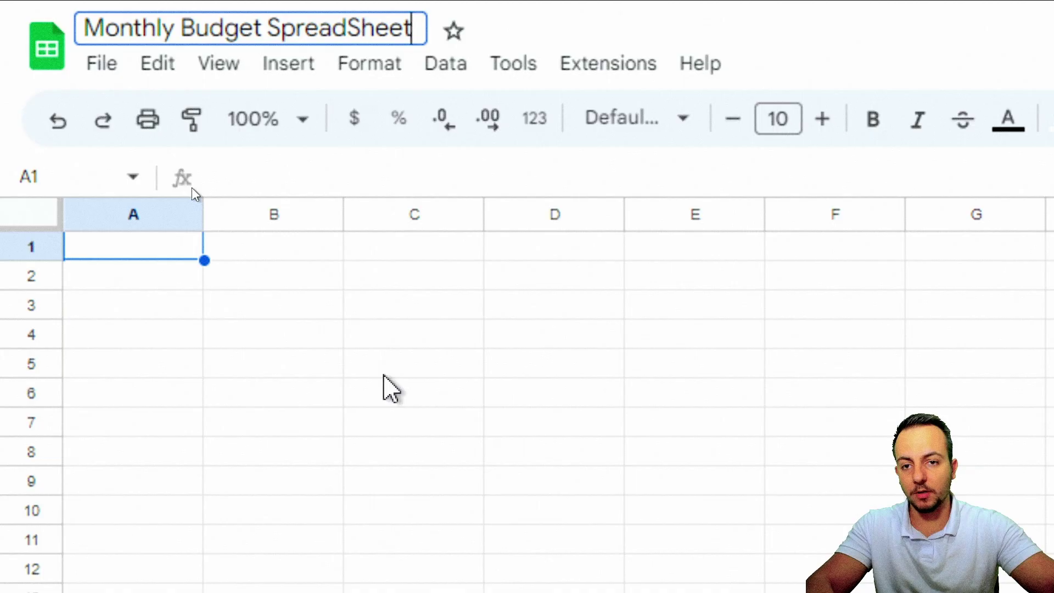
pyautogui.press('Return')
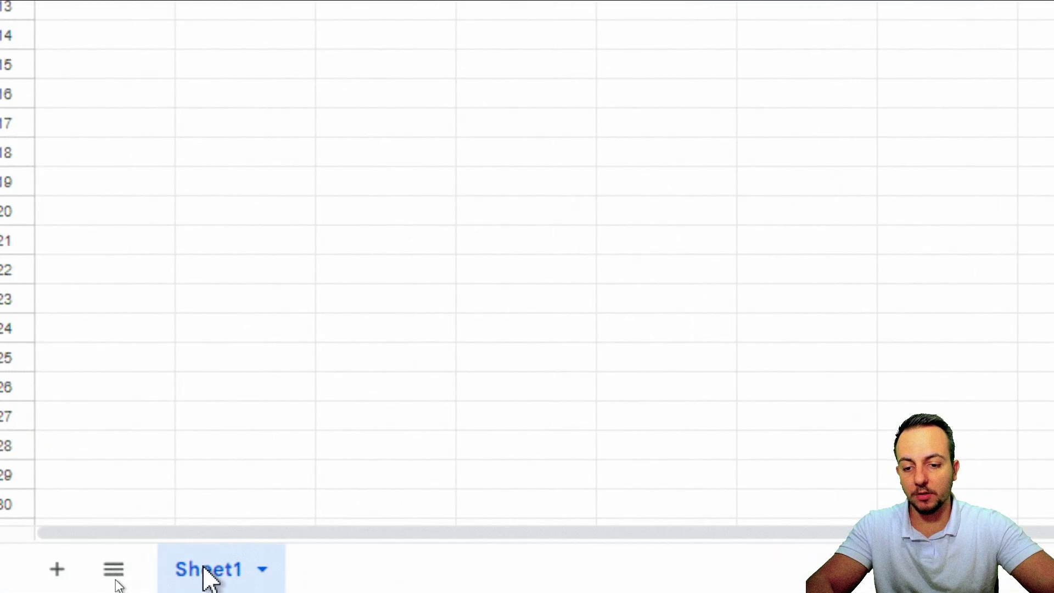
# Rename the sheet Sheet1 as "Budget"
pyautogui.rightClick(206, 571)
pyautogui.click(216, 219)
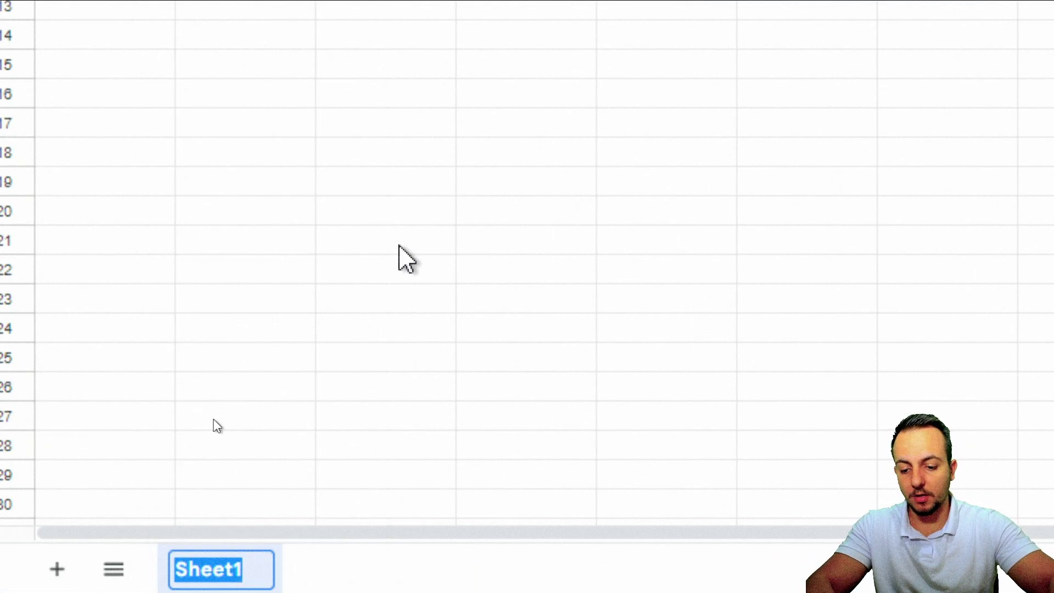
pyautogui.write('Bug')
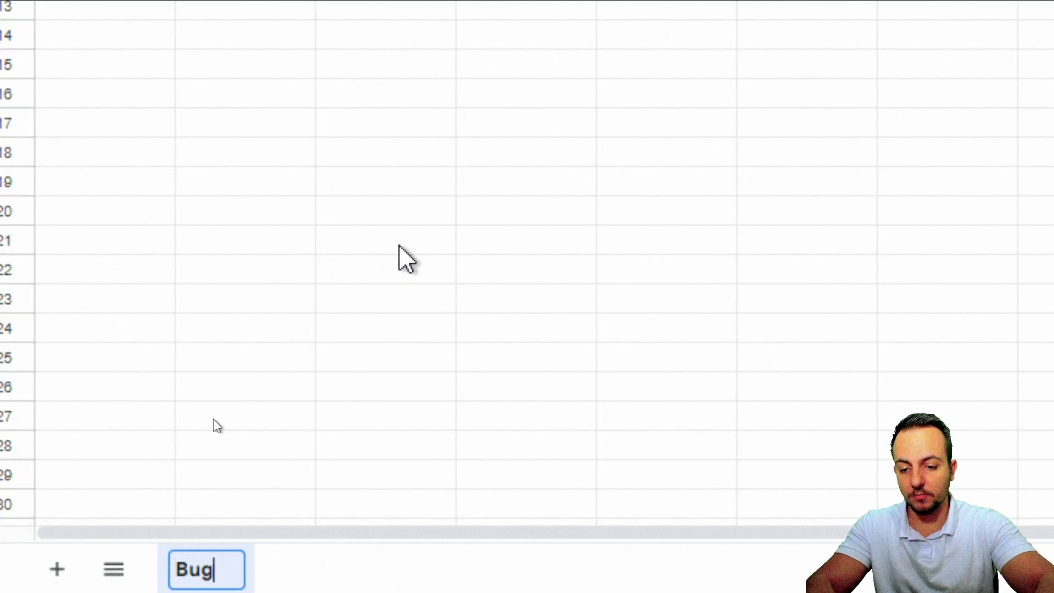
pyautogui.press('BackSpace')
pyautogui.write('dget')
pyautogui.press('Return')
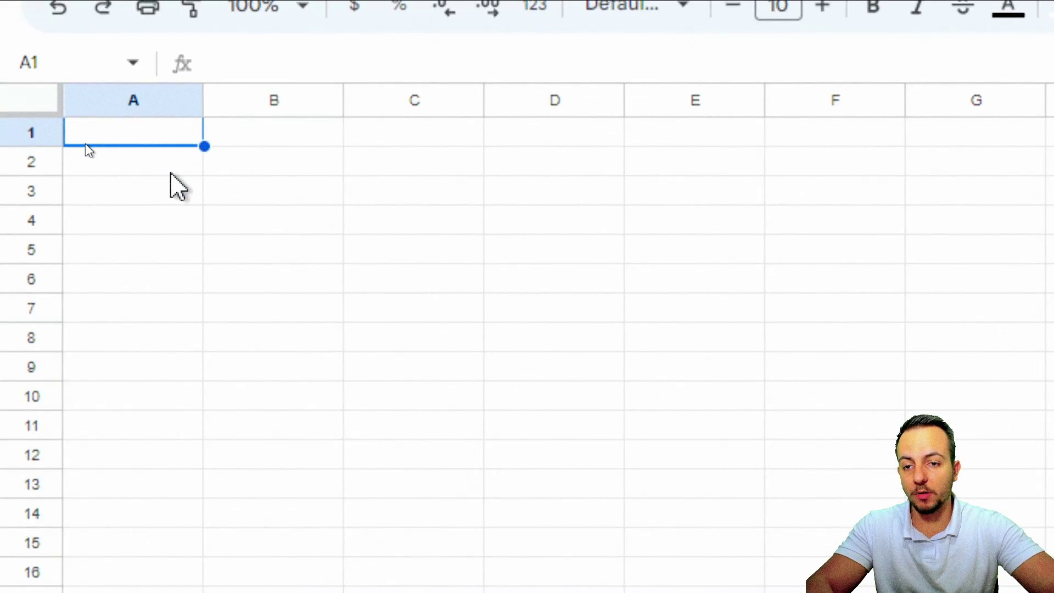
# Enter the title "MONTHLY BUDGET" in cell A1
pyautogui.write('MONTHLY BUDGET SPREAD')
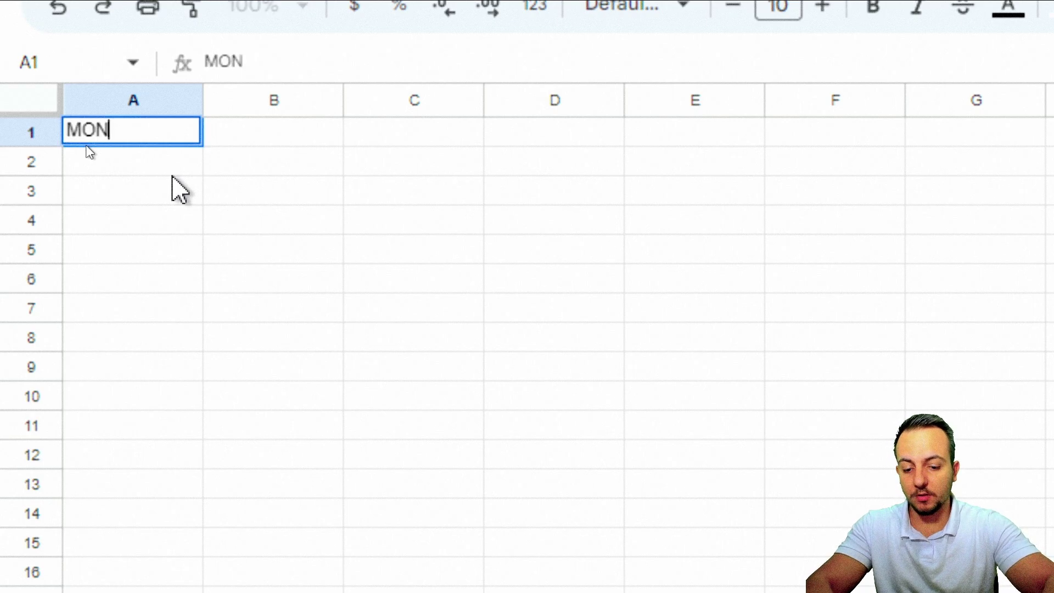
pyautogui.press('BackSpace')
pyautogui.press('BackSpace')
pyautogui.press('BackSpace')
pyautogui.press('BackSpace')
pyautogui.press('BackSpace')
pyautogui.press('BackSpace')
pyautogui.press('BackSpace')
pyautogui.press('BackSpace')
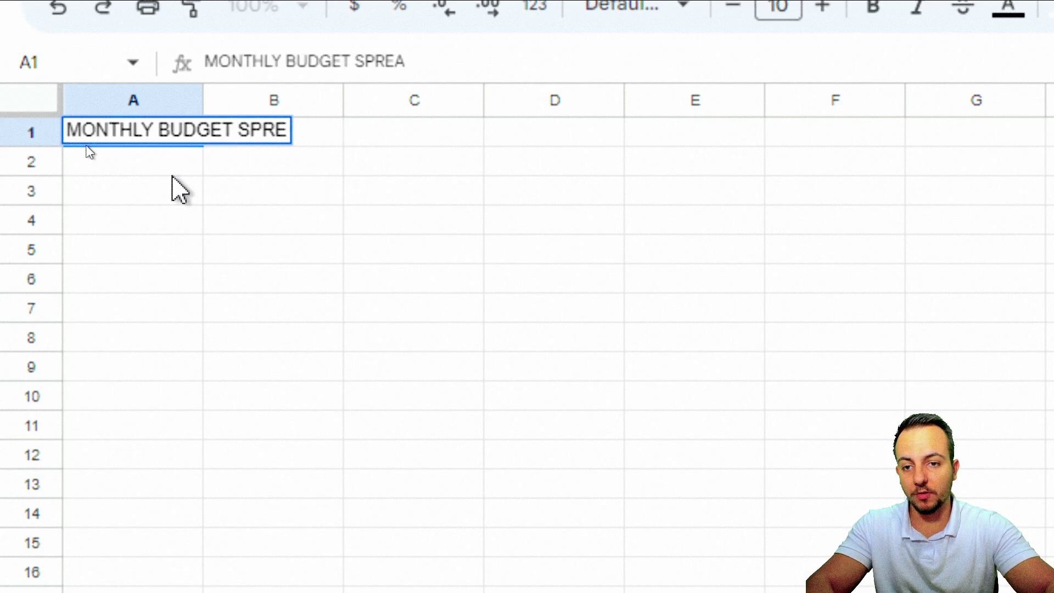
pyautogui.write('T')
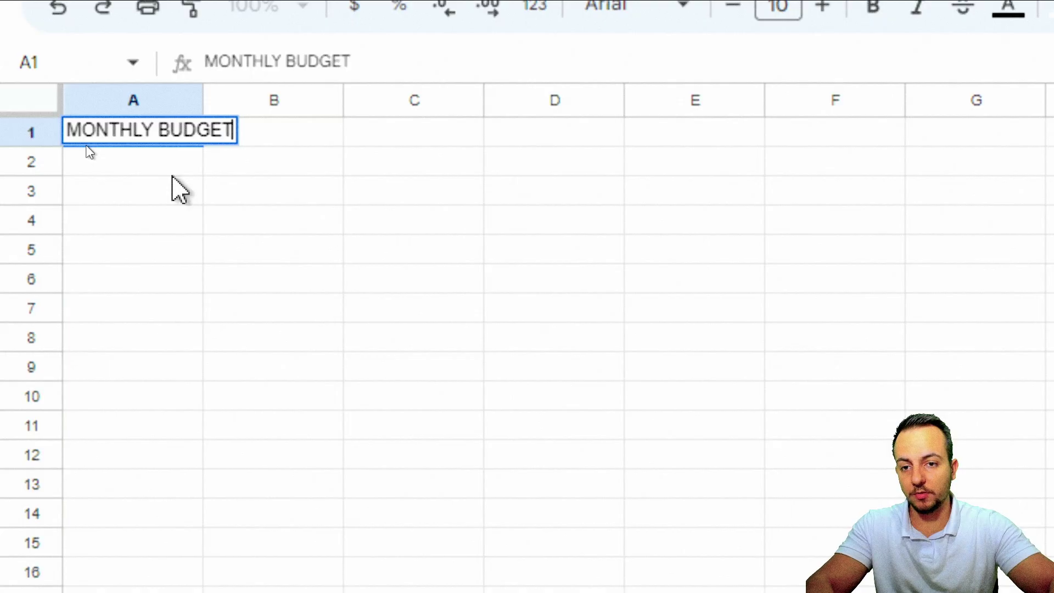
pyautogui.press('Return')
pyautogui.click(28, 162)
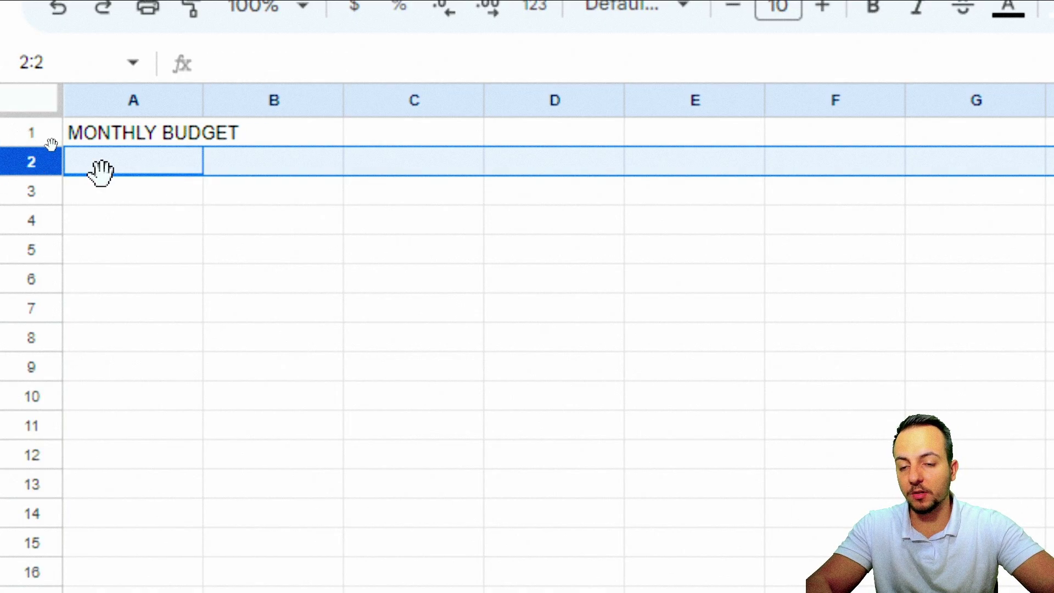
pyautogui.click(143, 168)
pyautogui.write('JAN')
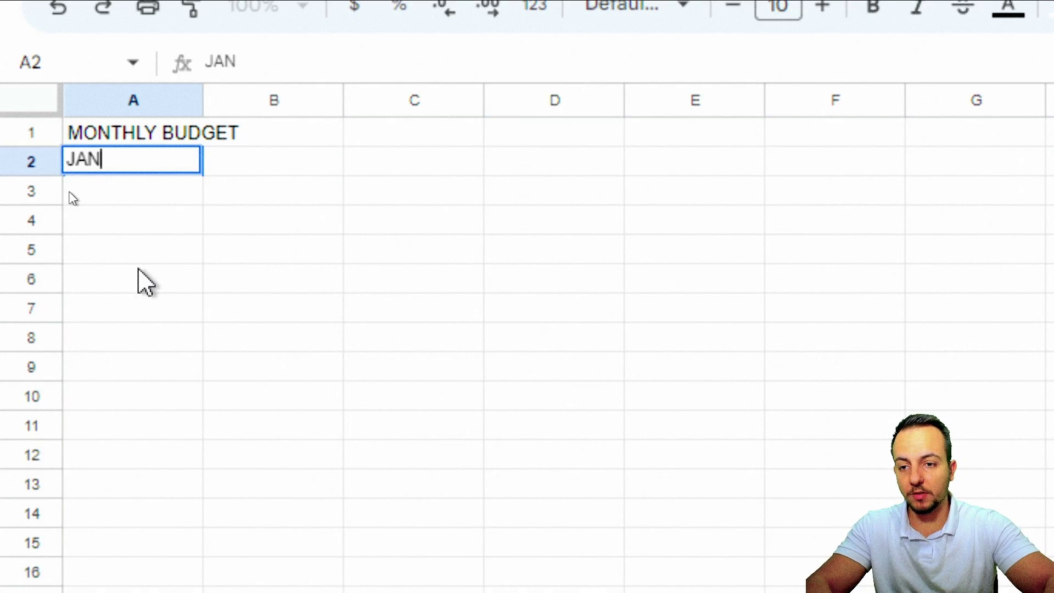
pyautogui.press('Escape')
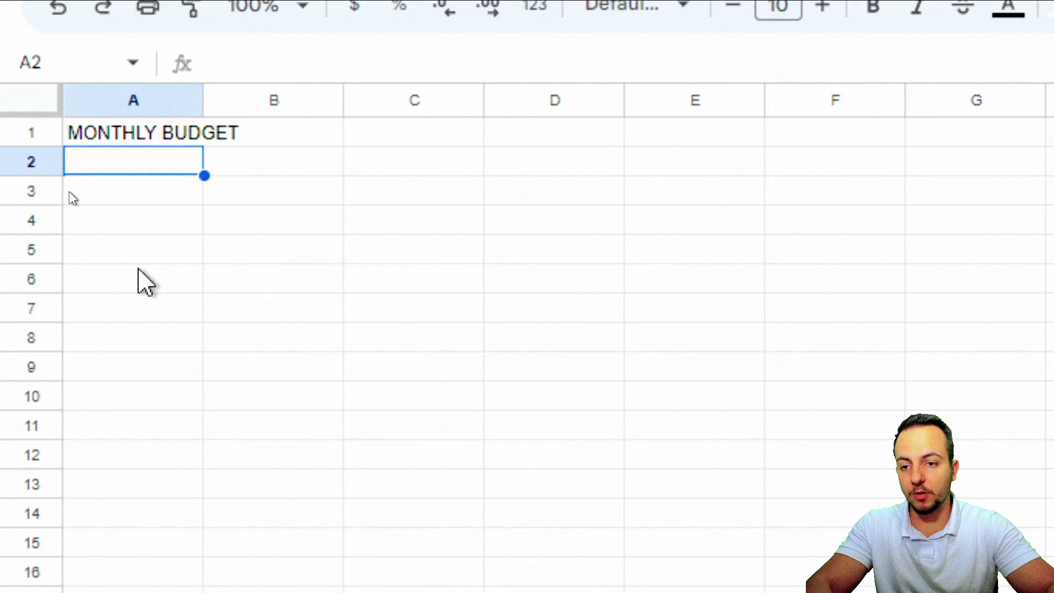
# Enter the month headers JAN in cell B2 and FEB in cell C2
pyautogui.click(137, 101)
pyautogui.click(278, 100)
pyautogui.click(252, 165)
pyautogui.write('JAN')
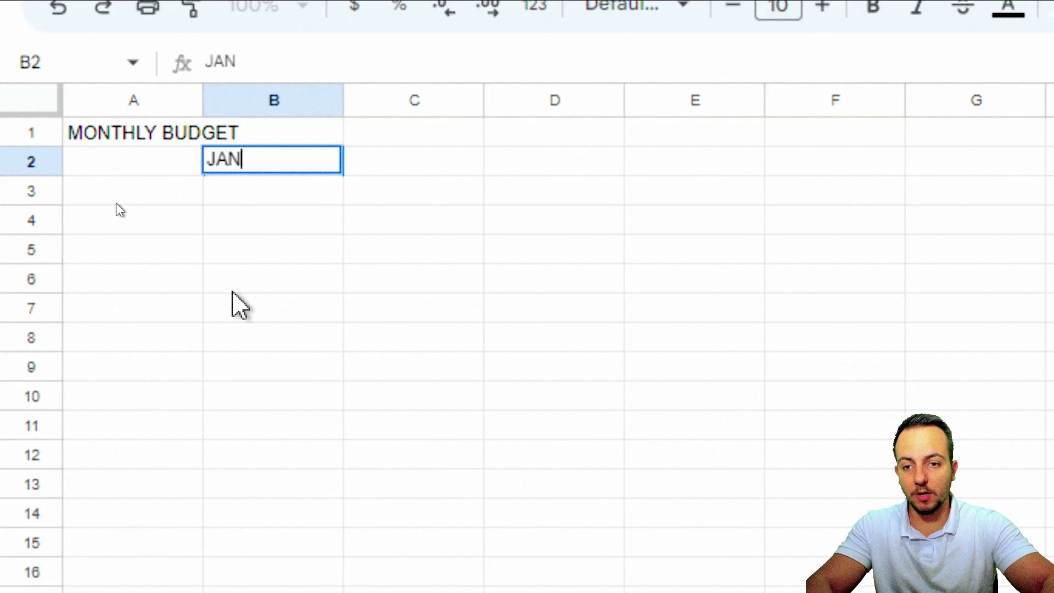
pyautogui.press('Tab')
pyautogui.write('FEB')
pyautogui.press('Tab')
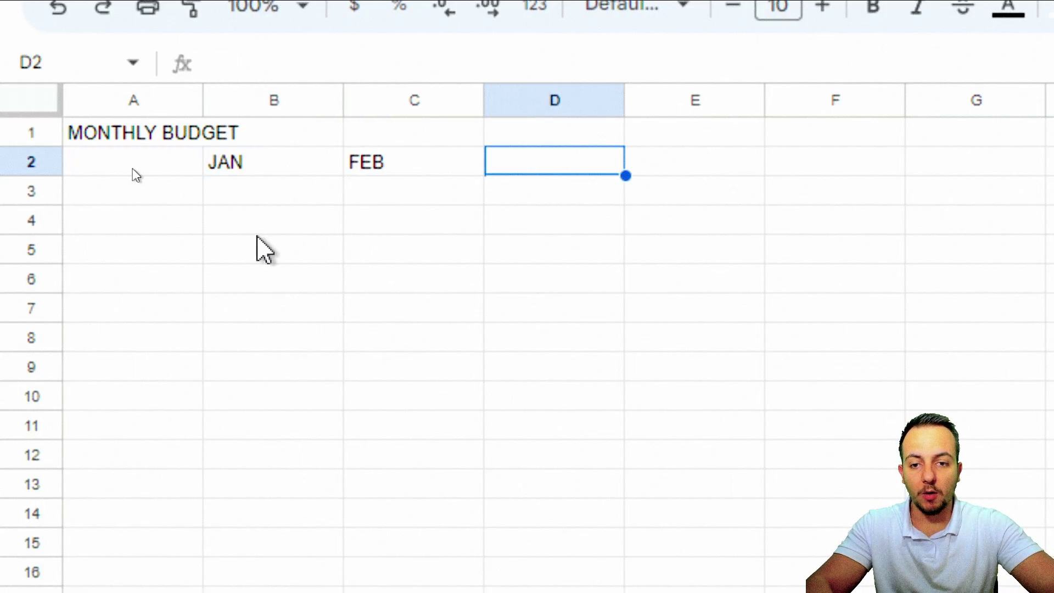
# Clear FEB from cell C2 and autofill the month names from JAN in B2 across row 2 through N2
pyautogui.moveTo(292, 168); pyautogui.dragTo(382, 165)
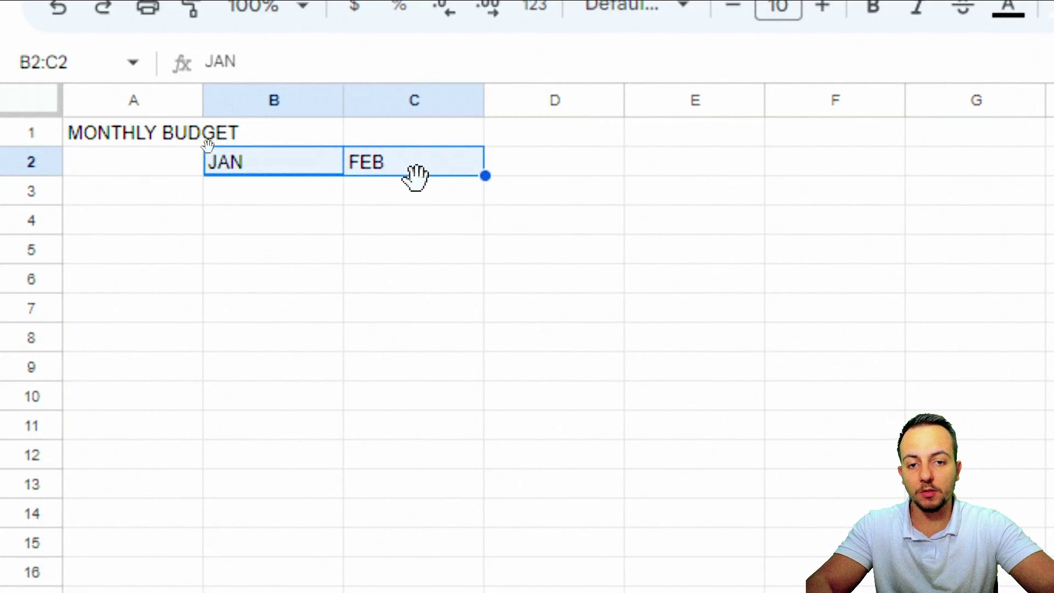
pyautogui.click(451, 178)
pyautogui.press('Delete')
pyautogui.click(294, 170)
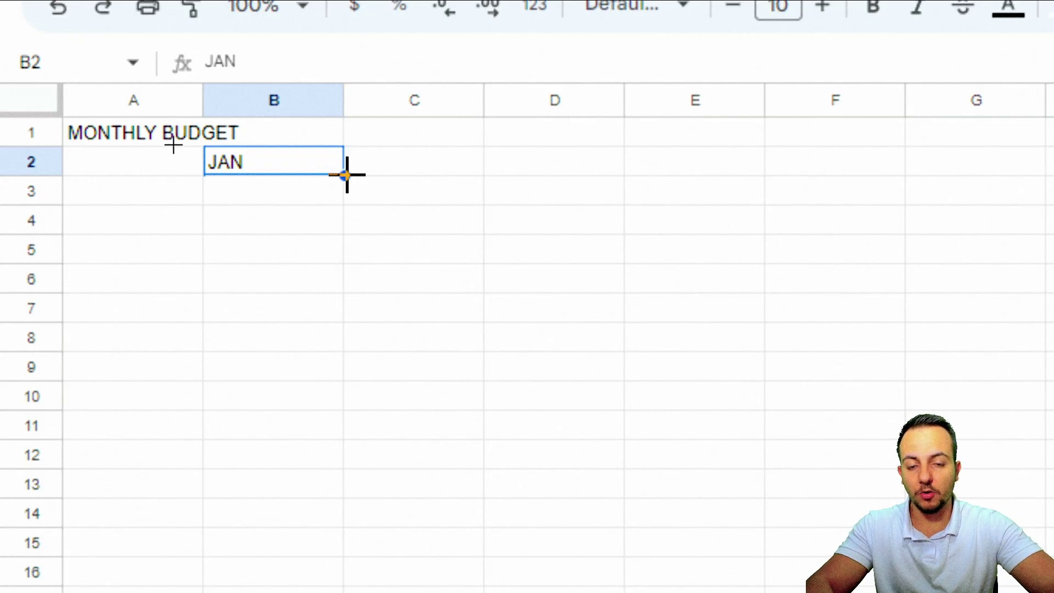
pyautogui.moveTo(346, 174); pyautogui.dragTo(1053, 171)
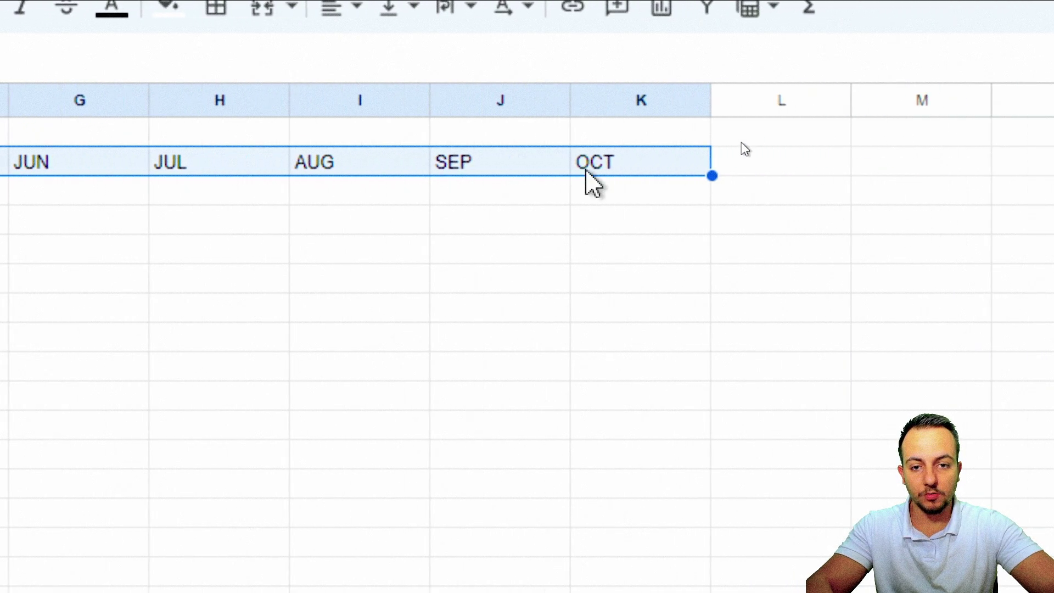
pyautogui.moveTo(568, 176); pyautogui.dragTo(928, 173)
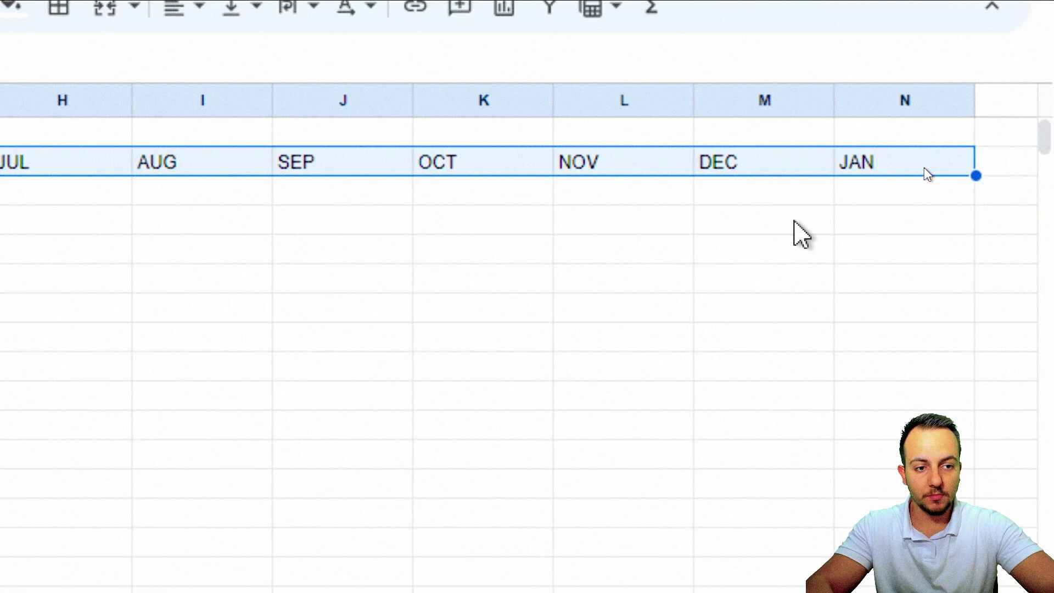
# Clear the surplus second JAN from column N so the month headers end with DEC
pyautogui.click(894, 101)
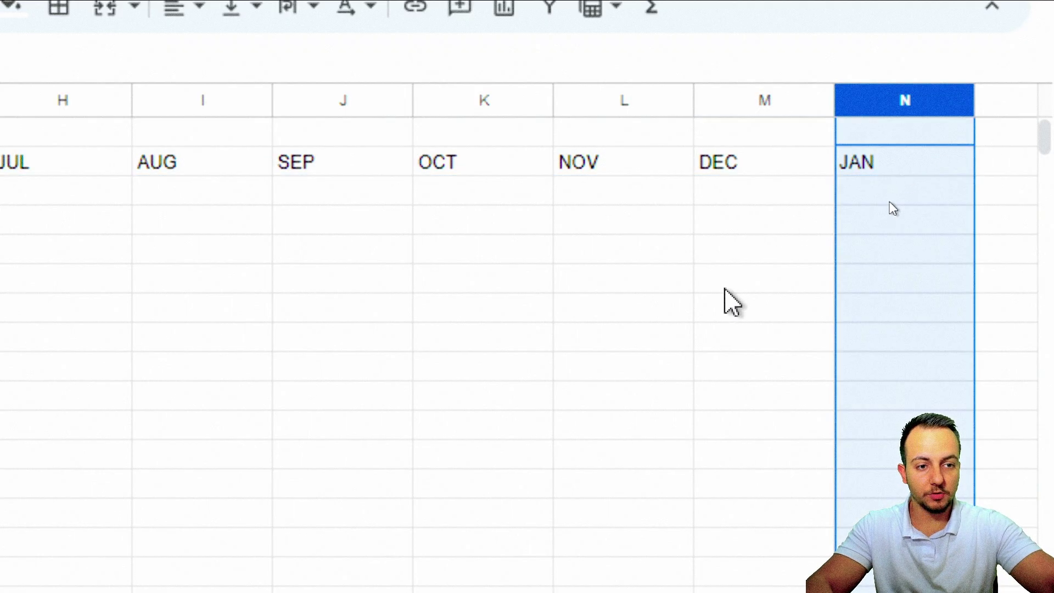
pyautogui.press('Delete')
pyautogui.click(734, 165)
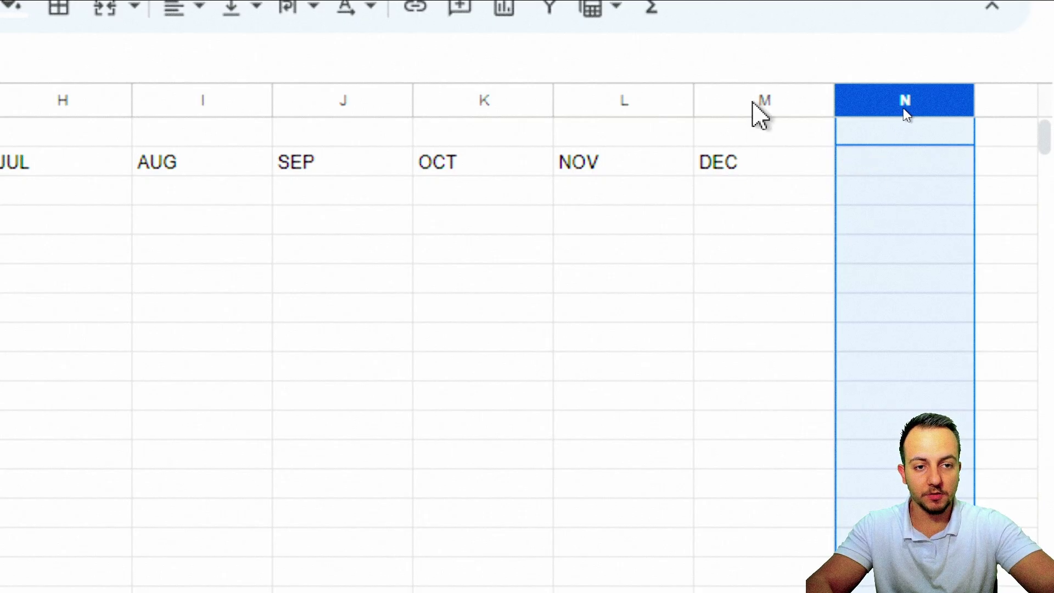
pyautogui.click(734, 103)
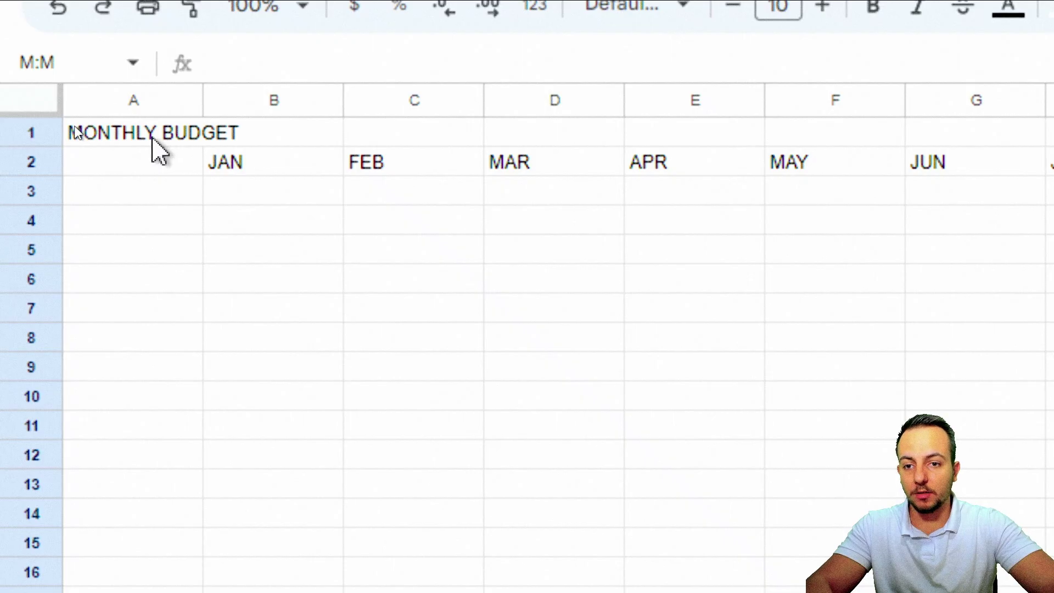
# Merge the title row cells A1:M1 across the full width of the month headers
pyautogui.moveTo(162, 137); pyautogui.dragTo(1053, 159)
pyautogui.moveTo(933, 173); pyautogui.dragTo(1053, 174)
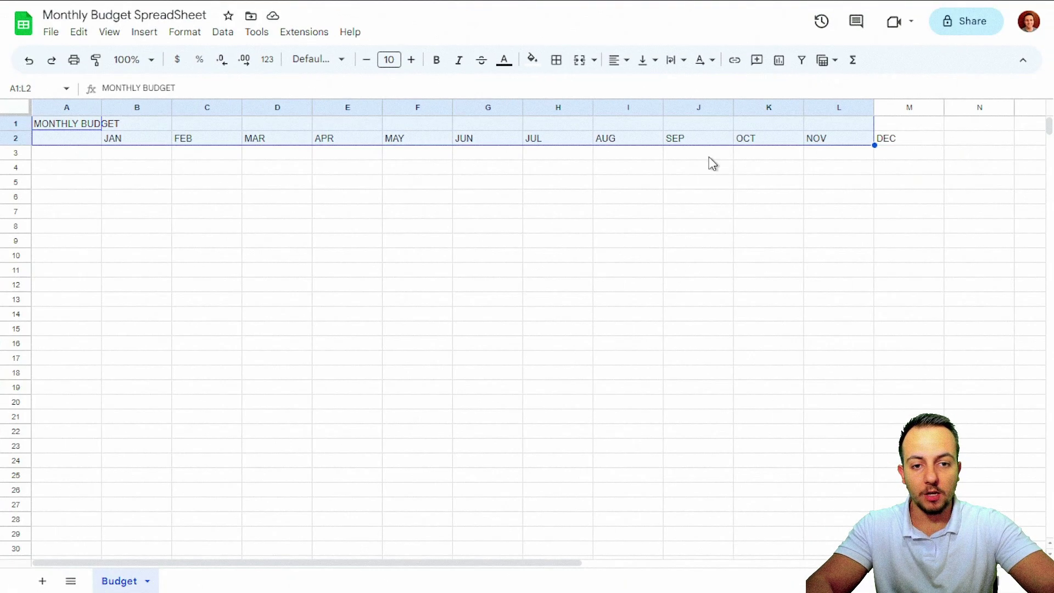
pyautogui.click(337, 187)
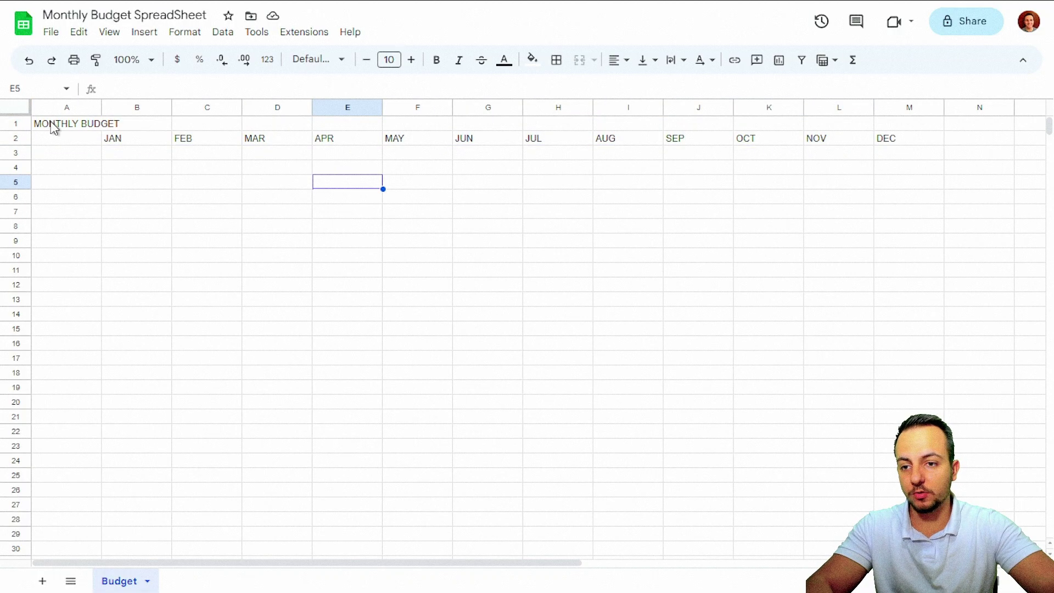
pyautogui.moveTo(51, 128); pyautogui.dragTo(936, 131)
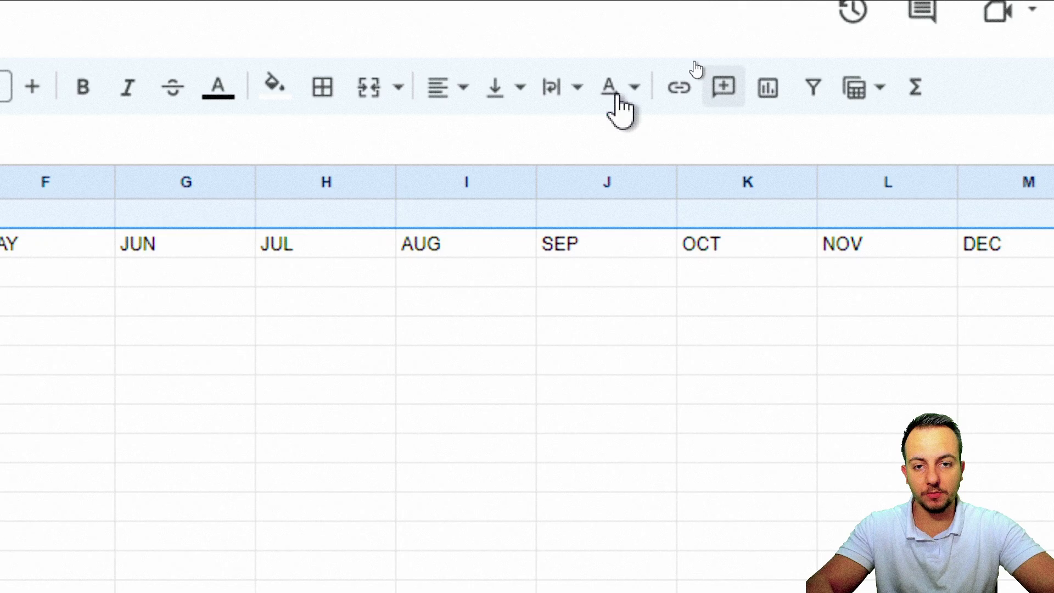
pyautogui.click(399, 88)
pyautogui.click(430, 147)
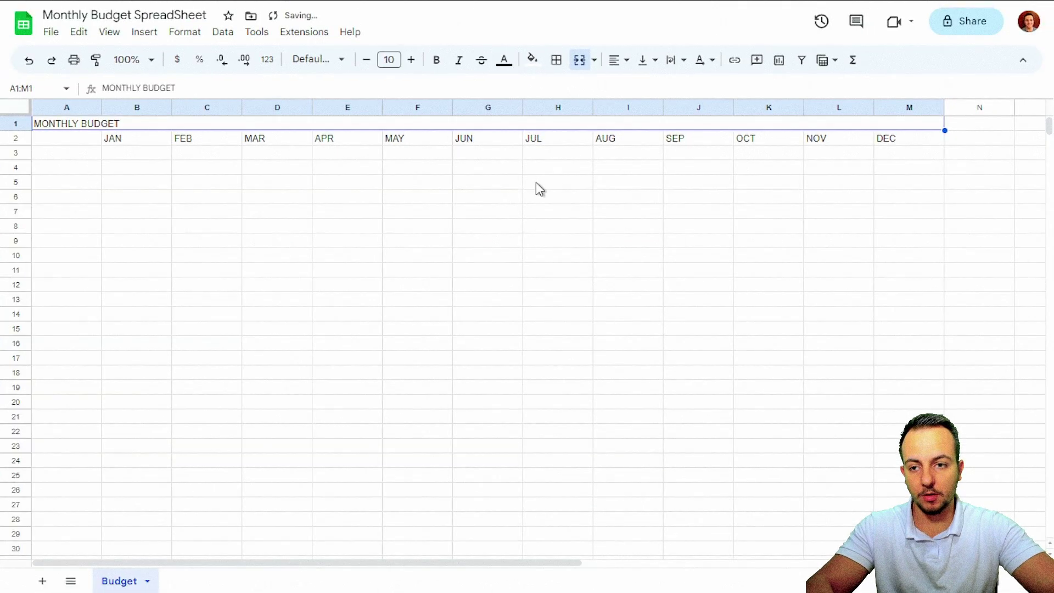
pyautogui.click(536, 185)
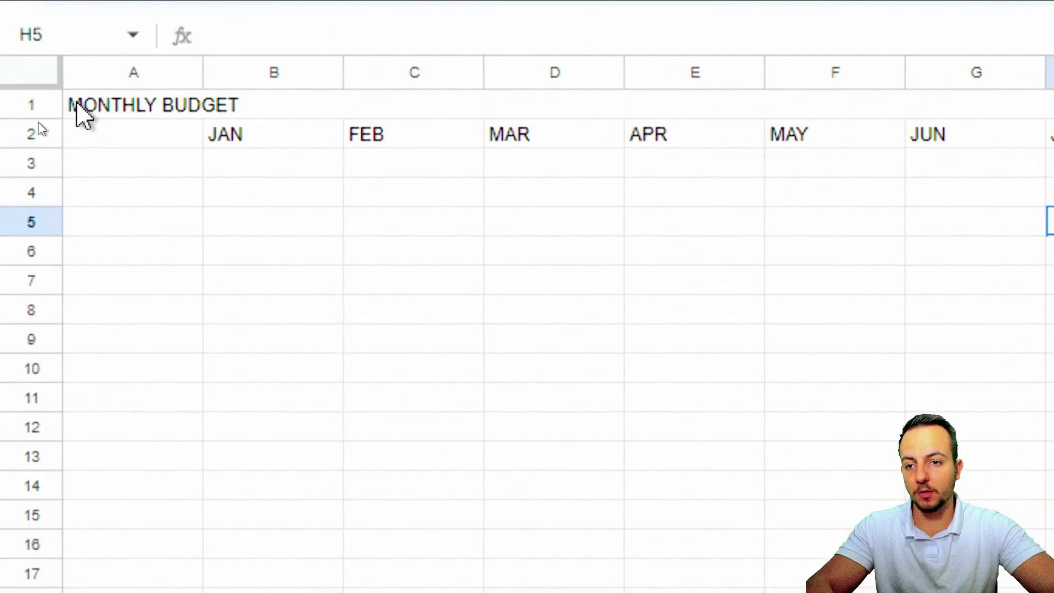
# Center the MONTHLY BUDGET title horizontally in its merged cell
pyautogui.click(56, 126)
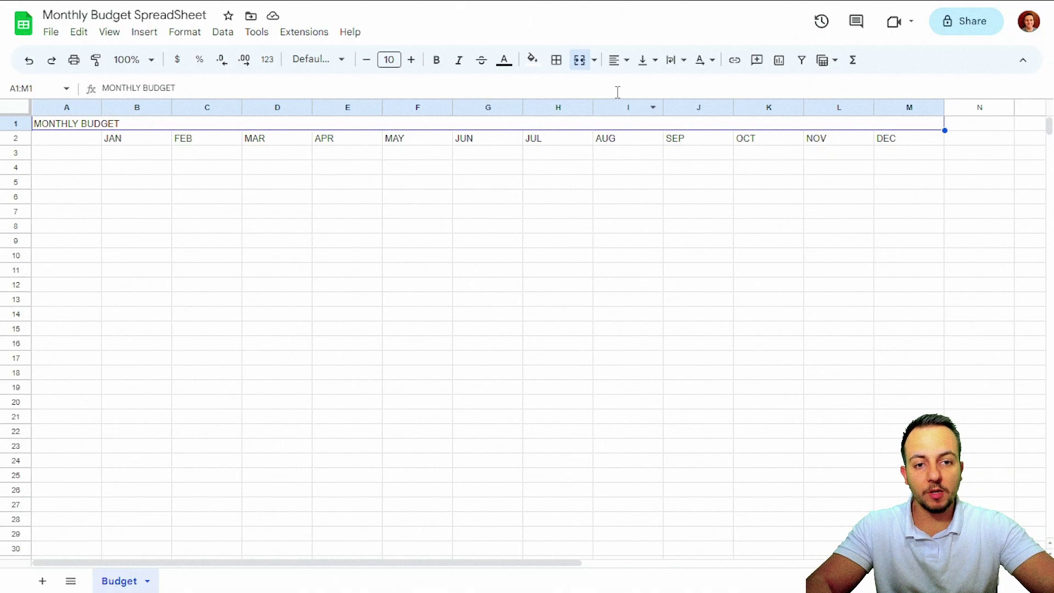
pyautogui.click(625, 62)
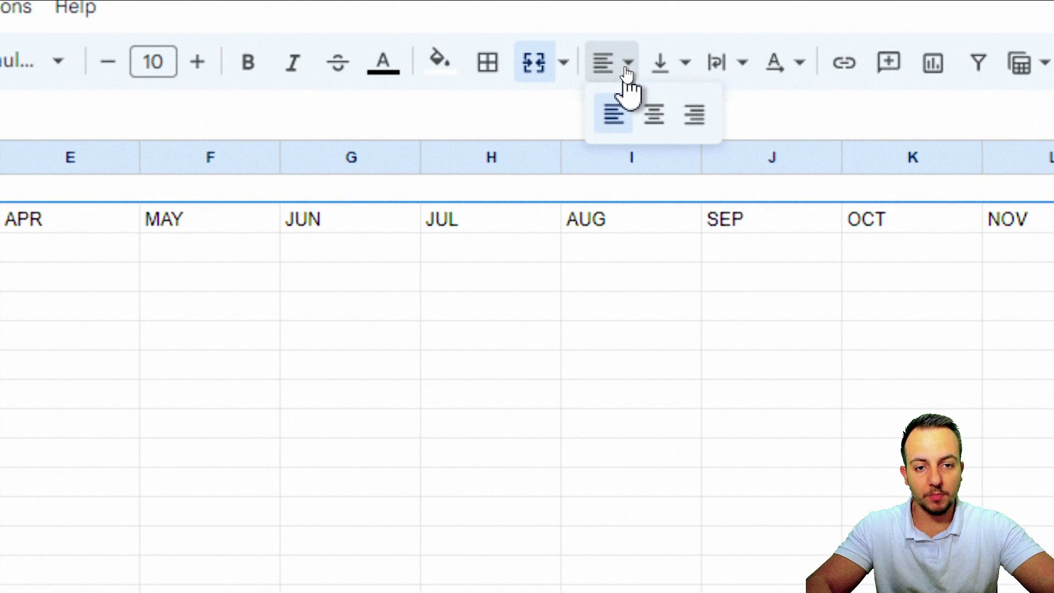
pyautogui.click(651, 114)
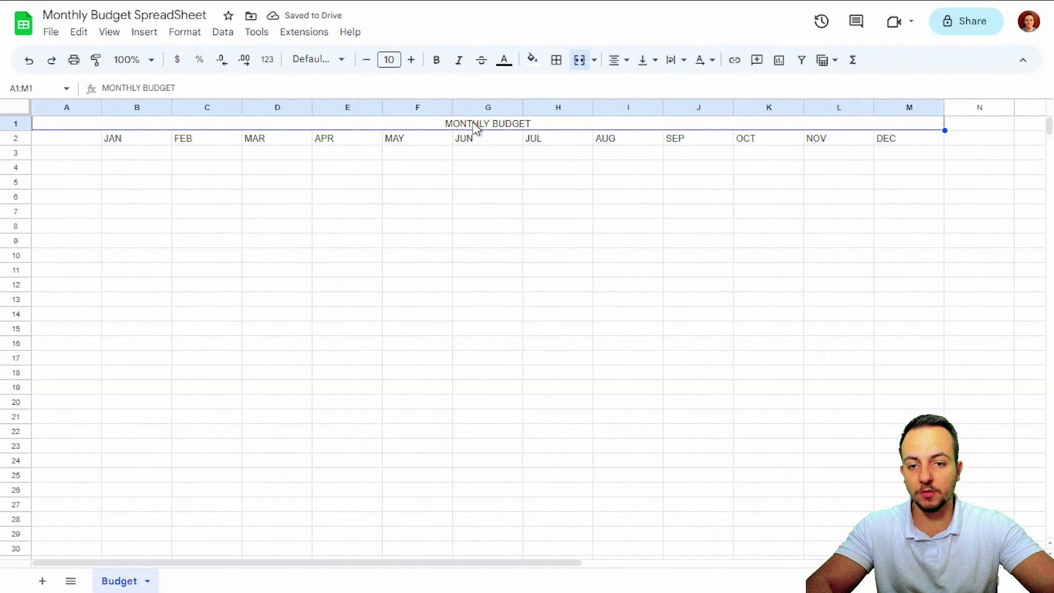
# Apply all borders to the title row and the month header row, A1:M2
pyautogui.moveTo(329, 204); pyautogui.dragTo(359, 592)
pyautogui.moveTo(493, 447); pyautogui.dragTo(496, 435)
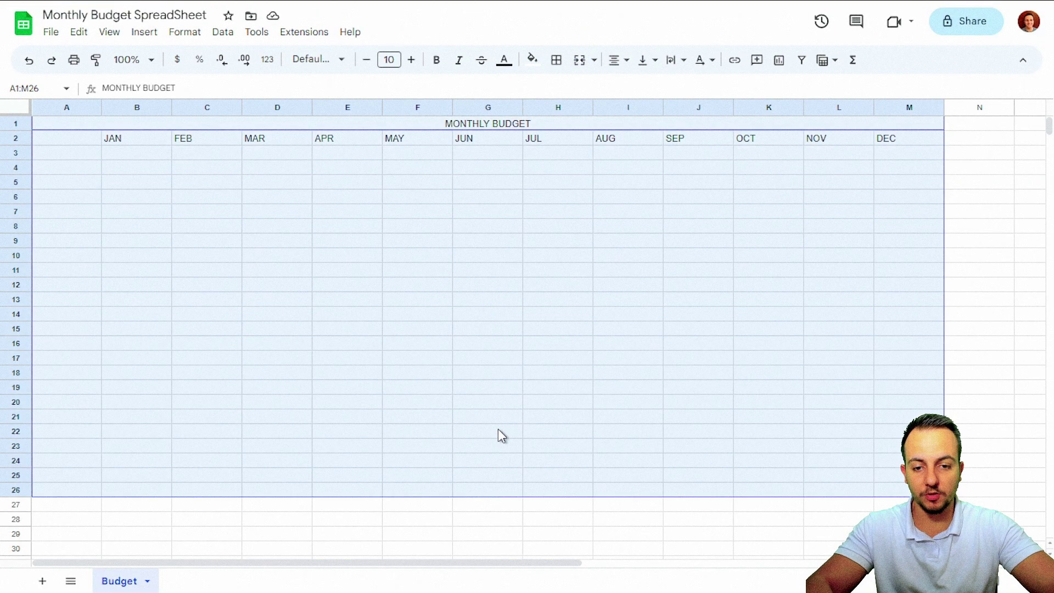
pyautogui.click(509, 127)
pyautogui.keyDown('shift'); pyautogui.click(512, 140); pyautogui.keyUp('shift')
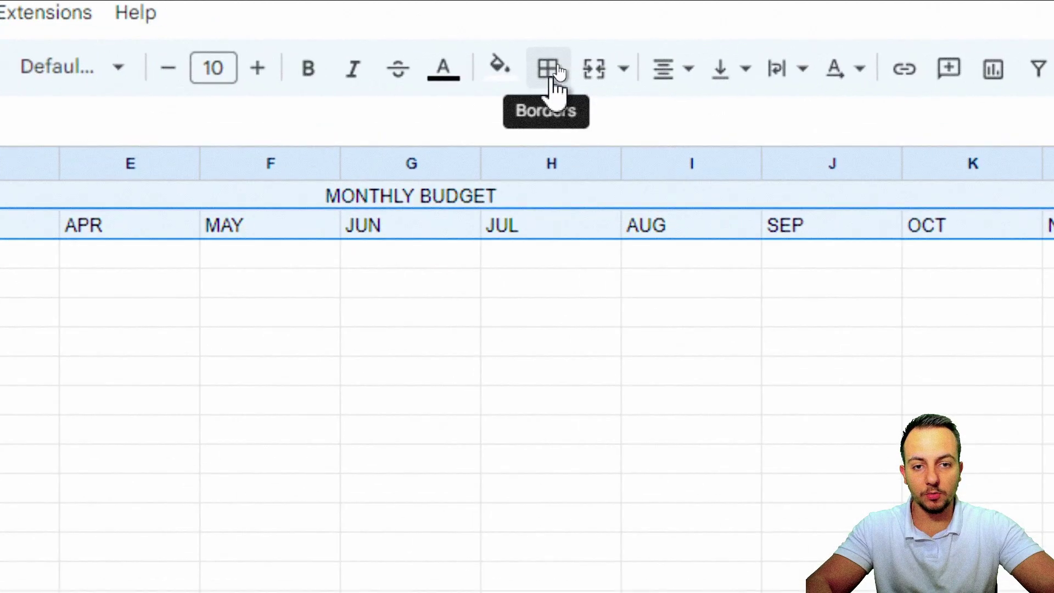
pyautogui.click(558, 60)
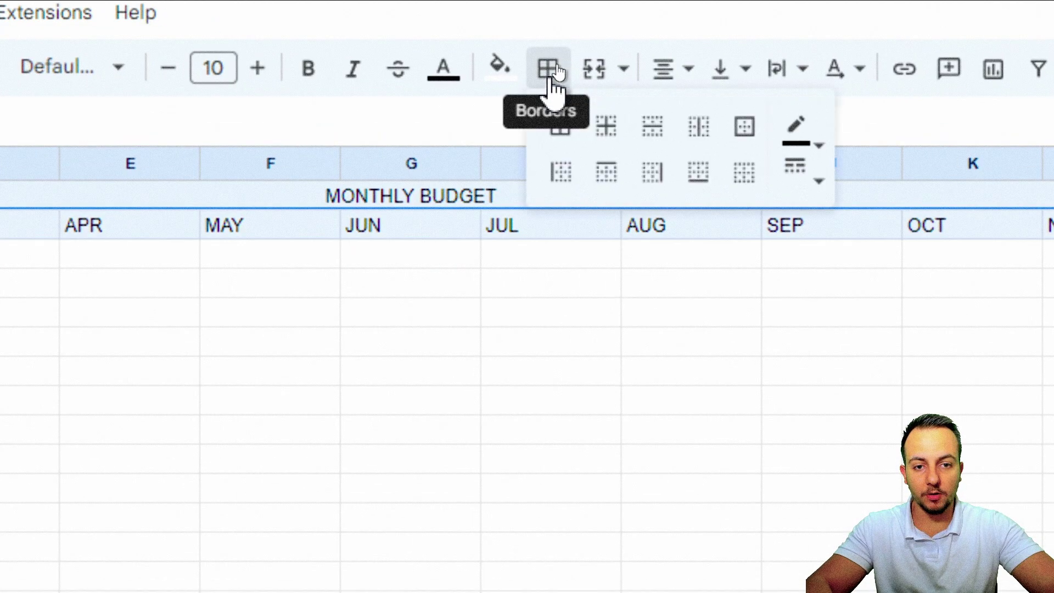
pyautogui.click(567, 144)
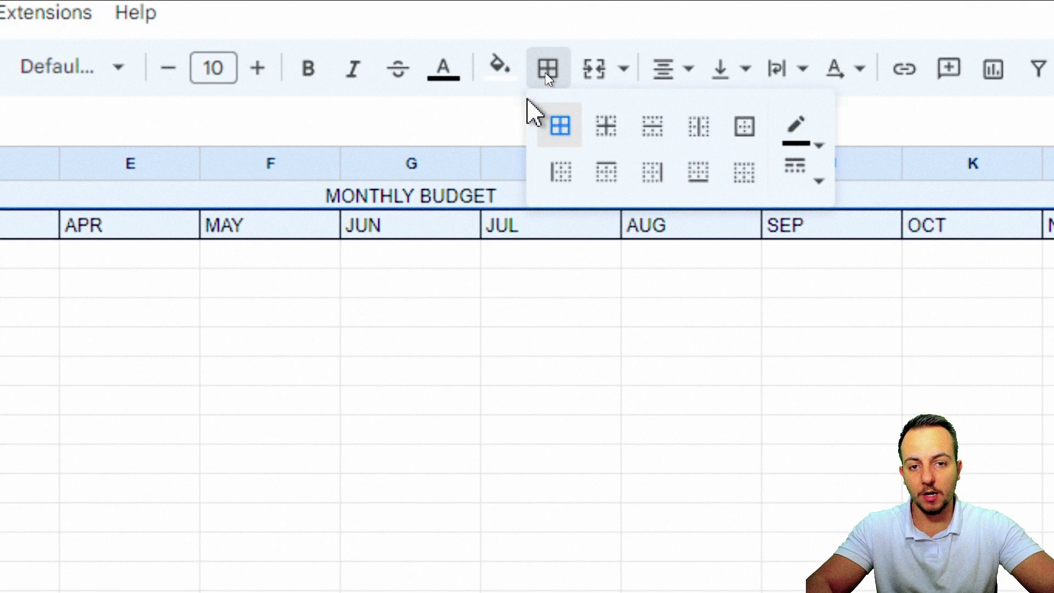
# Format the title and month header rows A1:M2 with a dark gray fill and bold white text
pyautogui.click(501, 82)
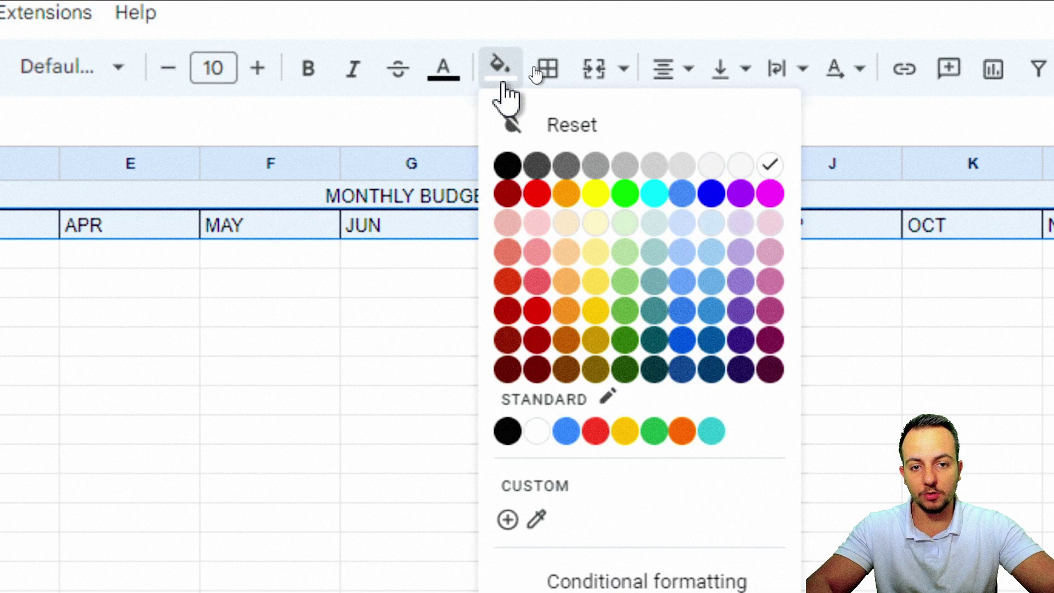
pyautogui.click(537, 167)
pyautogui.click(444, 71)
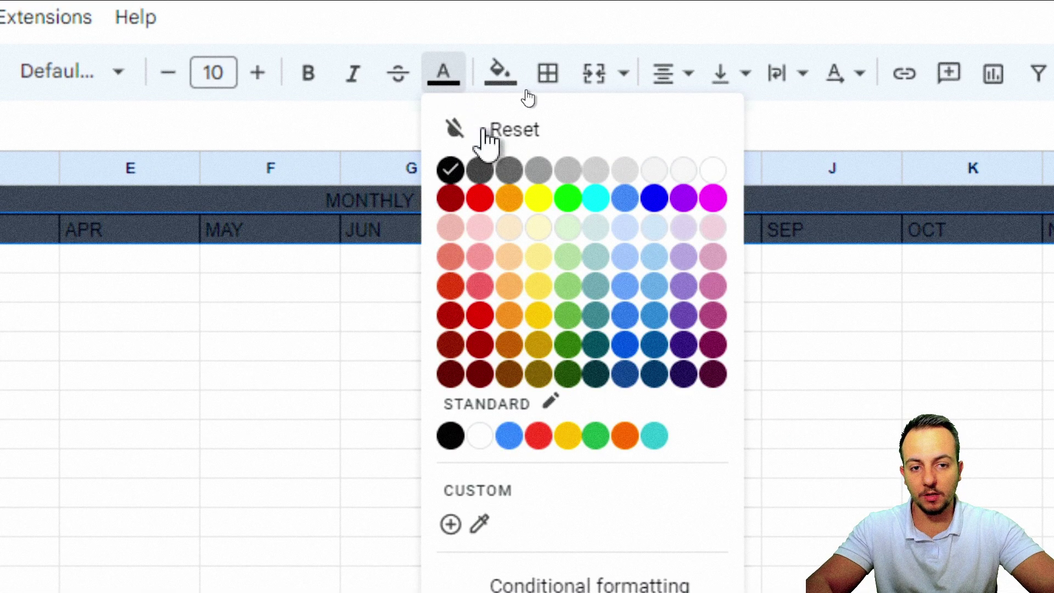
pyautogui.click(711, 171)
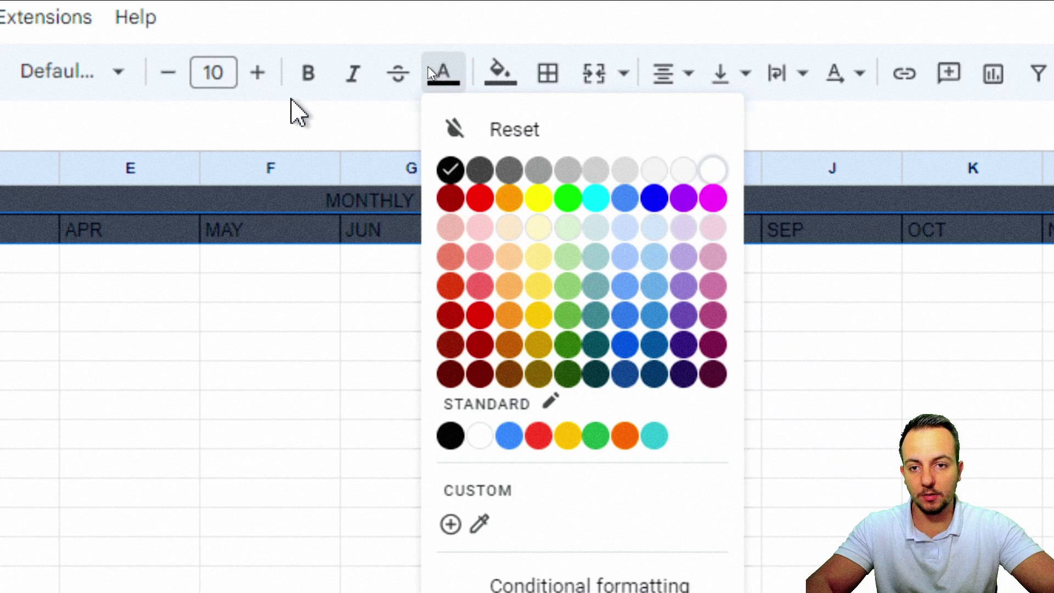
pyautogui.click(308, 73)
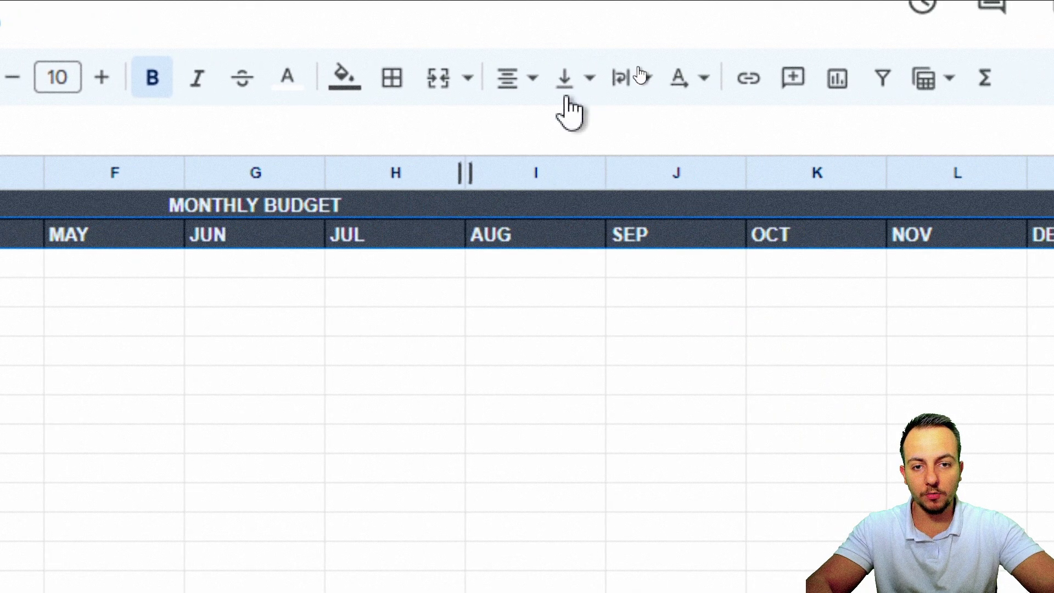
# Center the header text in A1:M2 horizontally and align it to the middle vertically
pyautogui.click(599, 79)
pyautogui.click(554, 137)
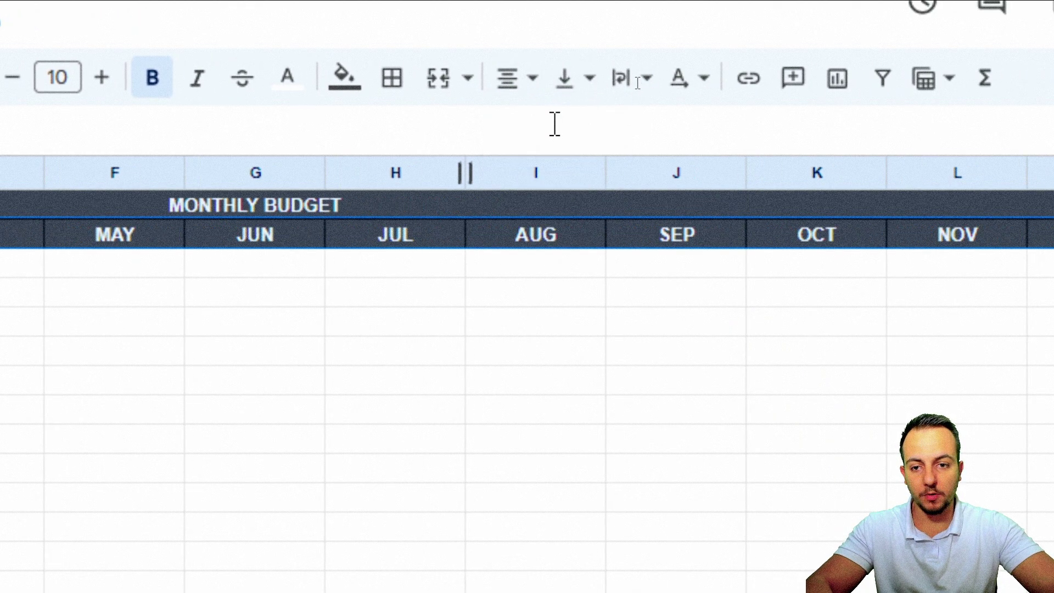
pyautogui.click(589, 82)
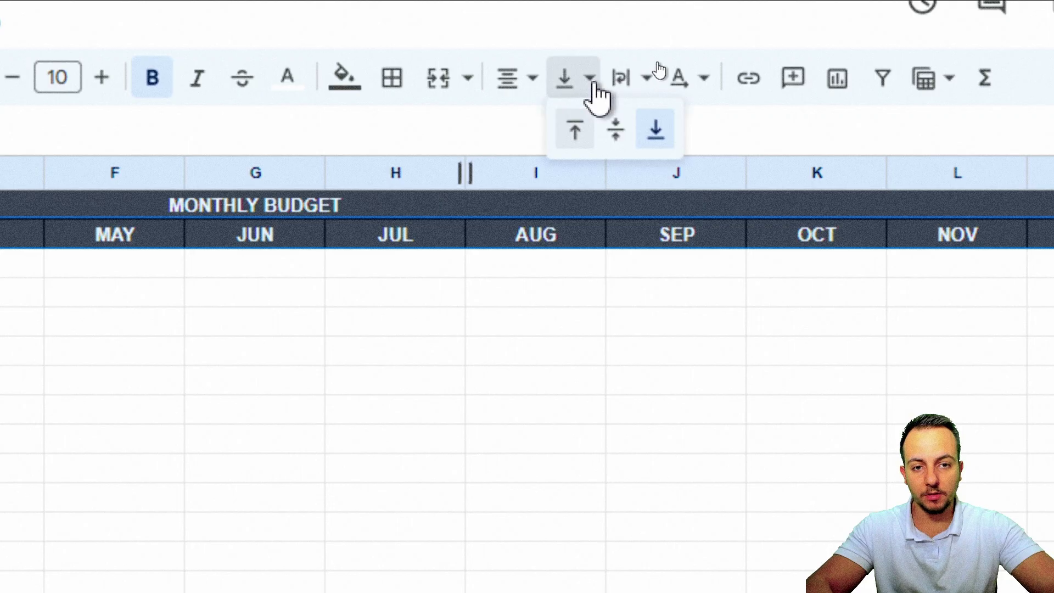
pyautogui.click(612, 156)
pyautogui.click(114, 351)
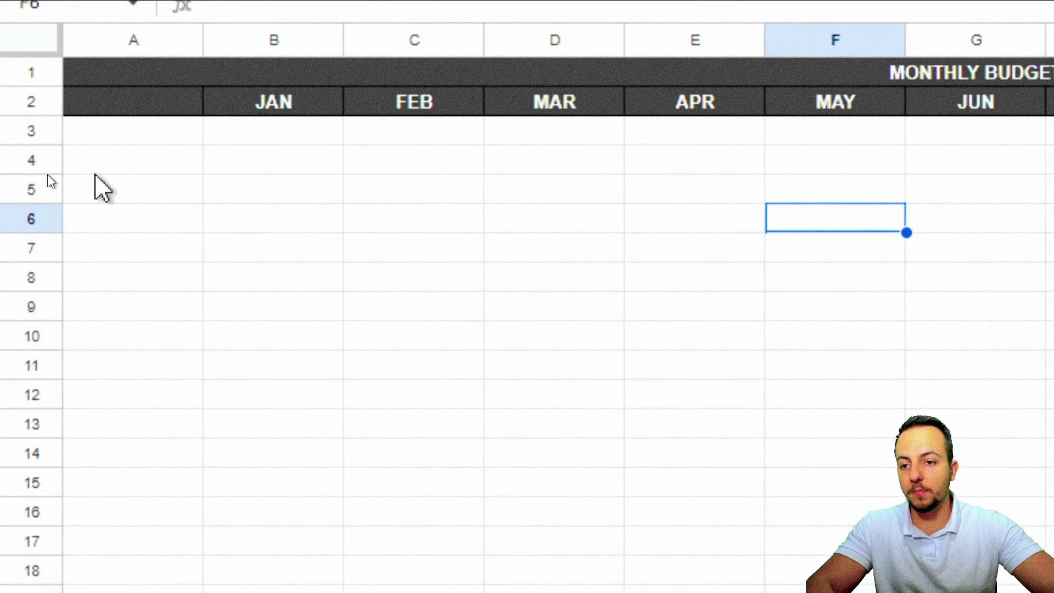
# Enter INCOME in cell A4 as the label of the first budget section
pyautogui.click(55, 130)
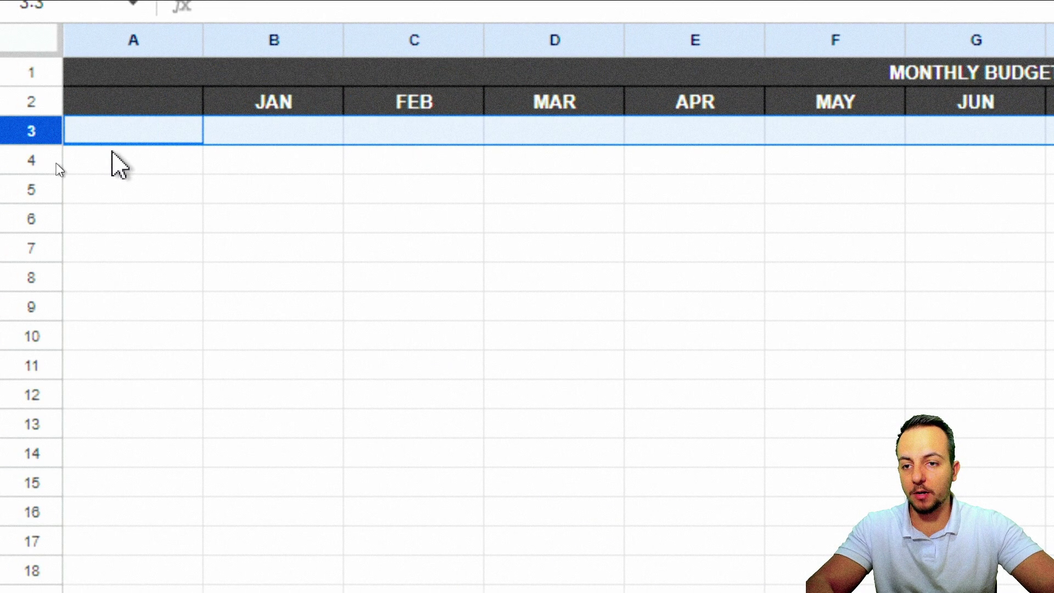
pyautogui.click(83, 165)
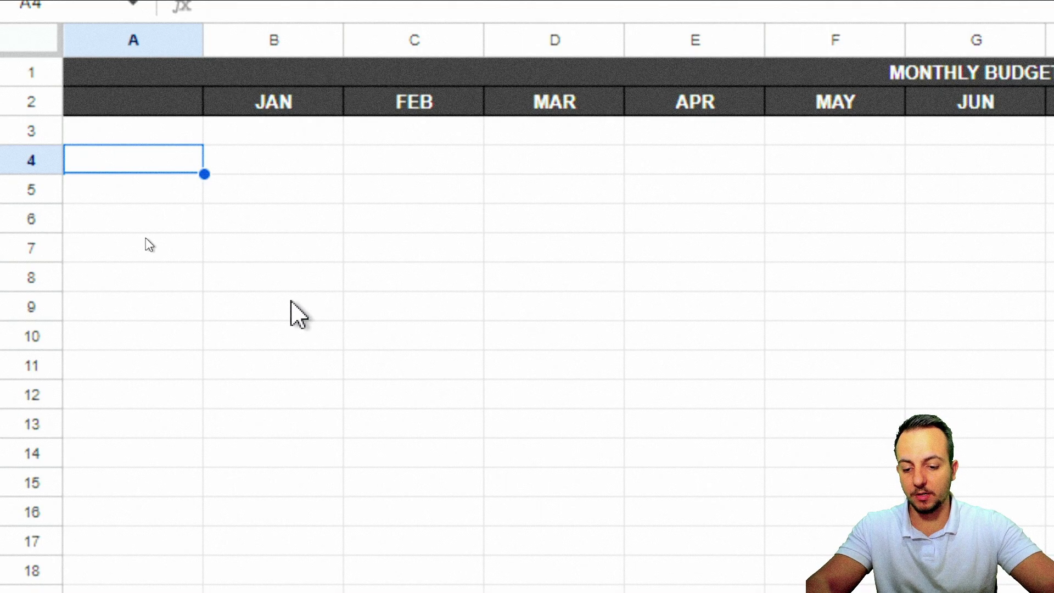
pyautogui.write('DESCR')
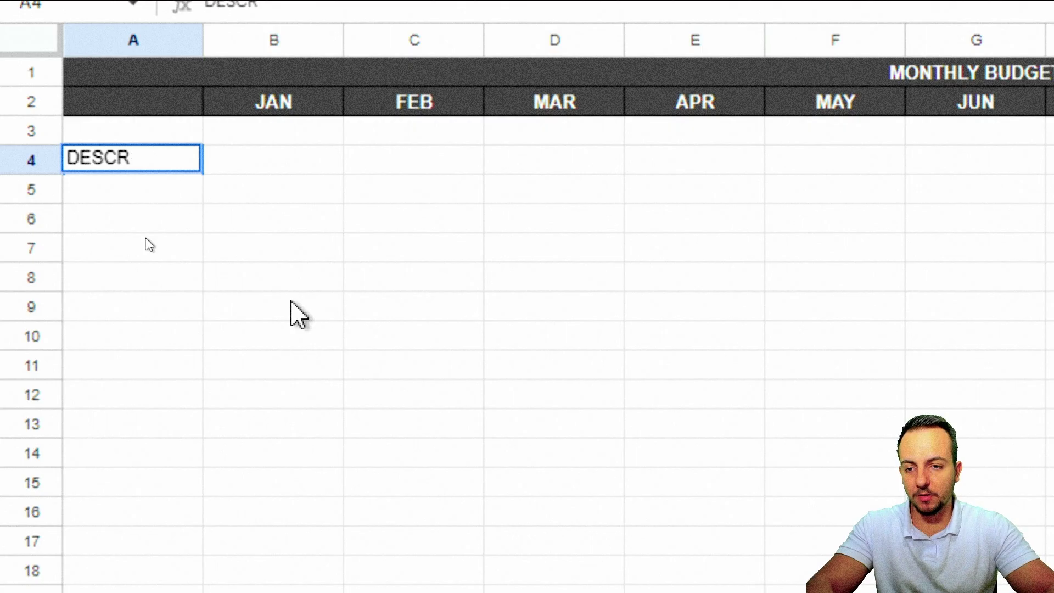
pyautogui.press('Escape')
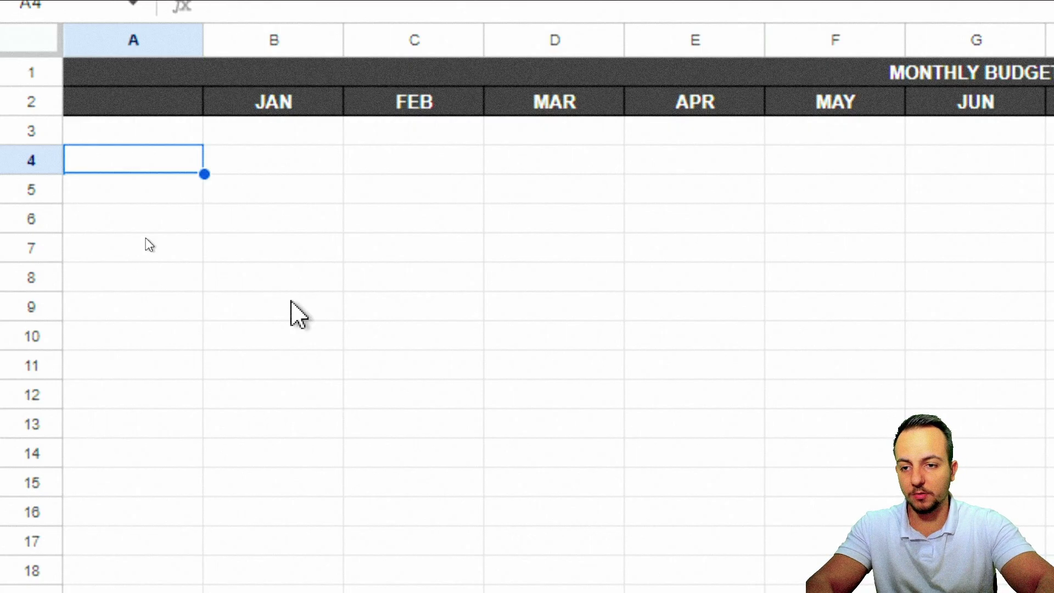
pyautogui.write('INCOME')
pyautogui.press('Return')
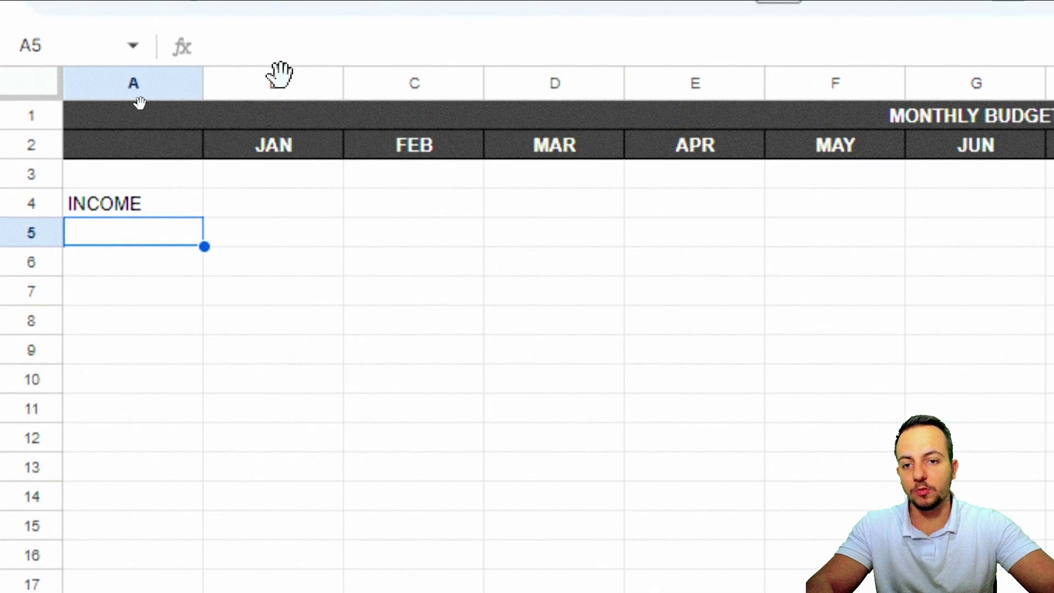
pyautogui.click(280, 77)
pyautogui.click(415, 88)
pyautogui.click(590, 85)
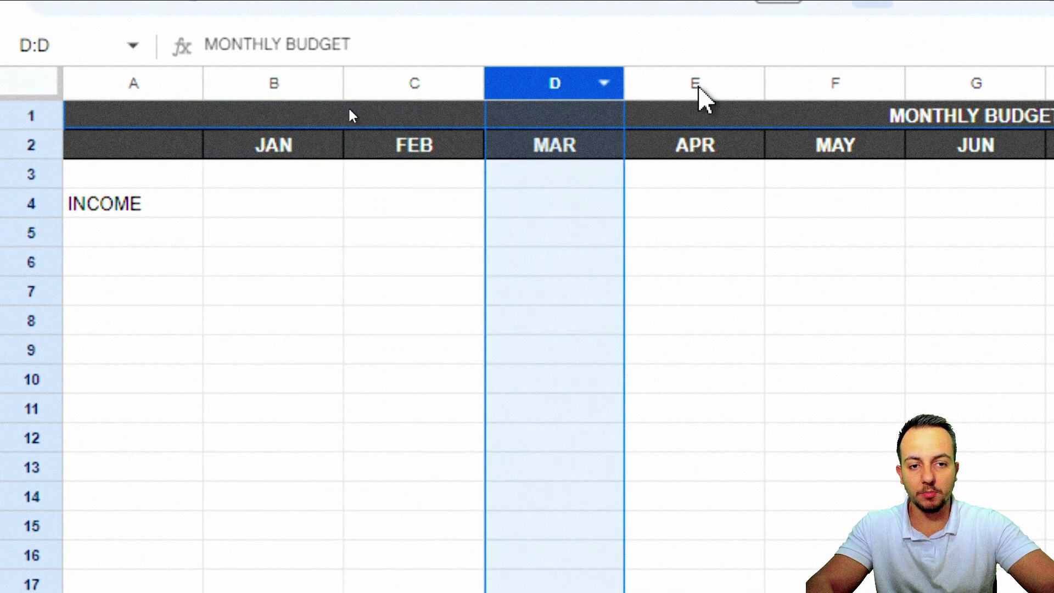
pyautogui.click(252, 233)
pyautogui.click(286, 89)
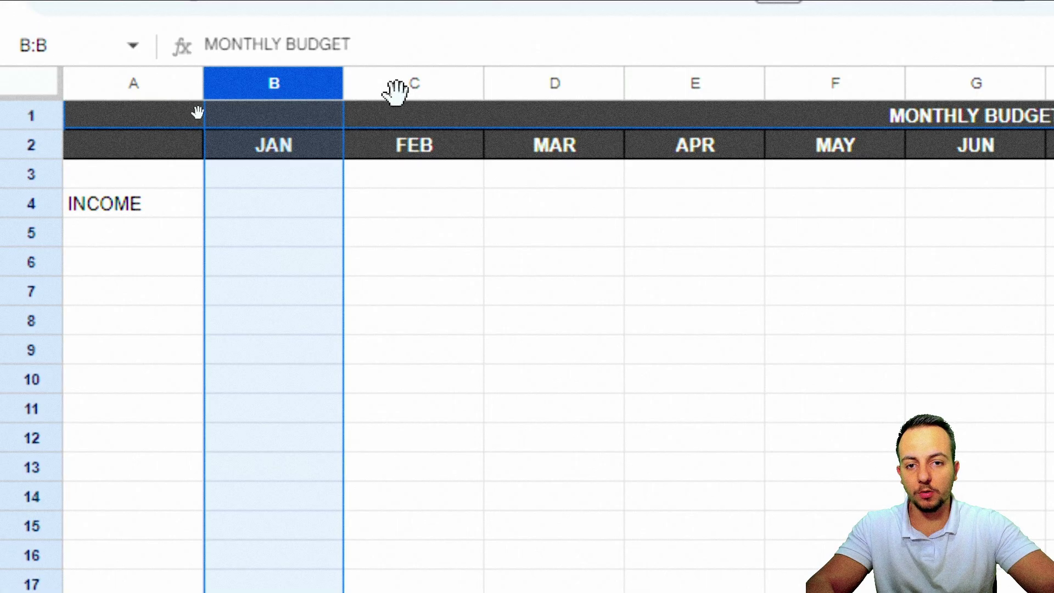
pyautogui.click(132, 208)
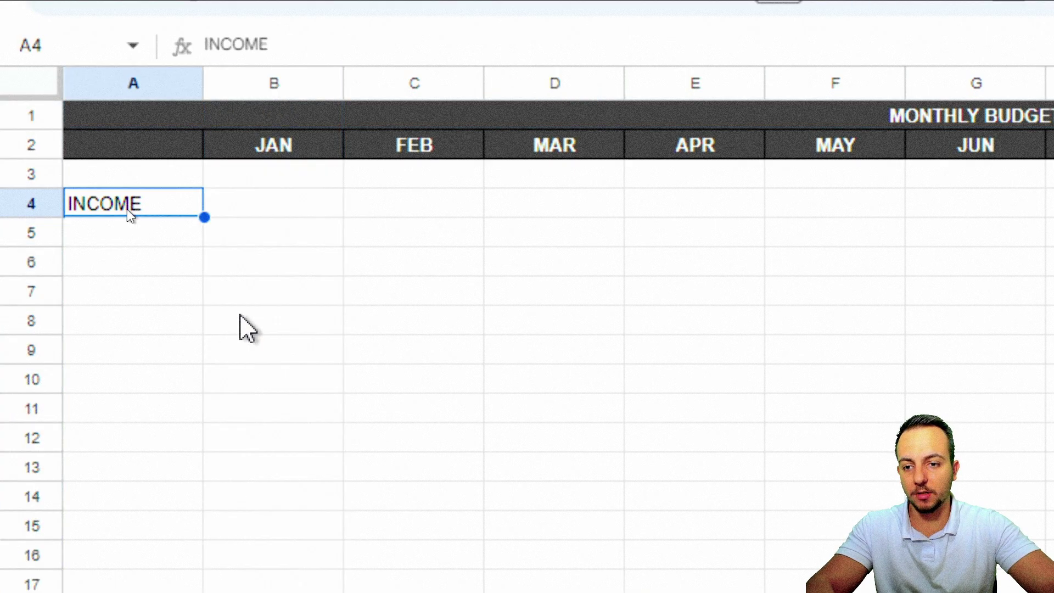
pyautogui.click(285, 82)
pyautogui.click(396, 85)
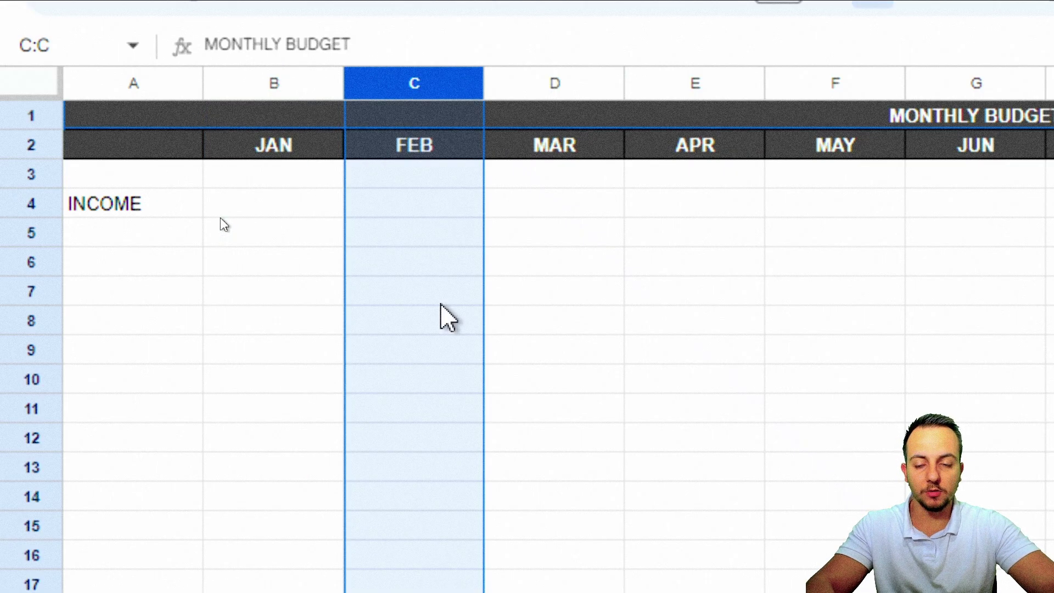
pyautogui.moveTo(247, 203); pyautogui.dragTo(482, 207)
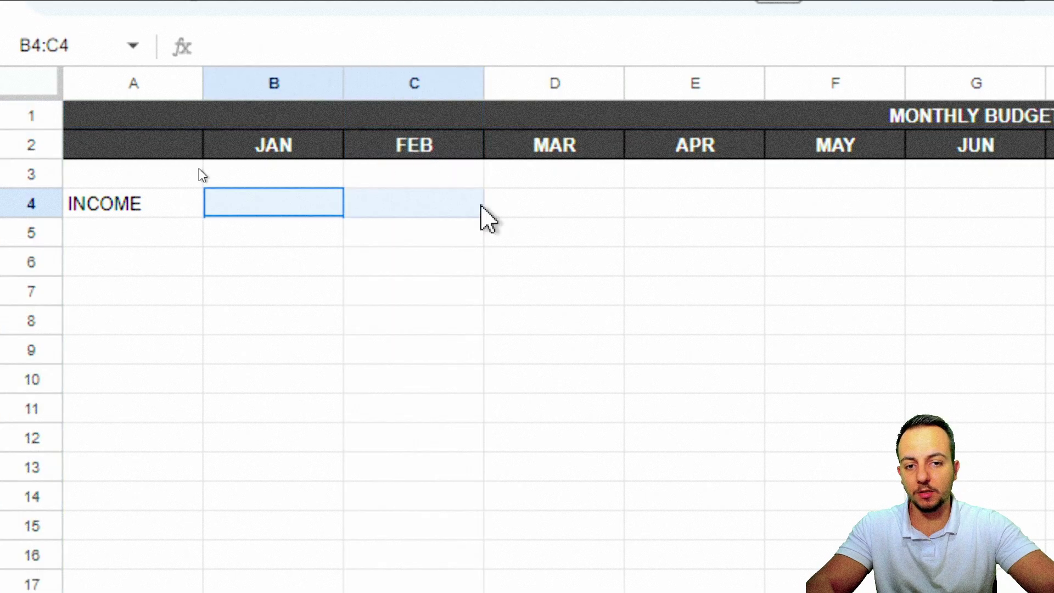
pyautogui.hotkey('shift', 'Right')
pyautogui.hotkey('shift', 'Right')
pyautogui.hotkey('shift', 'Right')
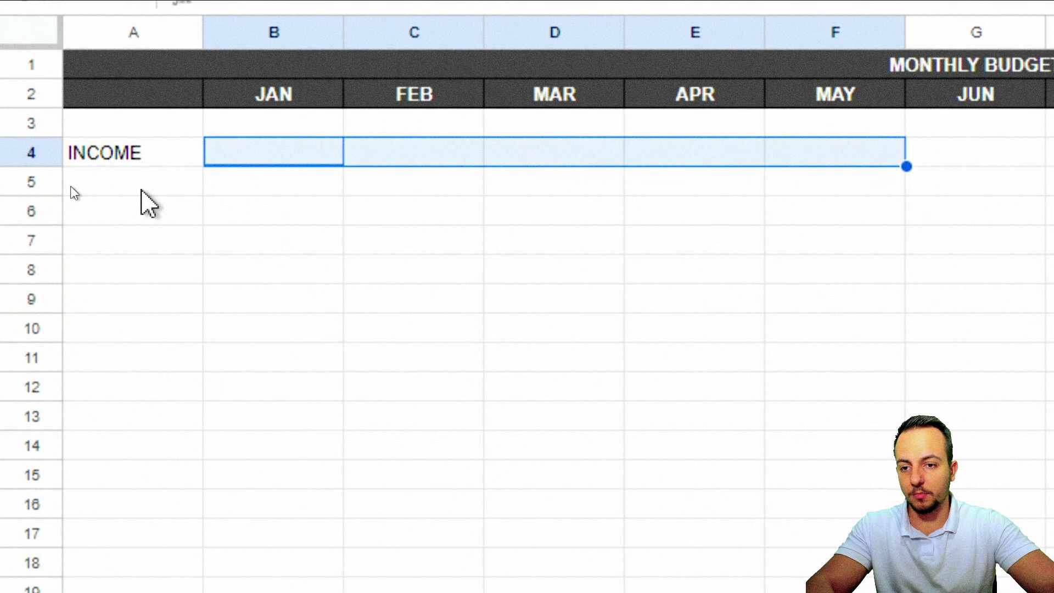
# Enter PAYCHECK (1st) in cell A5 as the first income item
pyautogui.click(137, 237)
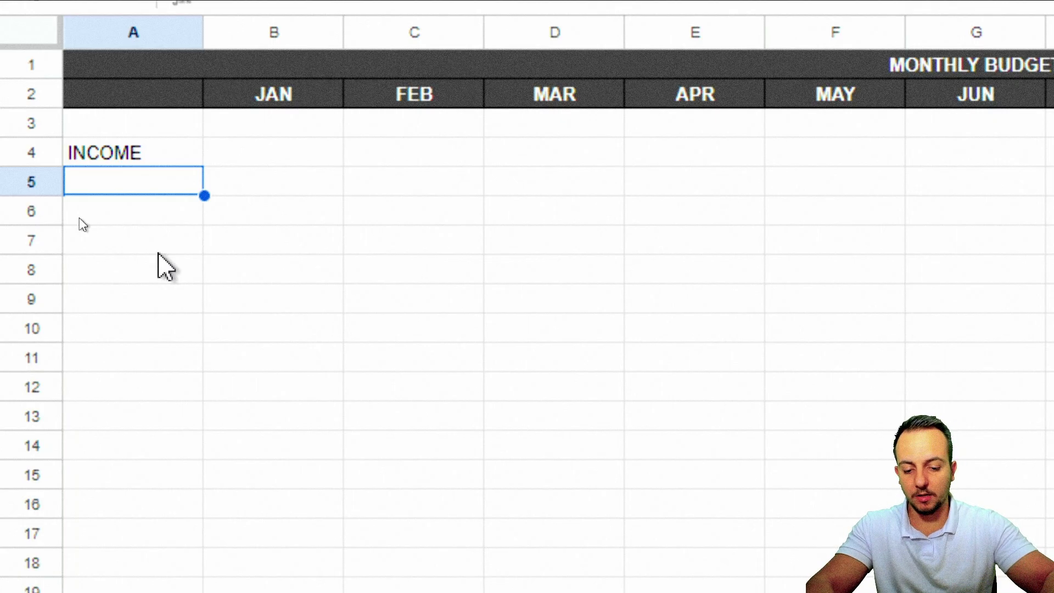
pyautogui.write('PAYCHECK')
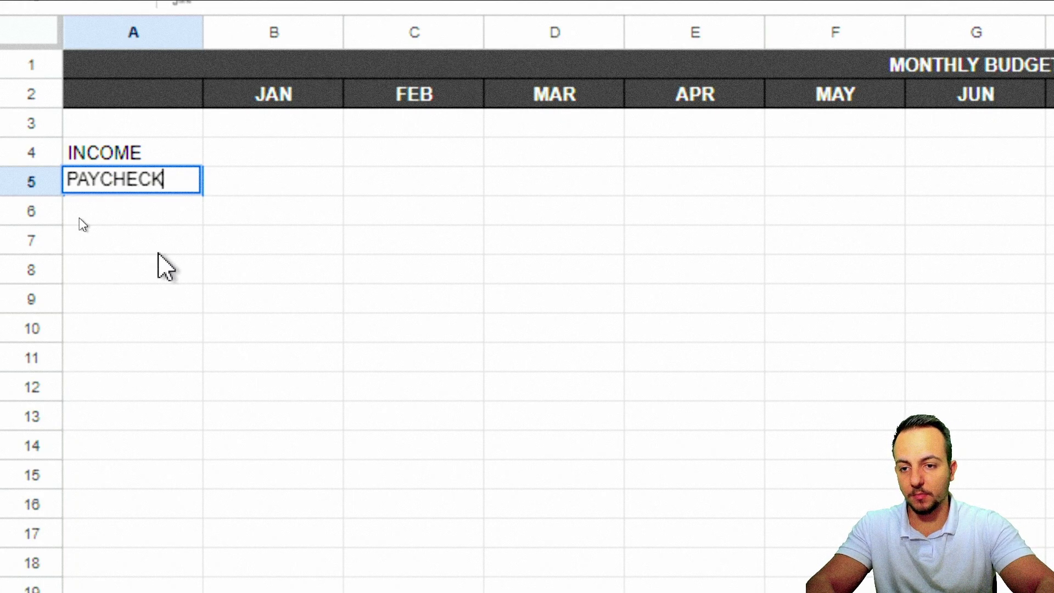
pyautogui.write(' (1')
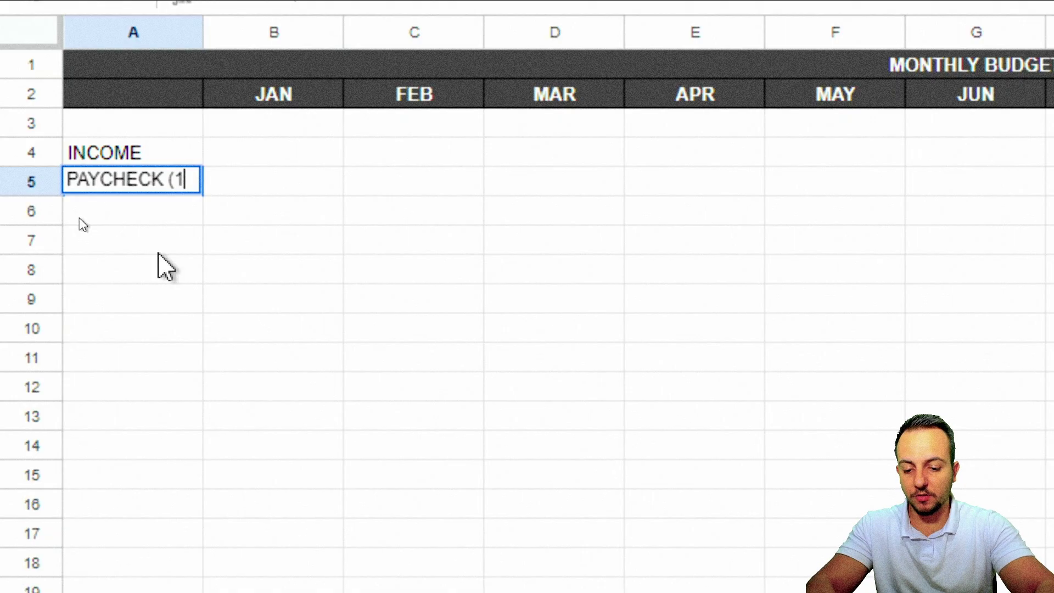
pyautogui.write('st)')
pyautogui.press('Return')
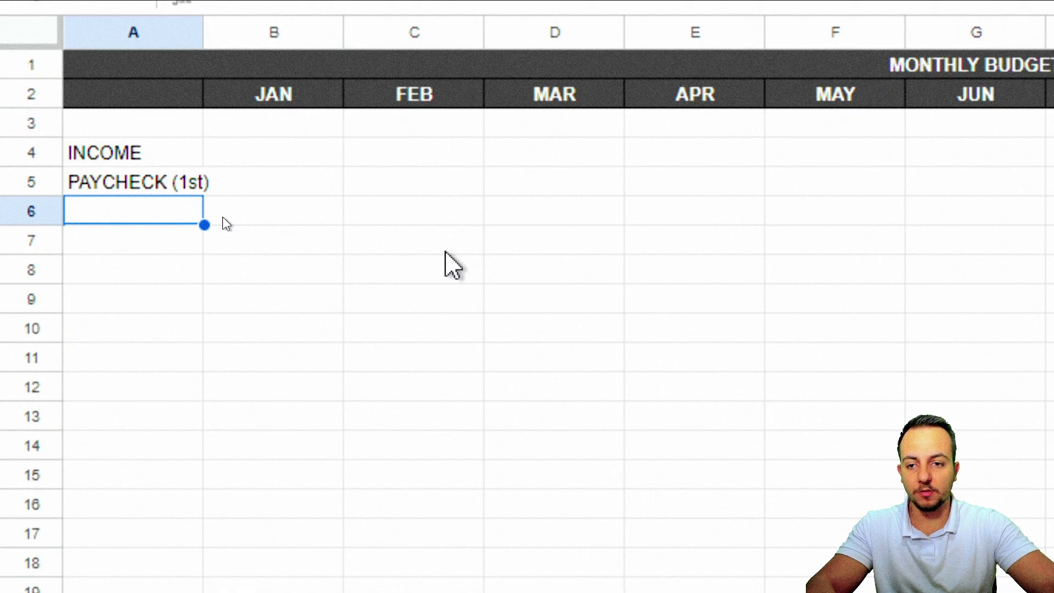
# Enter PAYCHECK (2st) in cell A6 as the second income item
pyautogui.write('PAYCH')
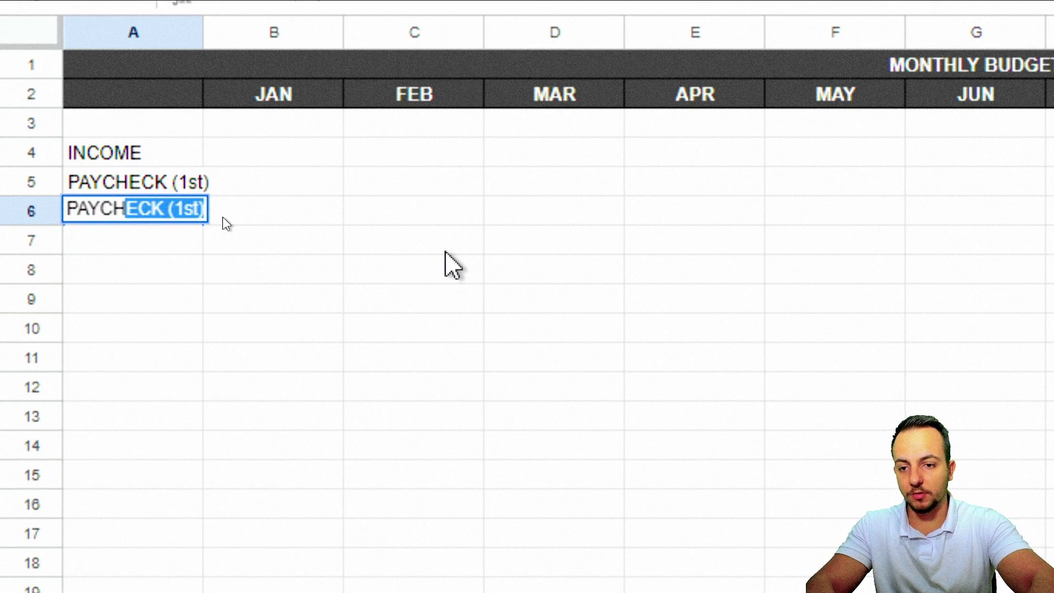
pyautogui.write('ECK (')
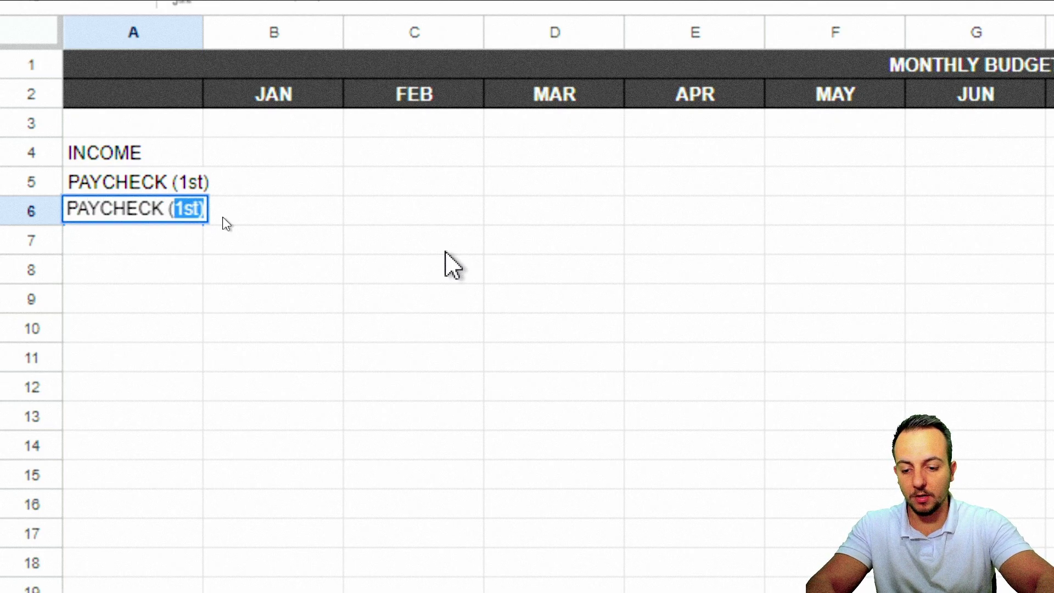
pyautogui.write('2st')
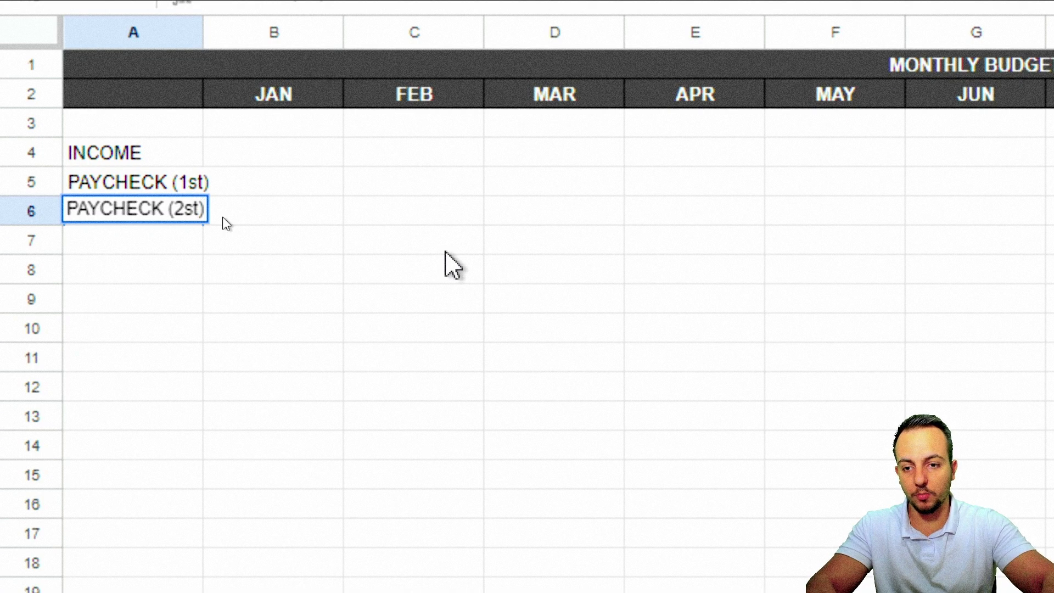
pyautogui.press('Return')
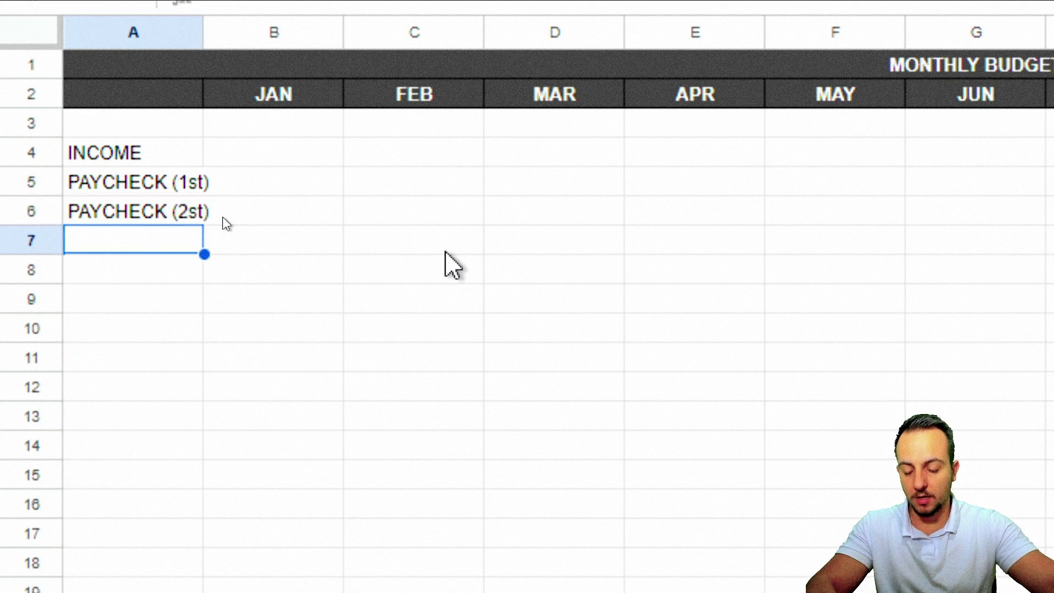
# Enter SIDE HUSTLE in cell A7 and OTHER in cell A8 as further income items
pyautogui.write('SIDE')
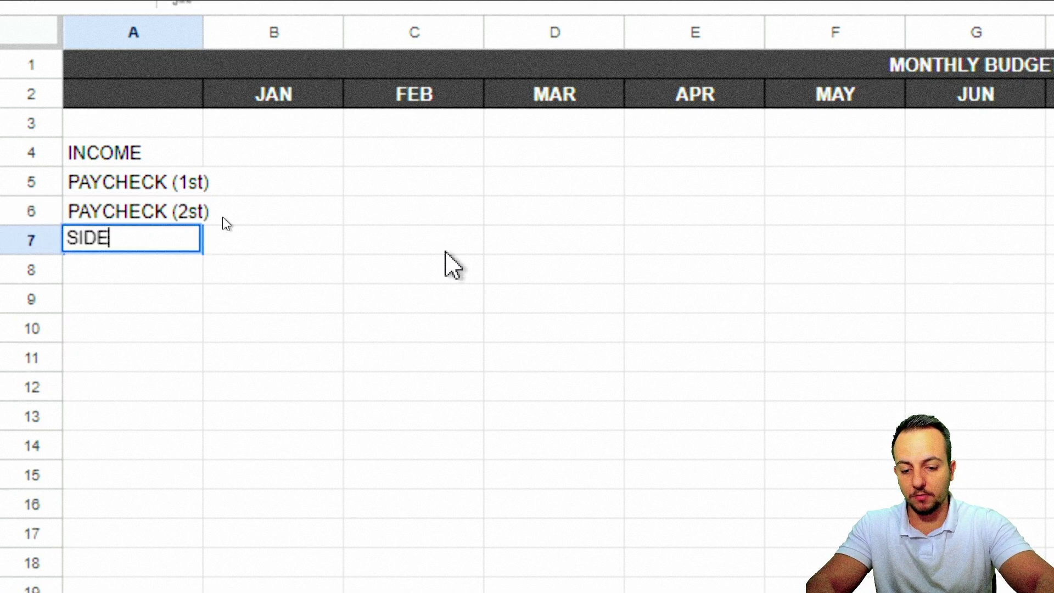
pyautogui.write('HUSTLE')
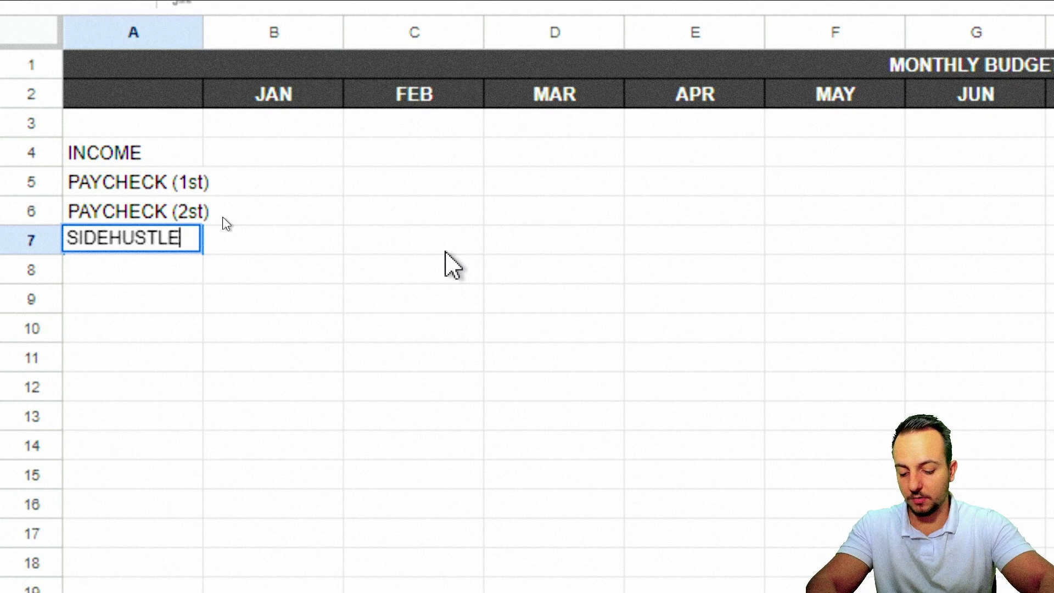
pyautogui.press('Left')
pyautogui.press('Left')
pyautogui.press('Left')
pyautogui.press('Left')
pyautogui.press('Left')
pyautogui.press('Left')
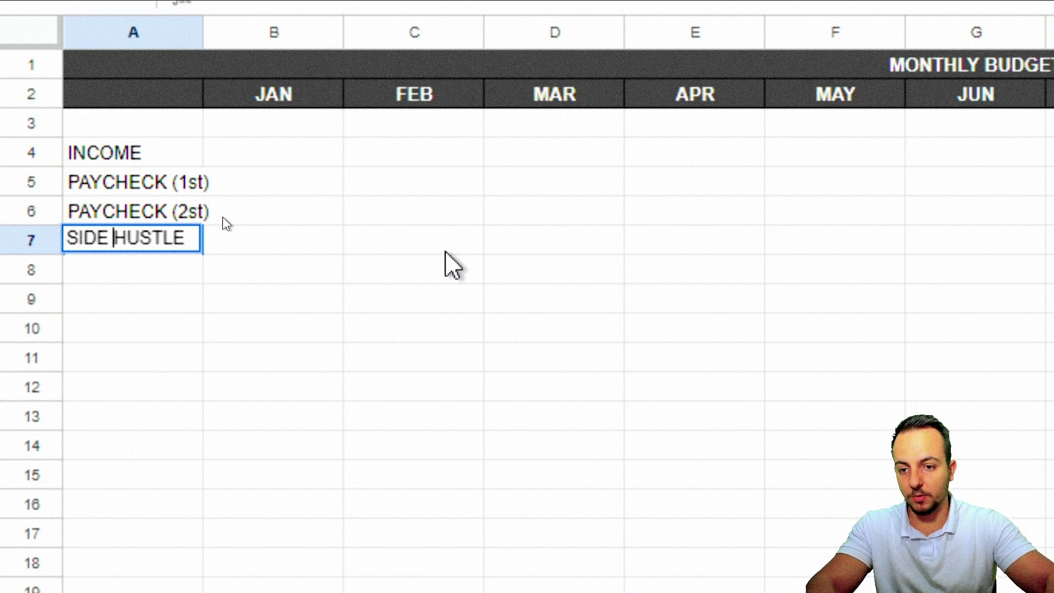
pyautogui.press('Return')
pyautogui.write('OTHER')
pyautogui.press('Return')
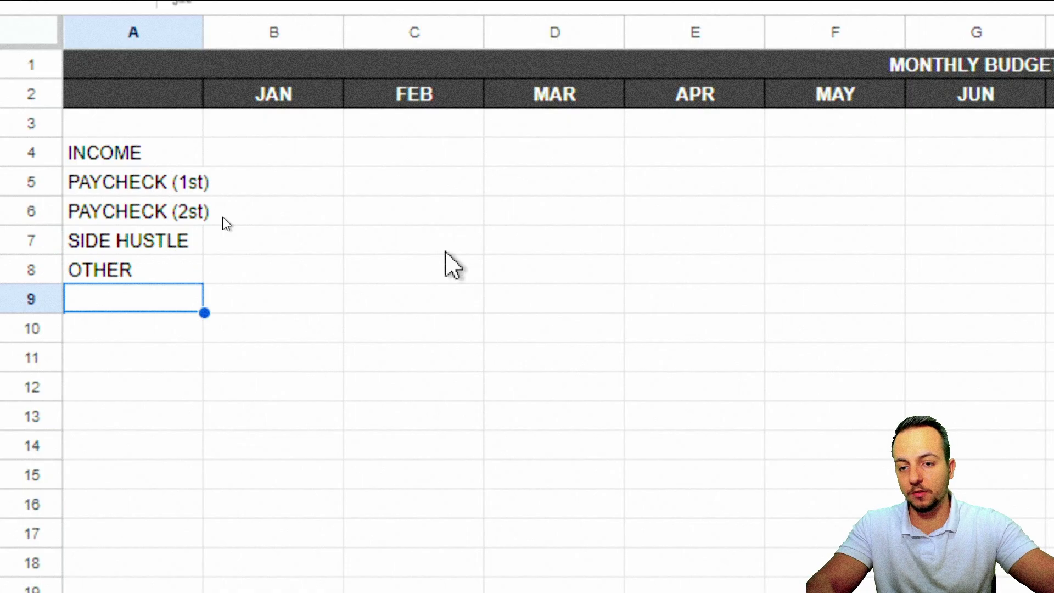
# Enter TOTAL in cell A9 to close the list of income items
pyautogui.click(55, 270)
pyautogui.click(189, 297)
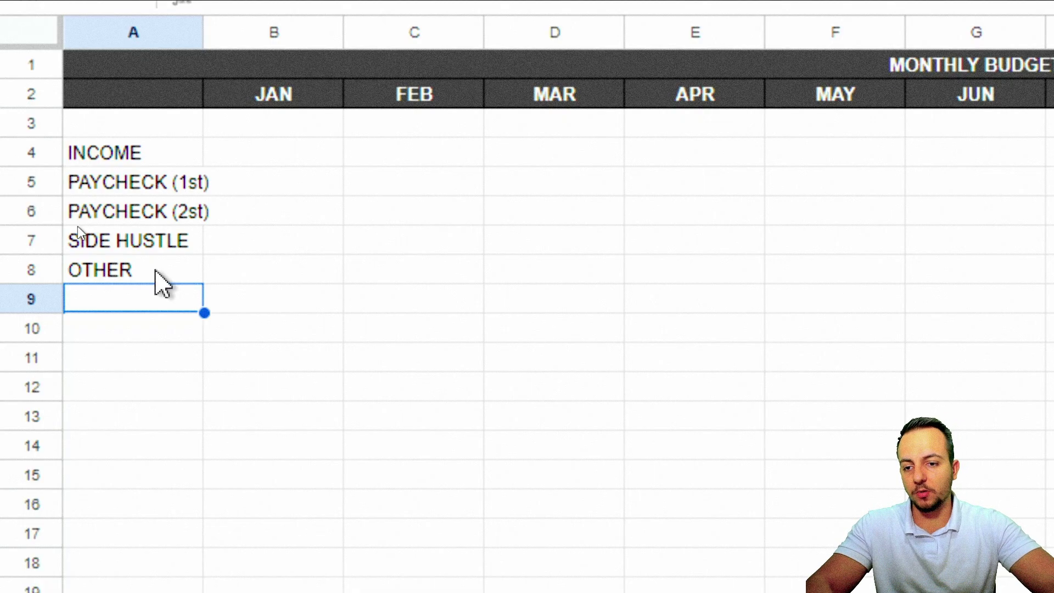
pyautogui.click(155, 272)
pyautogui.click(165, 299)
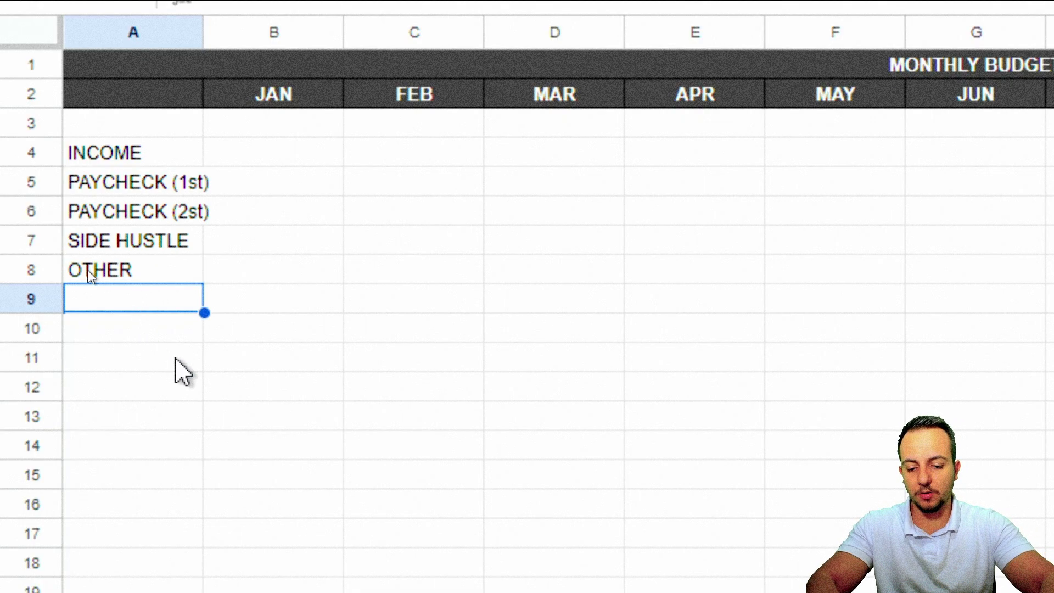
pyautogui.write('TOTAL')
pyautogui.press('Return')
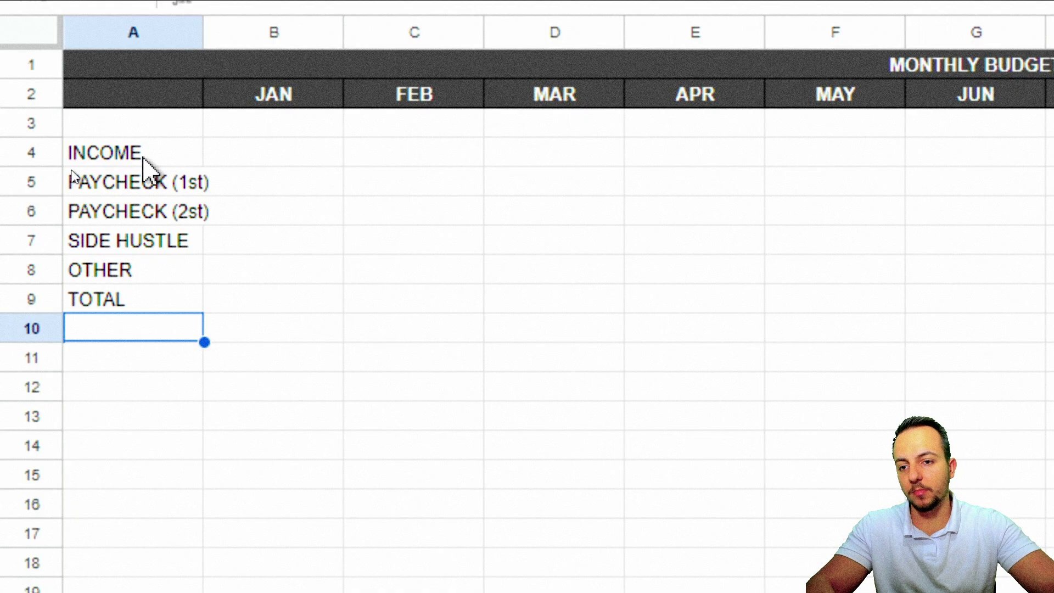
# Merge the INCOME row cells A4:M4 across the full width of the month columns
pyautogui.click(108, 159)
pyautogui.moveTo(108, 159); pyautogui.dragTo(643, 162)
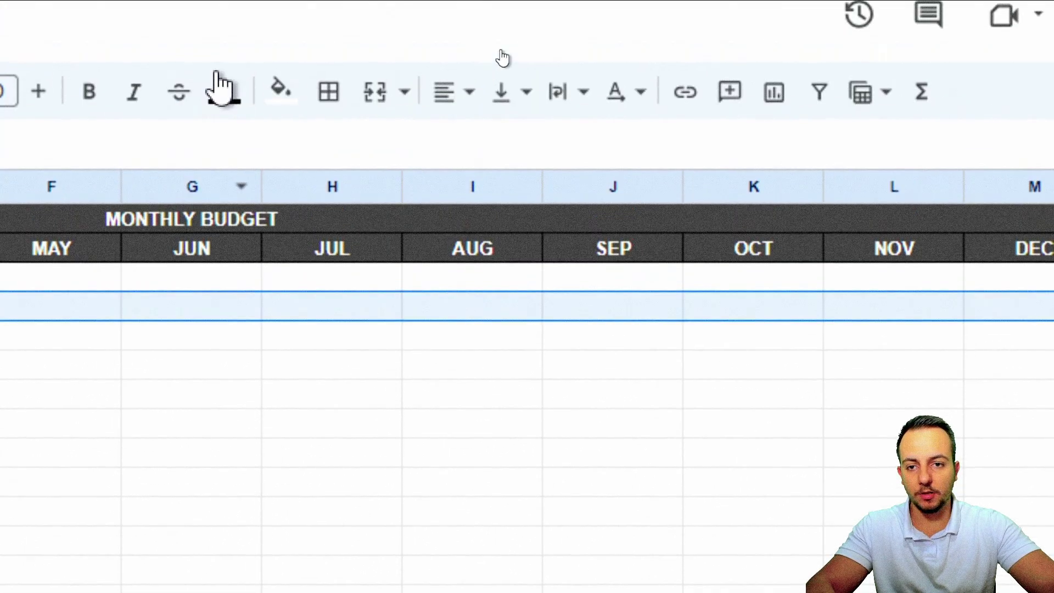
pyautogui.click(372, 97)
# Center the INCOME title horizontally and vertically within its merged row
pyautogui.click(449, 98)
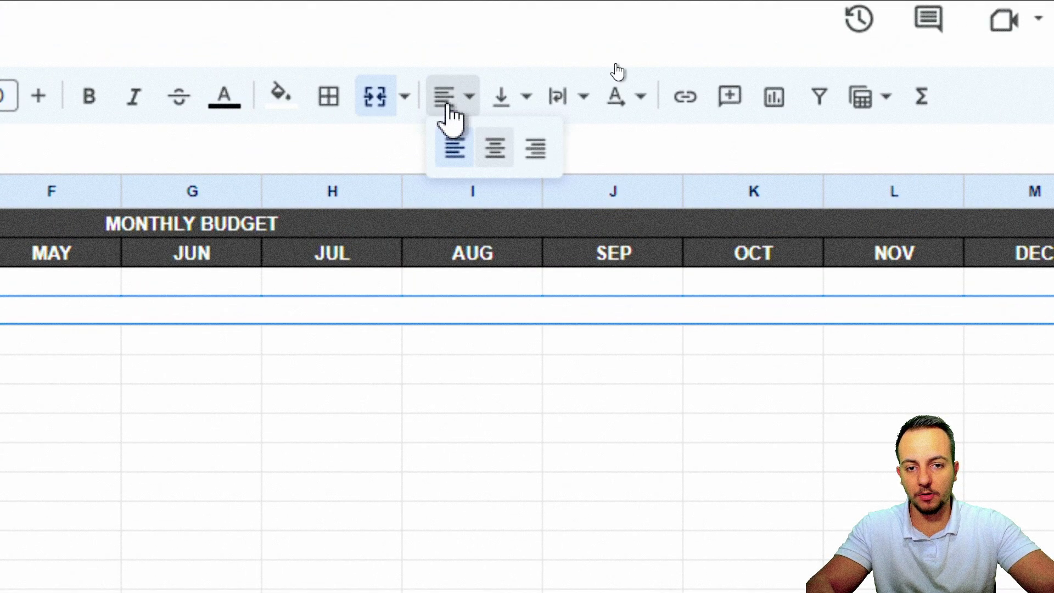
pyautogui.click(495, 148)
pyautogui.click(501, 99)
pyautogui.click(553, 146)
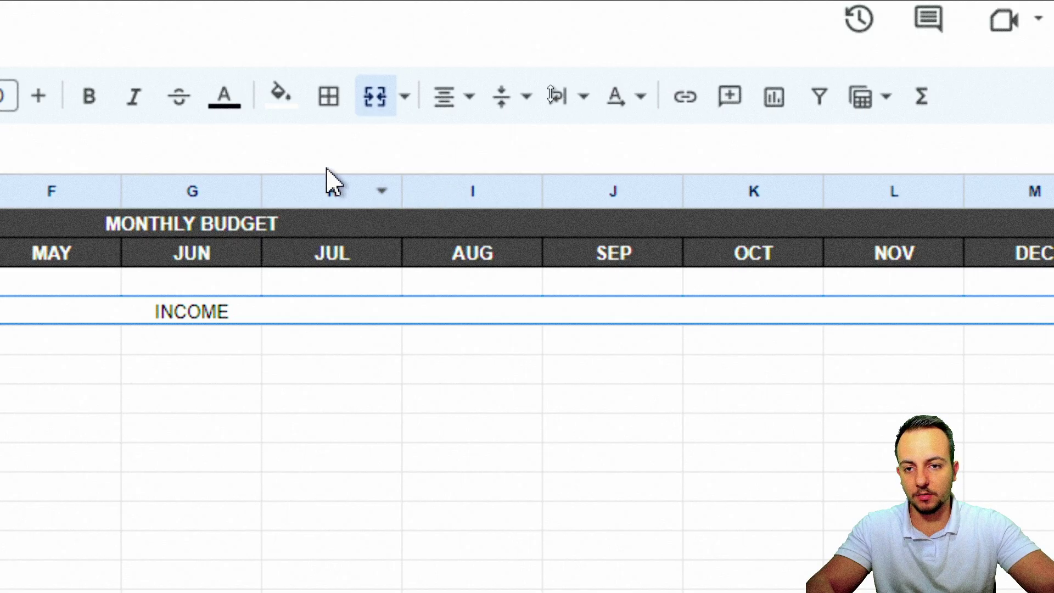
# Fill the merged INCOME row with standard green and make its text white and bold
pyautogui.click(279, 104)
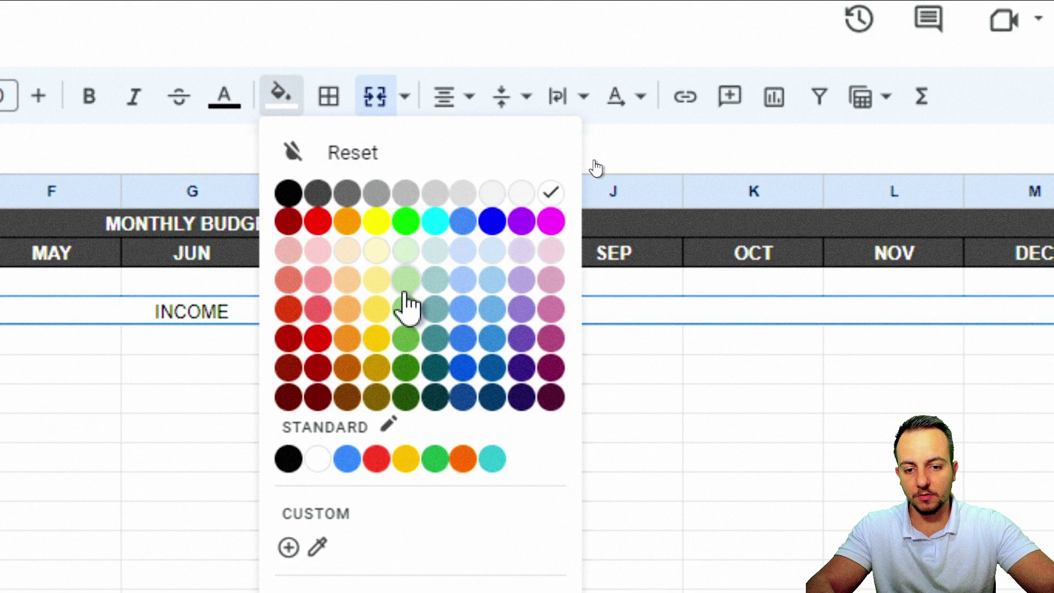
pyautogui.click(437, 464)
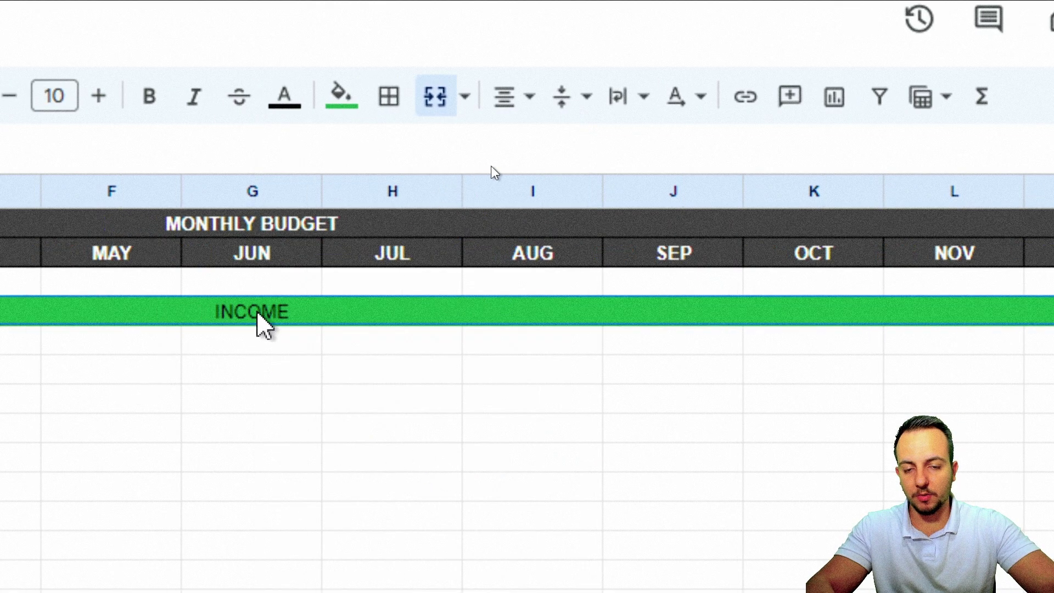
pyautogui.click(285, 101)
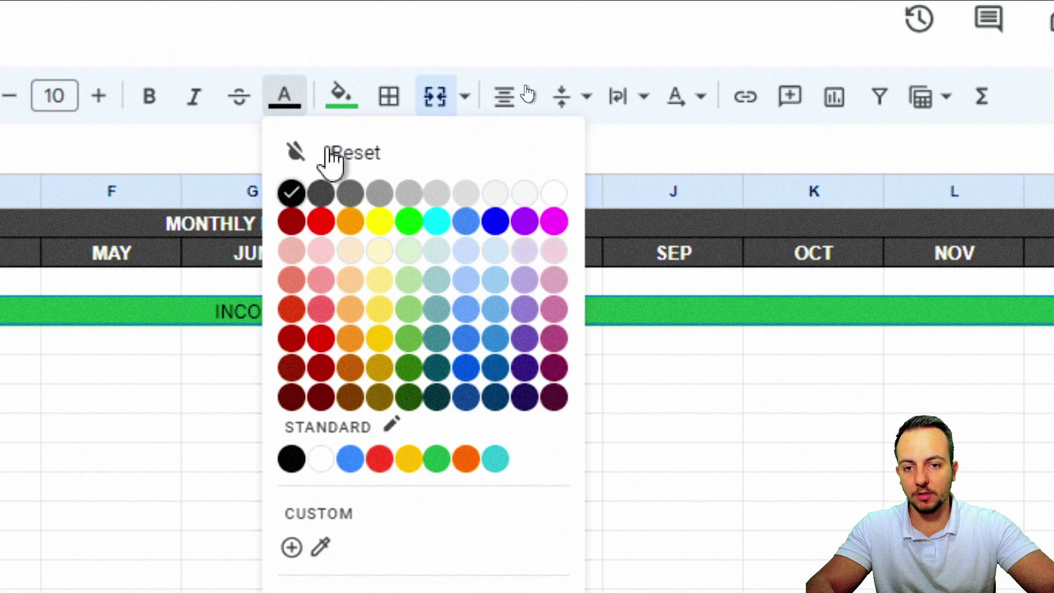
pyautogui.click(552, 194)
pyautogui.click(149, 97)
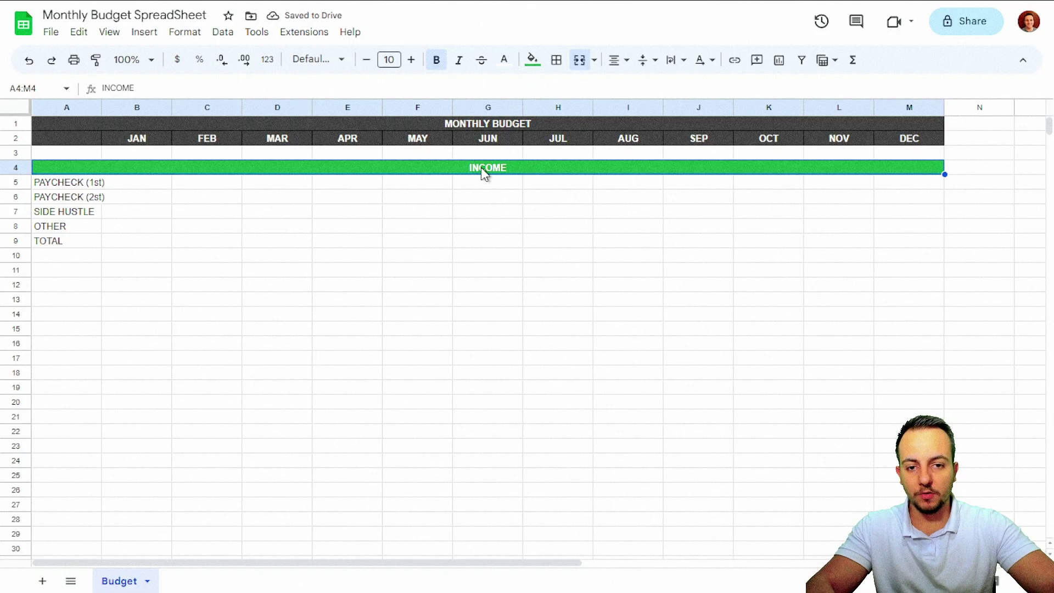
# Apply all borders to the income table A4:M9 and widen column A to fit the PAYCHECK labels
pyautogui.moveTo(481, 170); pyautogui.dragTo(475, 245)
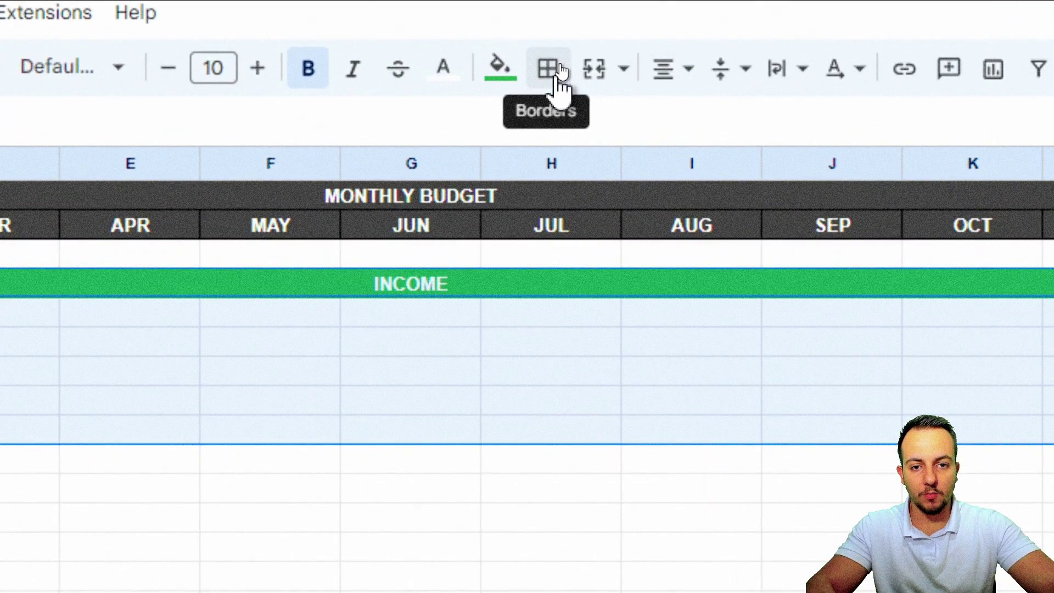
pyautogui.click(556, 60)
pyautogui.click(566, 129)
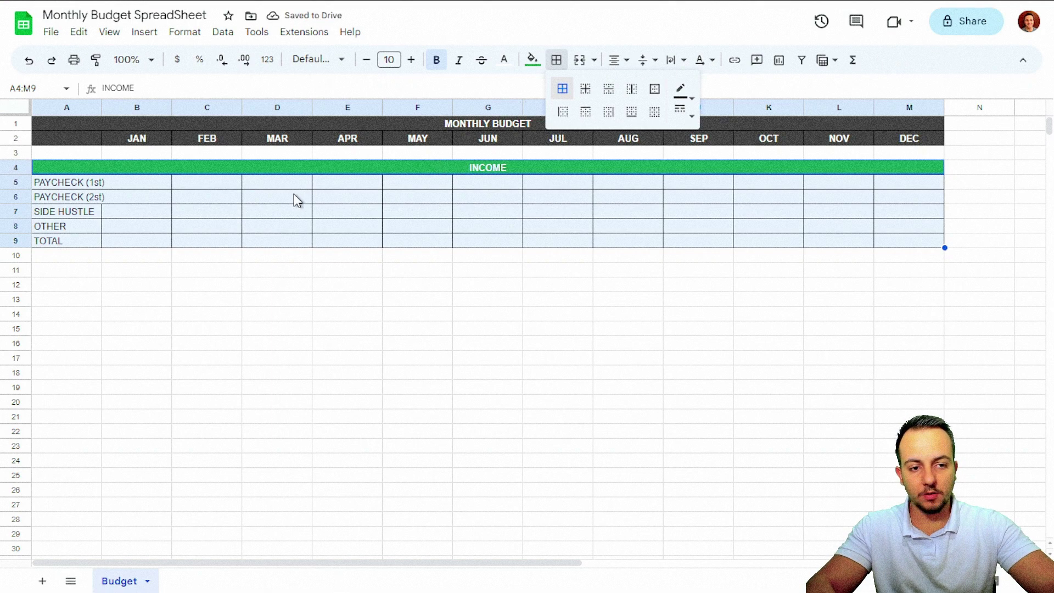
pyautogui.click(137, 212)
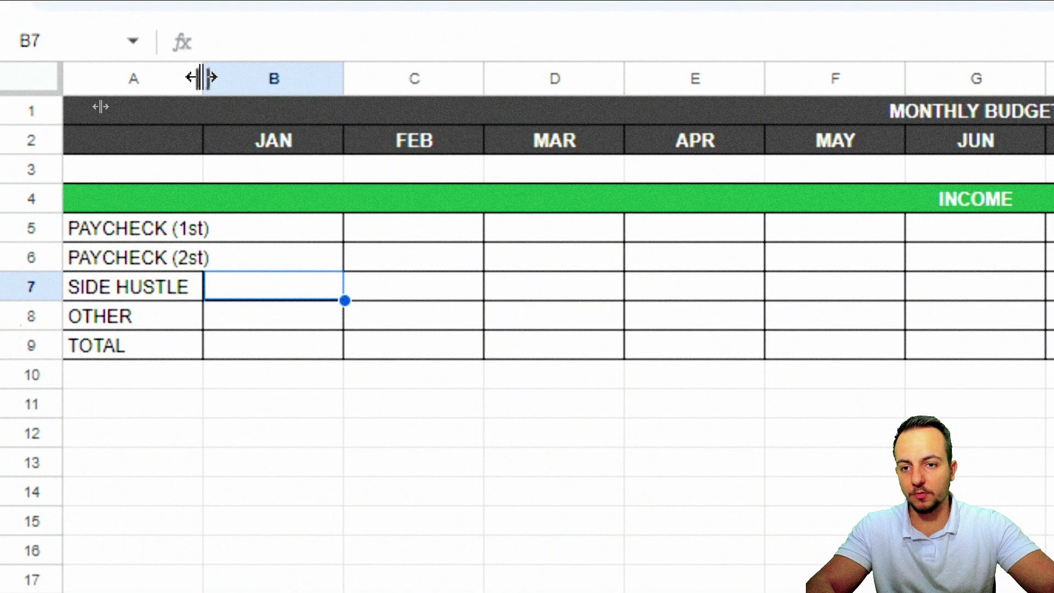
pyautogui.moveTo(202, 77); pyautogui.dragTo(244, 77)
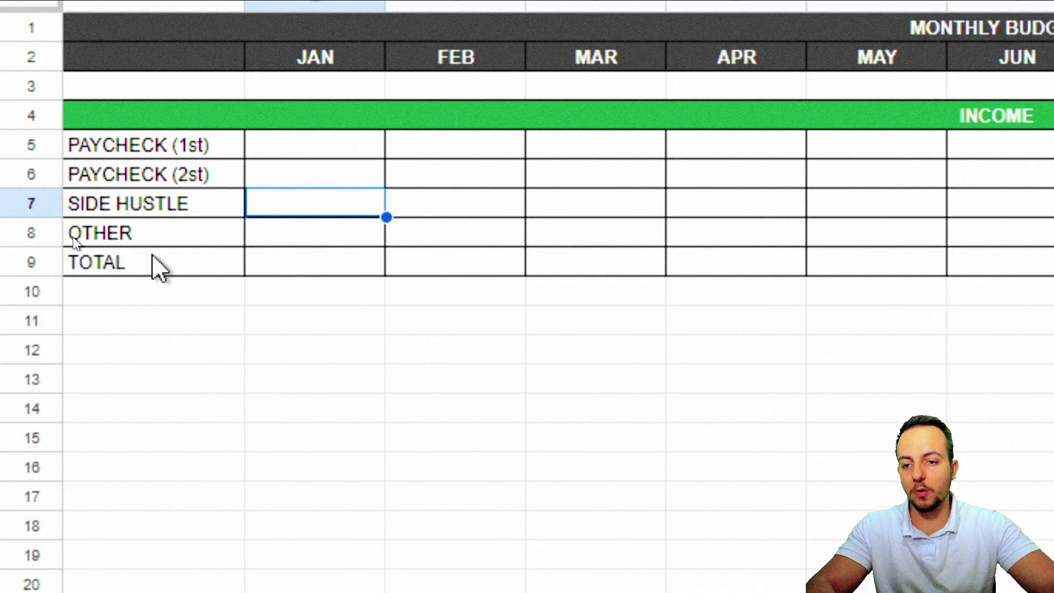
pyautogui.click(149, 346)
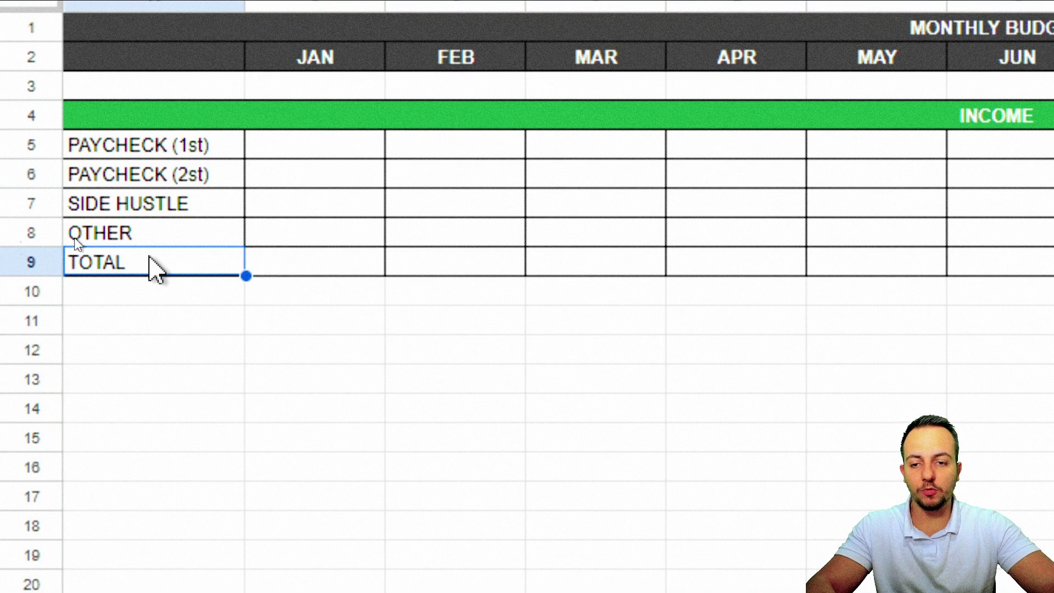
pyautogui.click(304, 264)
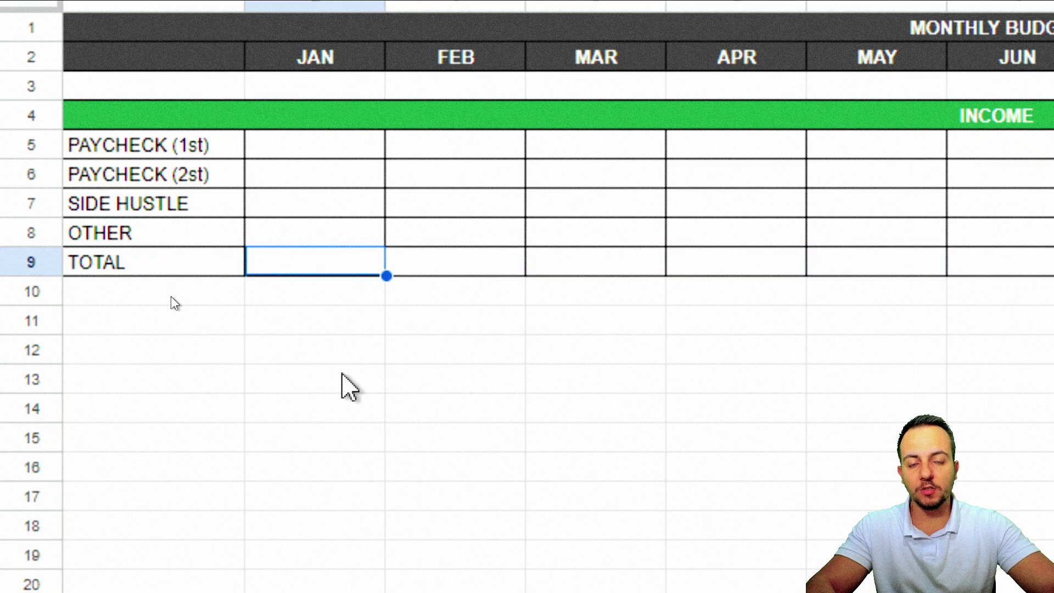
pyautogui.write('=')
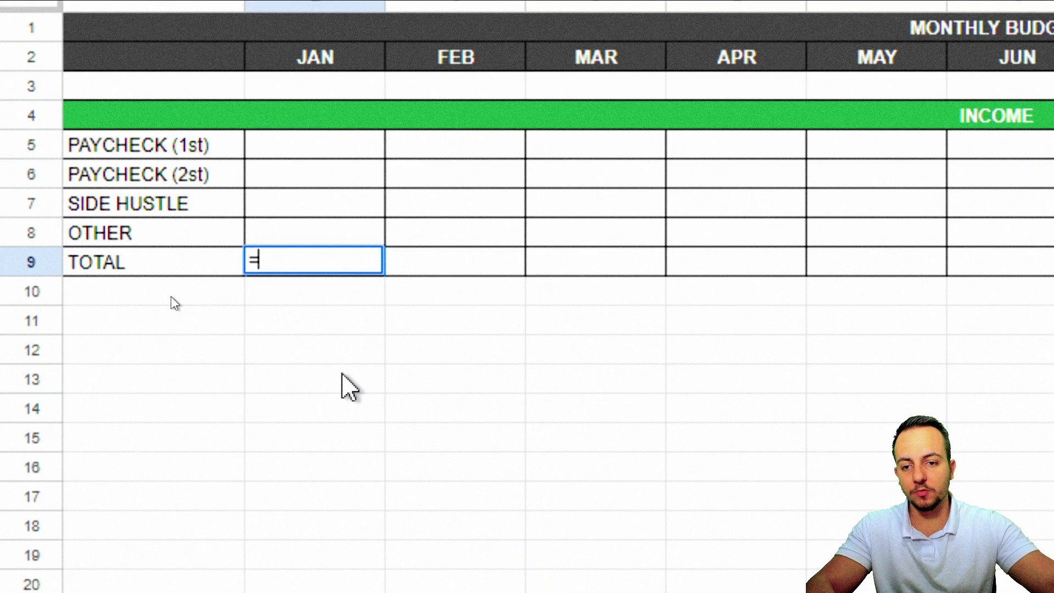
pyautogui.click(358, 154)
pyautogui.write('+')
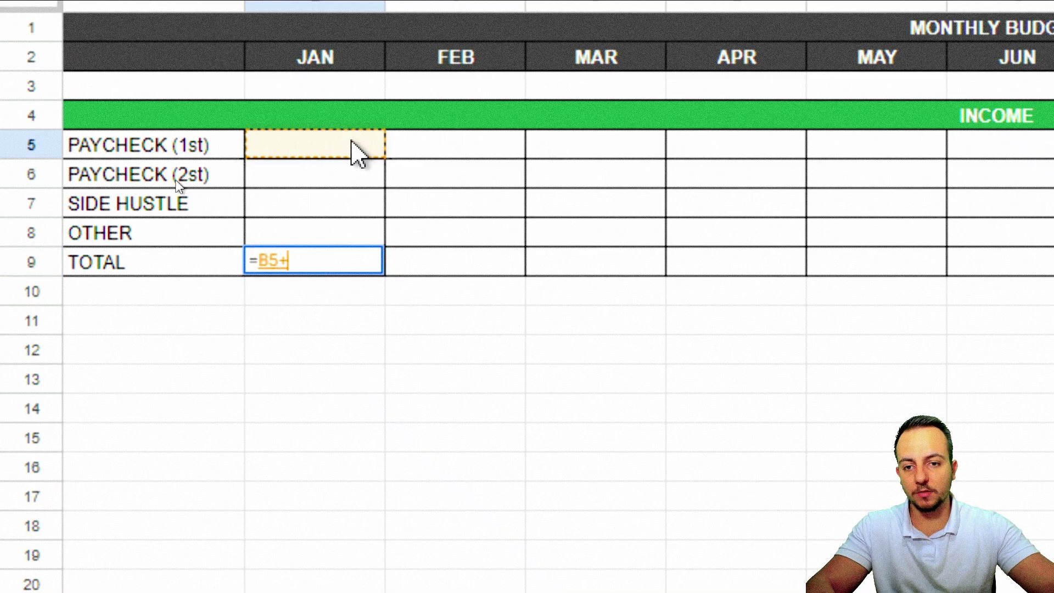
pyautogui.click(308, 181)
pyautogui.write('+')
pyautogui.click(329, 203)
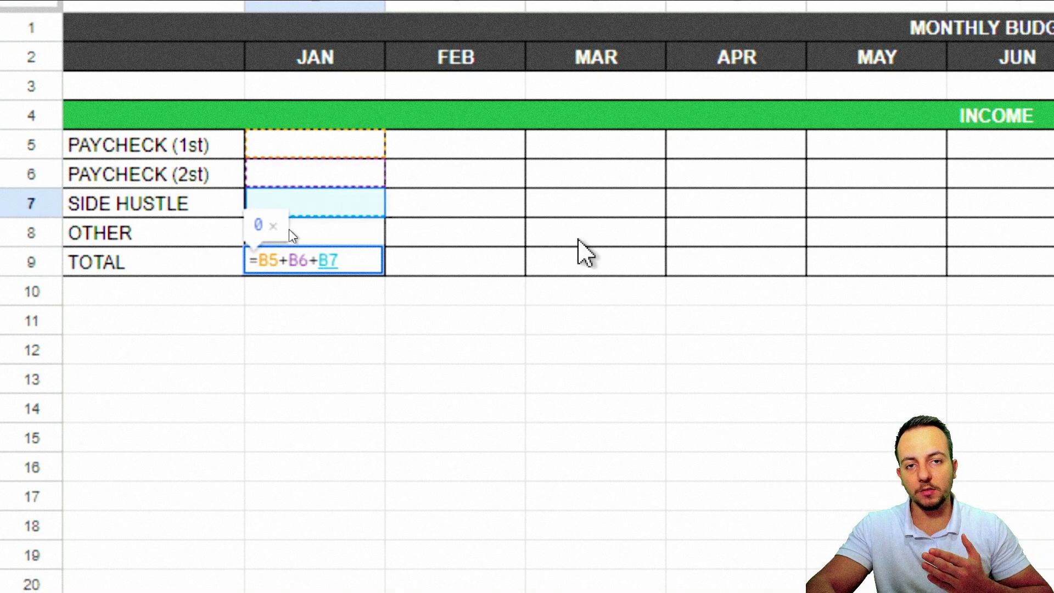
pyautogui.press('Escape')
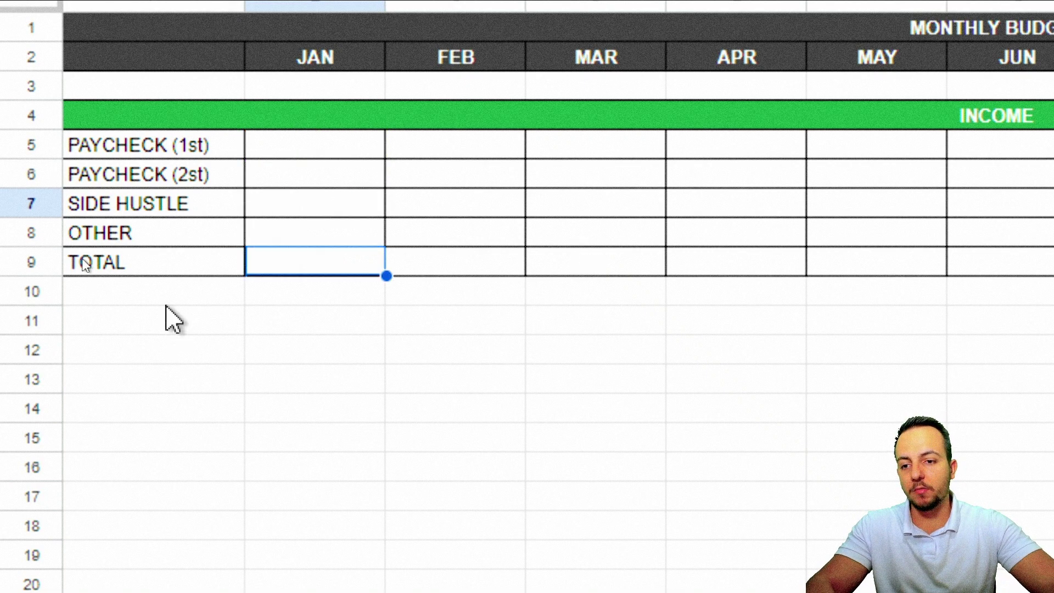
pyautogui.click(31, 232)
pyautogui.moveTo(31, 174); pyautogui.dragTo(32, 204)
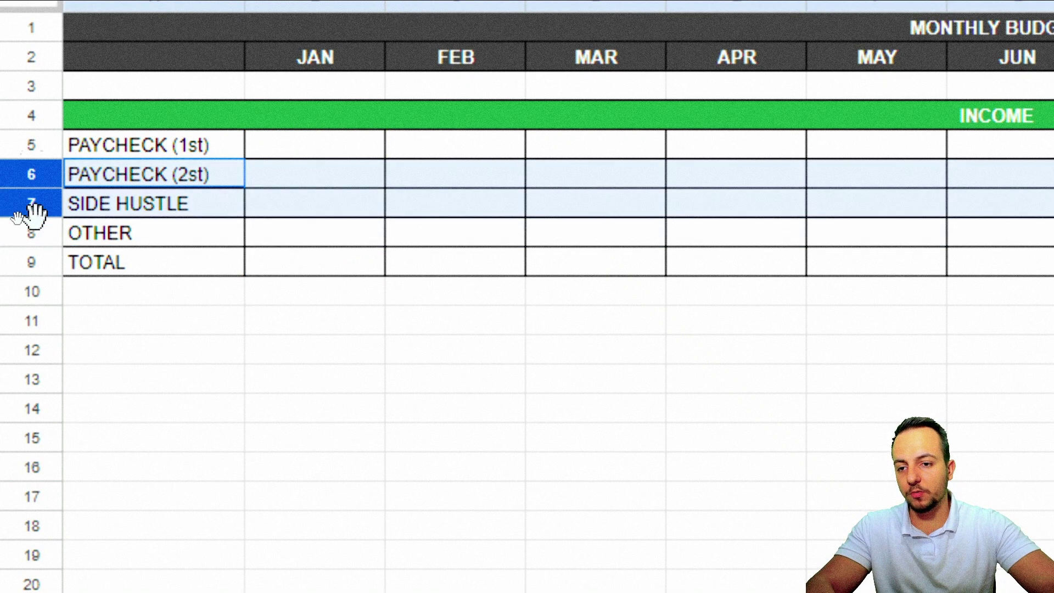
pyautogui.click(307, 263)
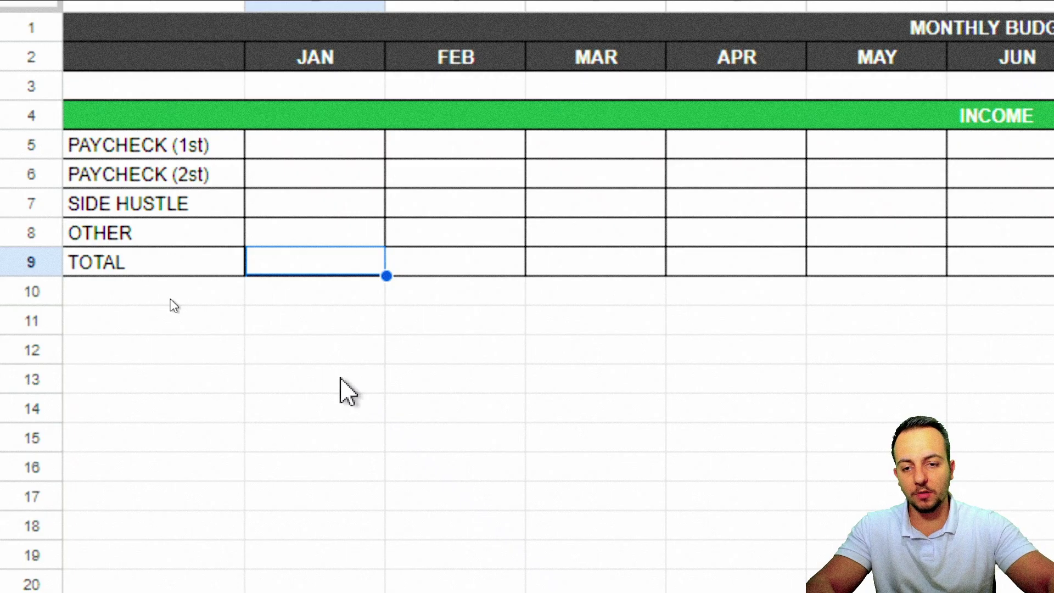
pyautogui.write('=')
pyautogui.click(337, 202)
pyautogui.write('+B6')
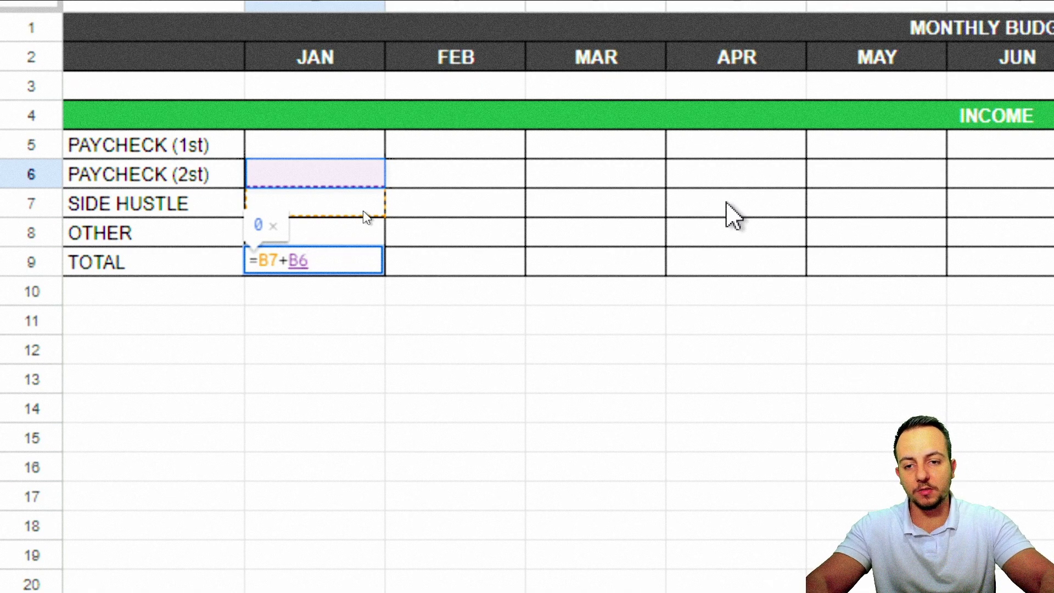
pyautogui.press('Escape')
pyautogui.write('=SUM')
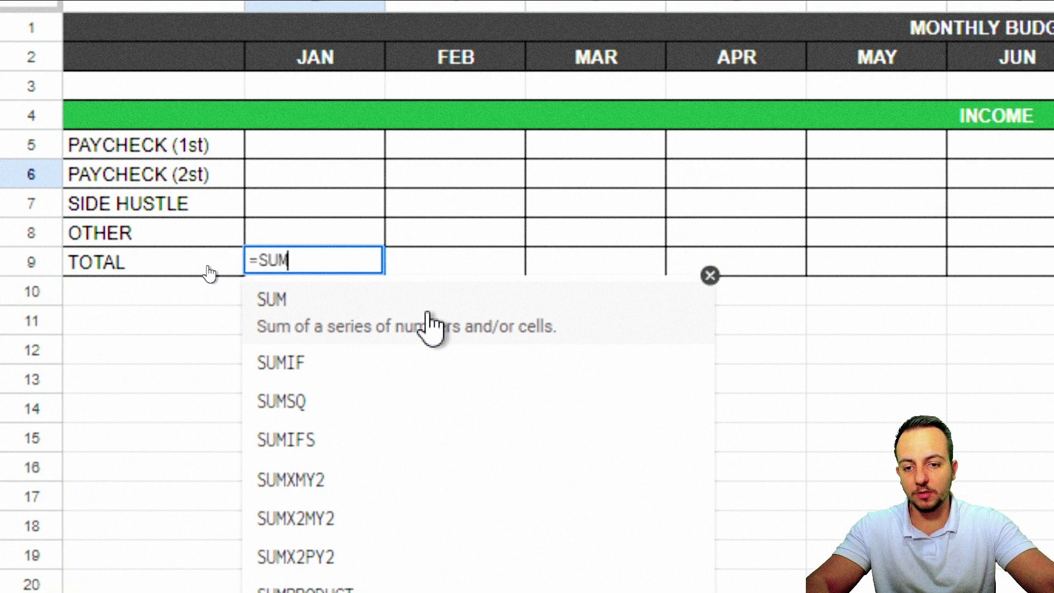
pyautogui.click(348, 324)
pyautogui.click(348, 156)
pyautogui.moveTo(336, 170); pyautogui.dragTo(337, 235)
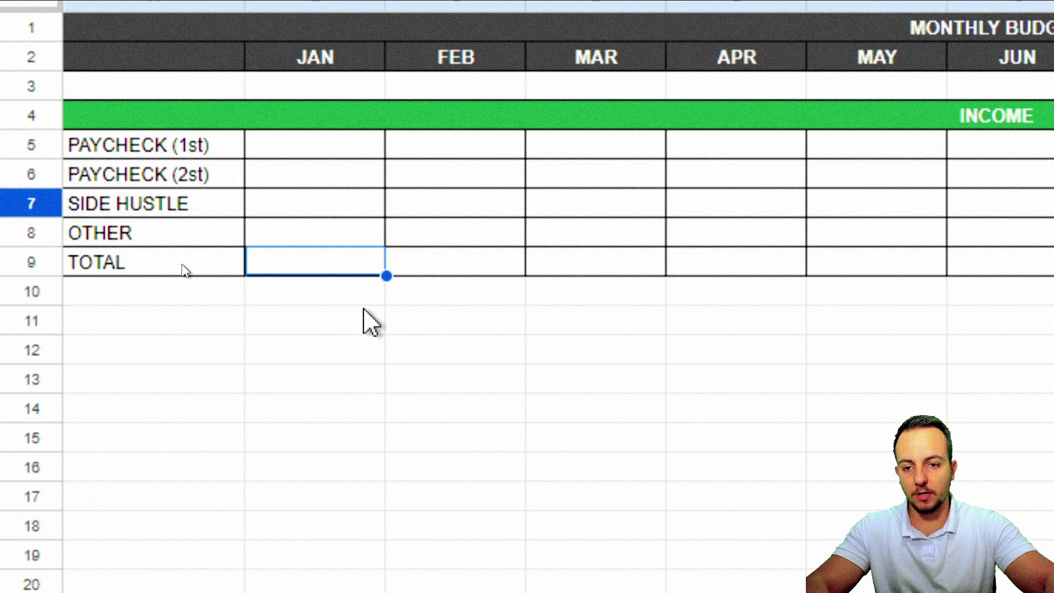
# Enter =SUM(B5:B8) in cell B9 to total the JAN income
pyautogui.write('=SUM')
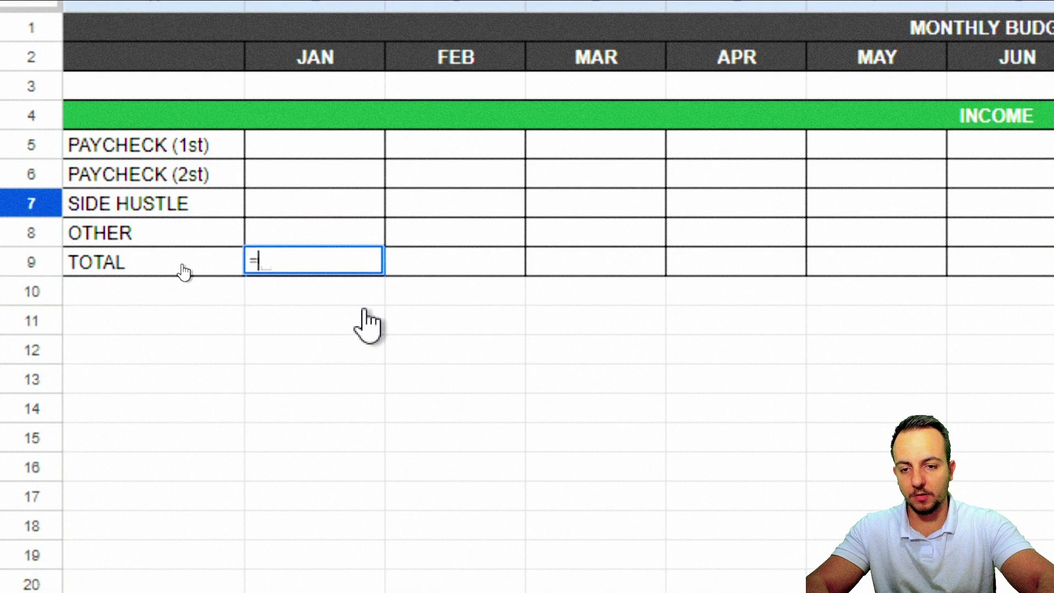
pyautogui.click(363, 310)
pyautogui.moveTo(300, 160); pyautogui.dragTo(314, 229)
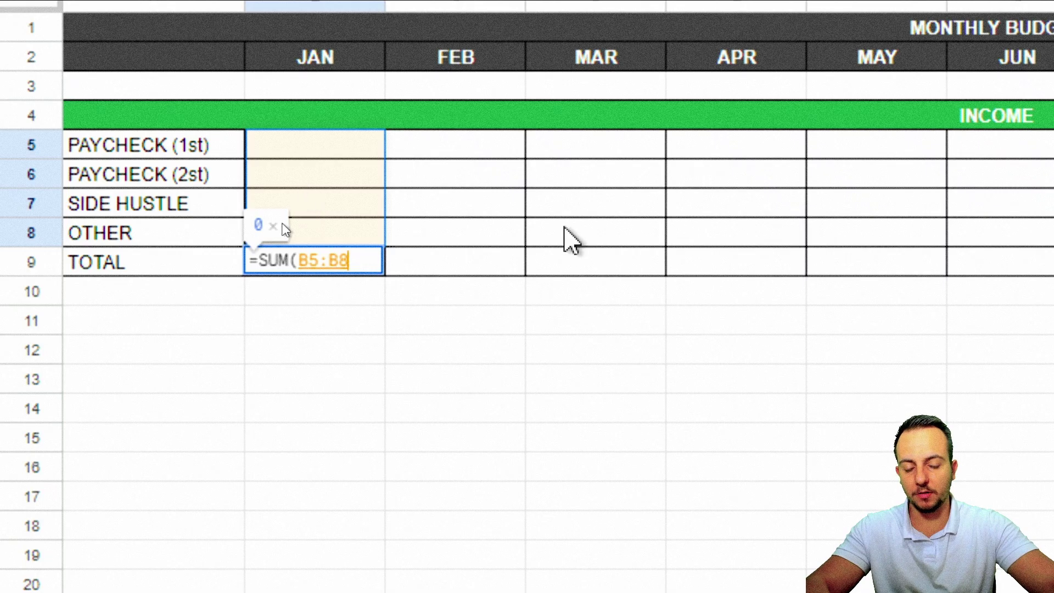
pyautogui.write(')')
pyautogui.press('Return')
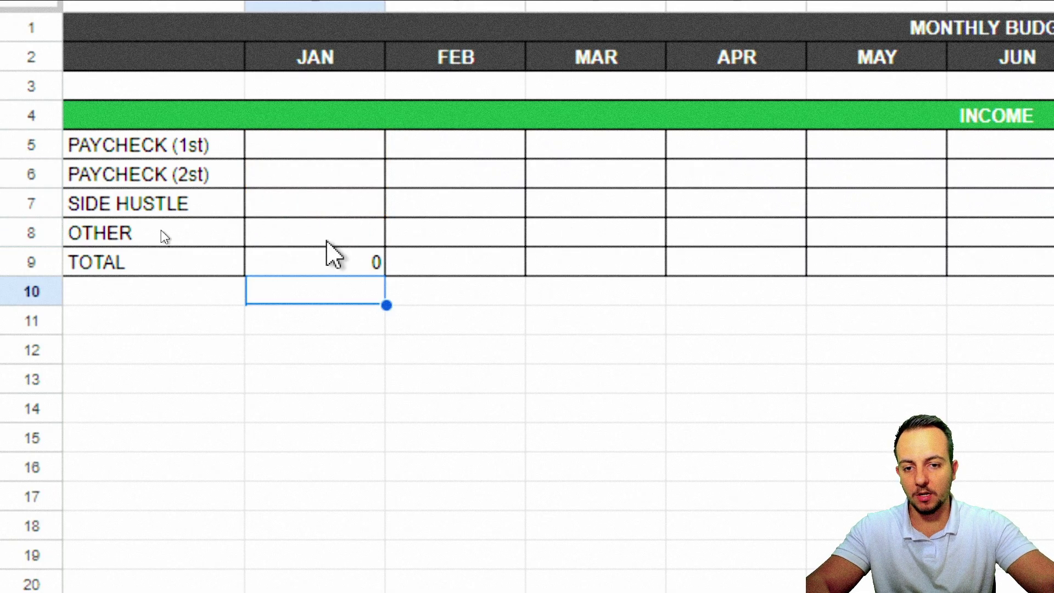
# Insert one blank row above the OTHER row in the income list
pyautogui.click(32, 233)
pyautogui.rightClick(34, 233)
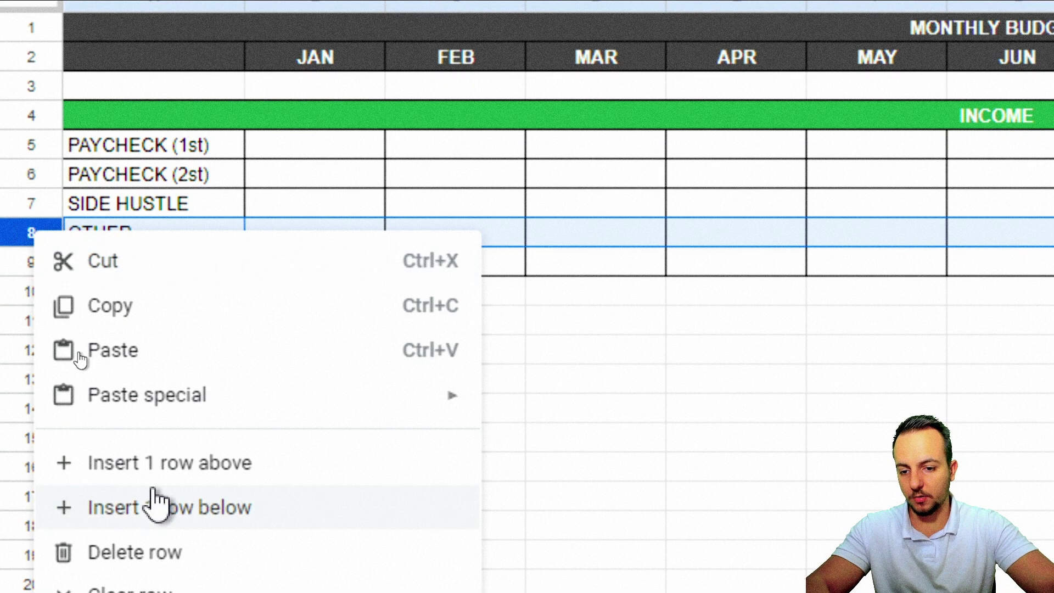
pyautogui.click(226, 473)
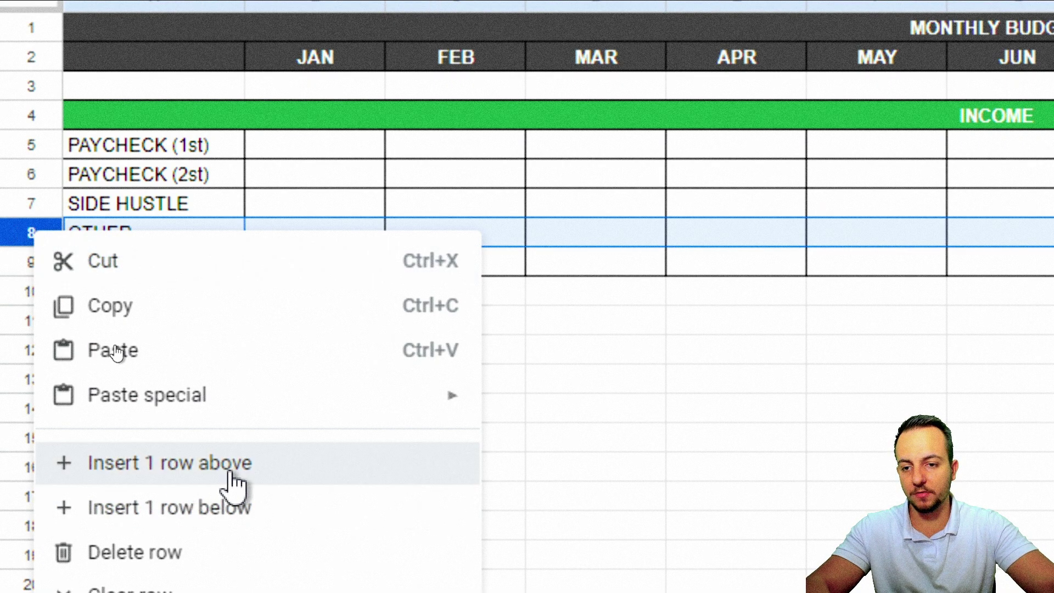
pyautogui.click(351, 373)
pyautogui.moveTo(94, 225); pyautogui.dragTo(247, 165)
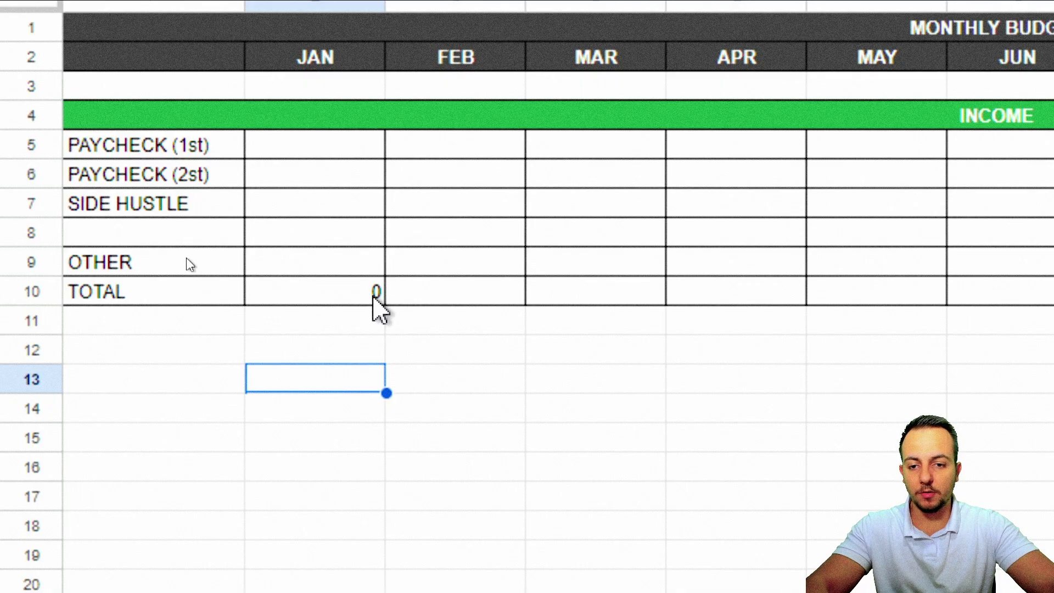
# Check the range summed by the JAN total formula in B10, and undo the row insertion above OTHER
pyautogui.click(373, 300)
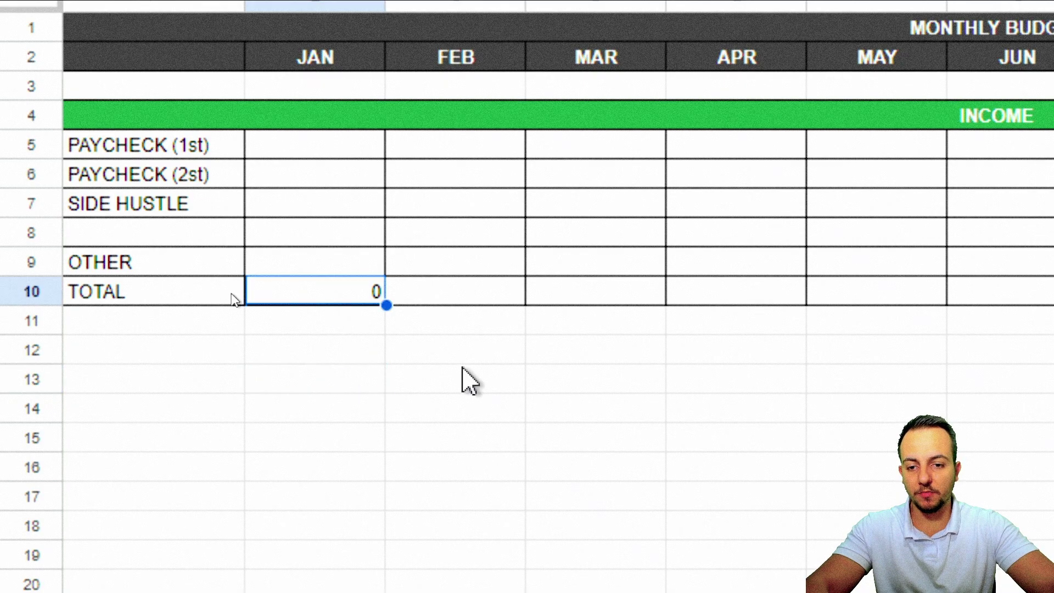
pyautogui.press('Return')
pyautogui.hotkey('ctrl', 'shift', 'd')
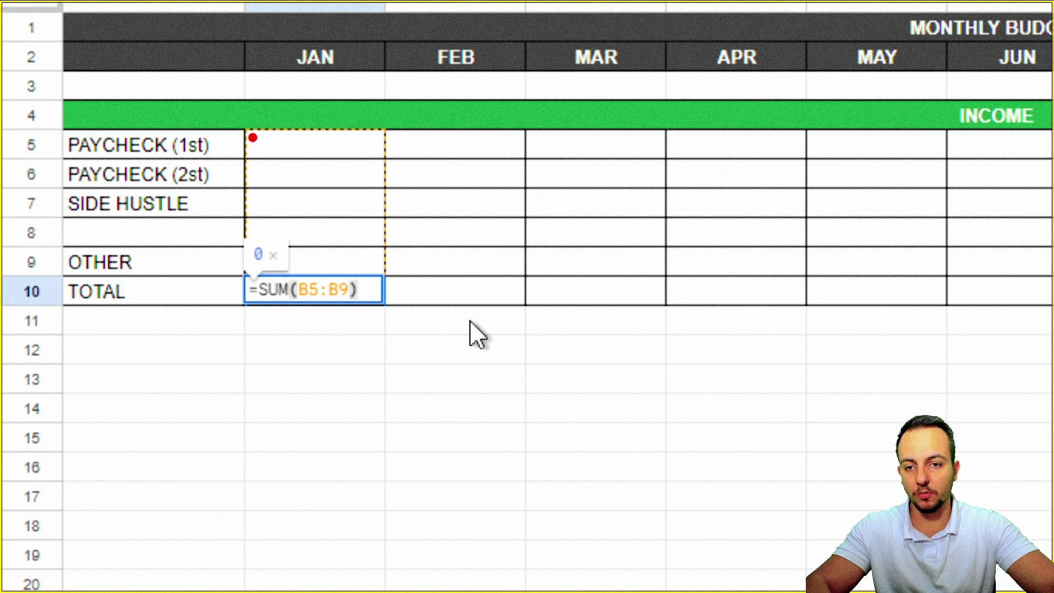
pyautogui.moveTo(247, 133); pyautogui.dragTo(384, 274)
pyautogui.moveTo(510, 227); pyautogui.dragTo(390, 246)
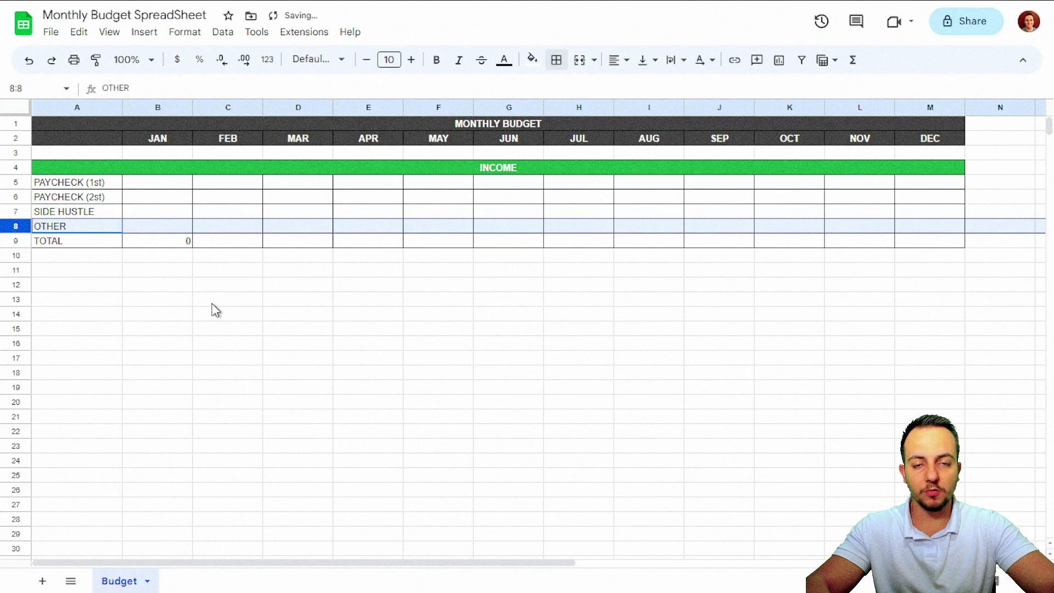
pyautogui.click(212, 302)
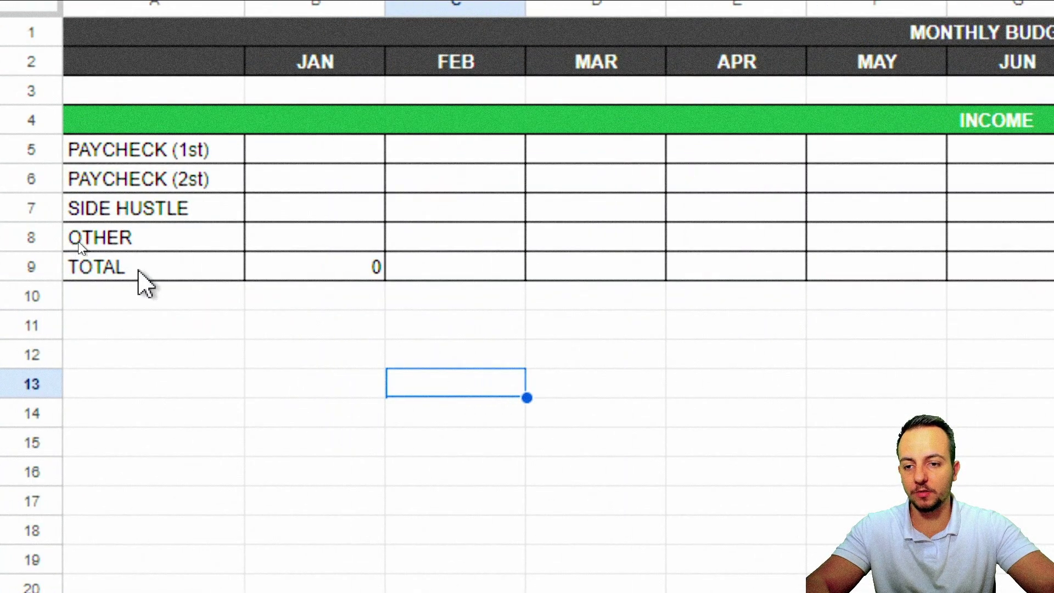
# Fill the TOTAL row A9:M9 with light gray and make its text bold
pyautogui.moveTo(138, 270); pyautogui.dragTo(1053, 277)
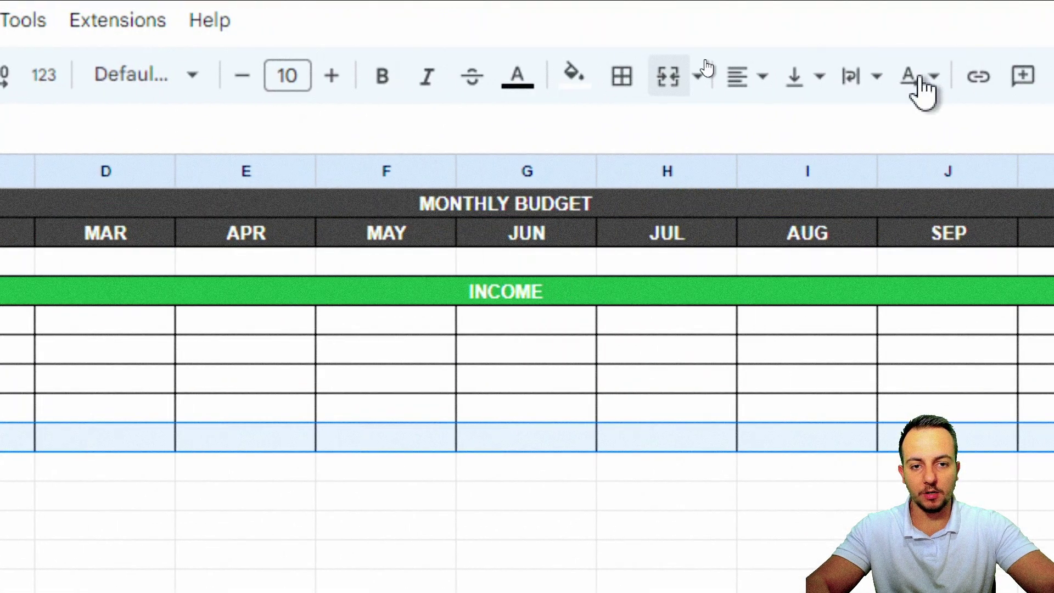
pyautogui.click(574, 77)
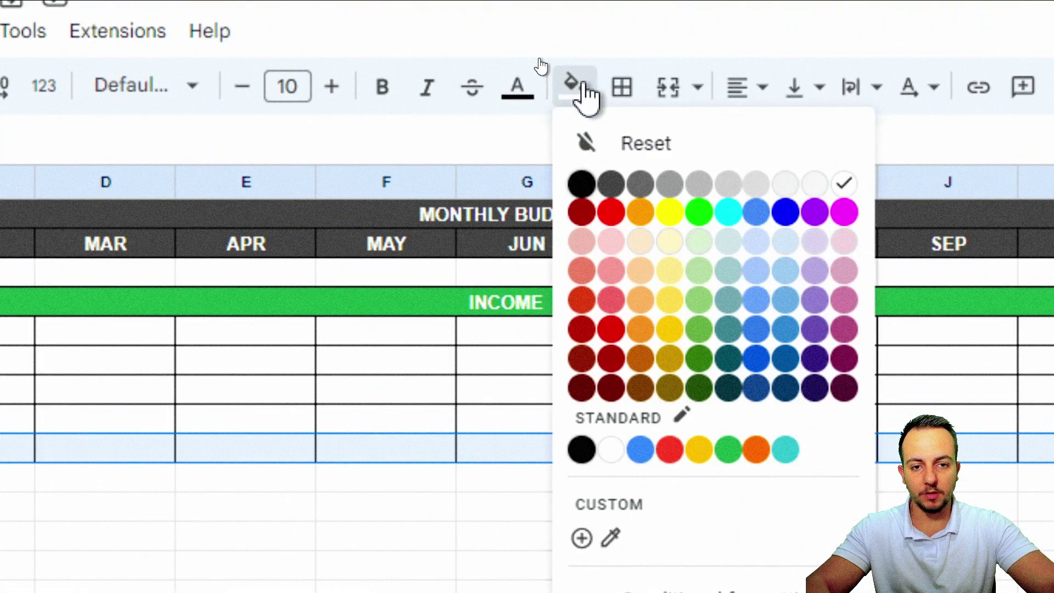
pyautogui.click(755, 186)
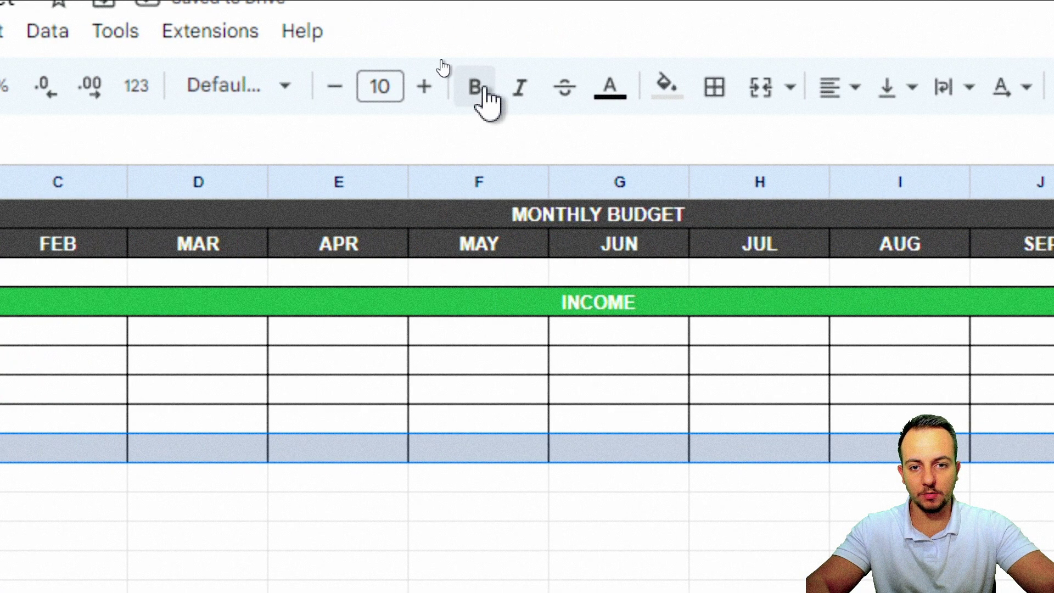
pyautogui.click(492, 88)
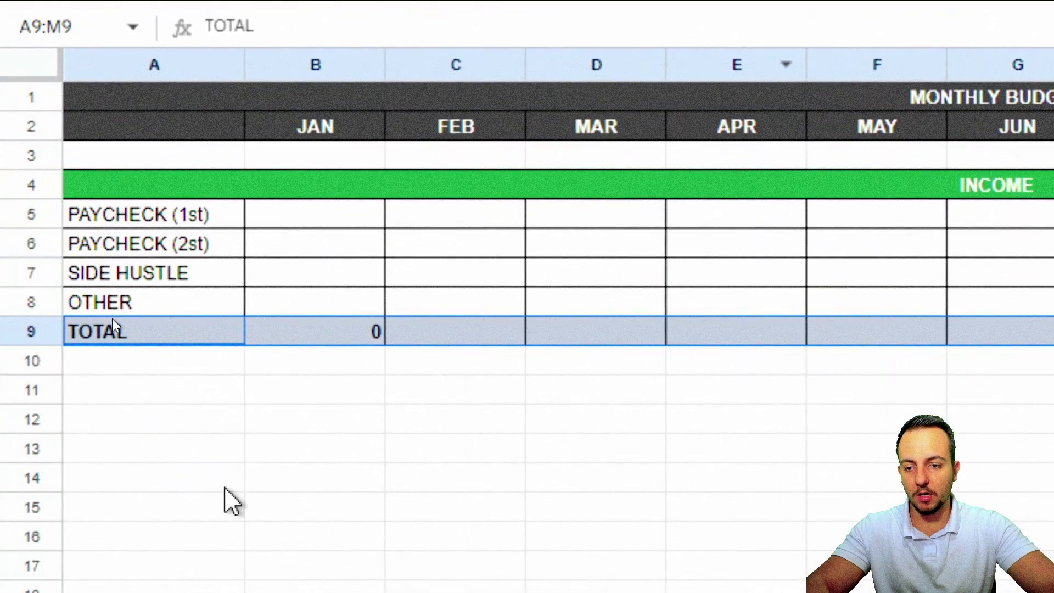
# Format the income amounts and totals in B5:M9 as currency
pyautogui.click(132, 535)
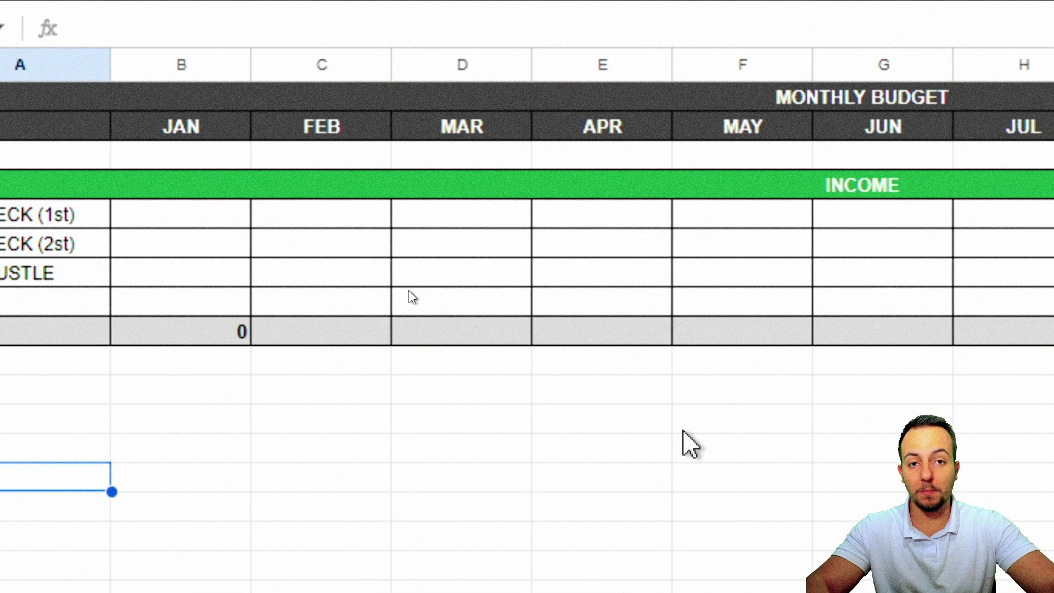
pyautogui.moveTo(211, 223); pyautogui.dragTo(1053, 317)
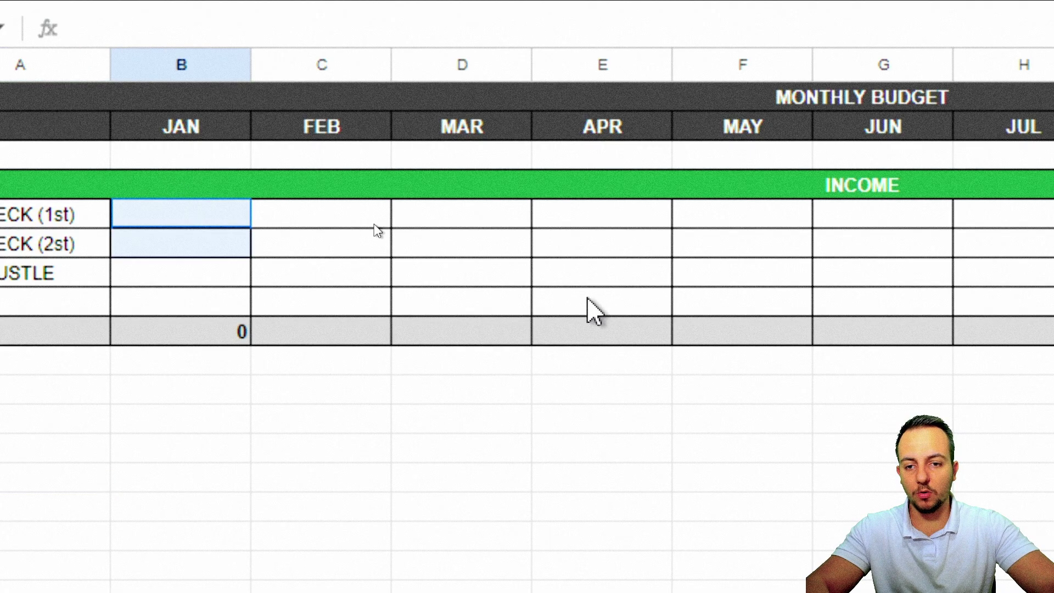
pyautogui.moveTo(926, 329); pyautogui.dragTo(1053, 332)
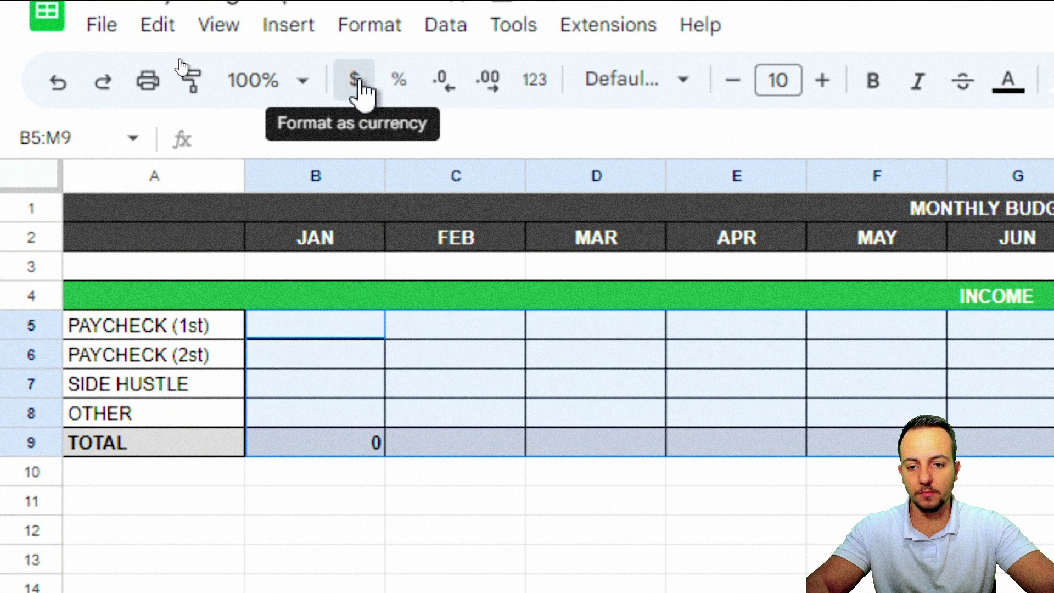
pyautogui.click(356, 82)
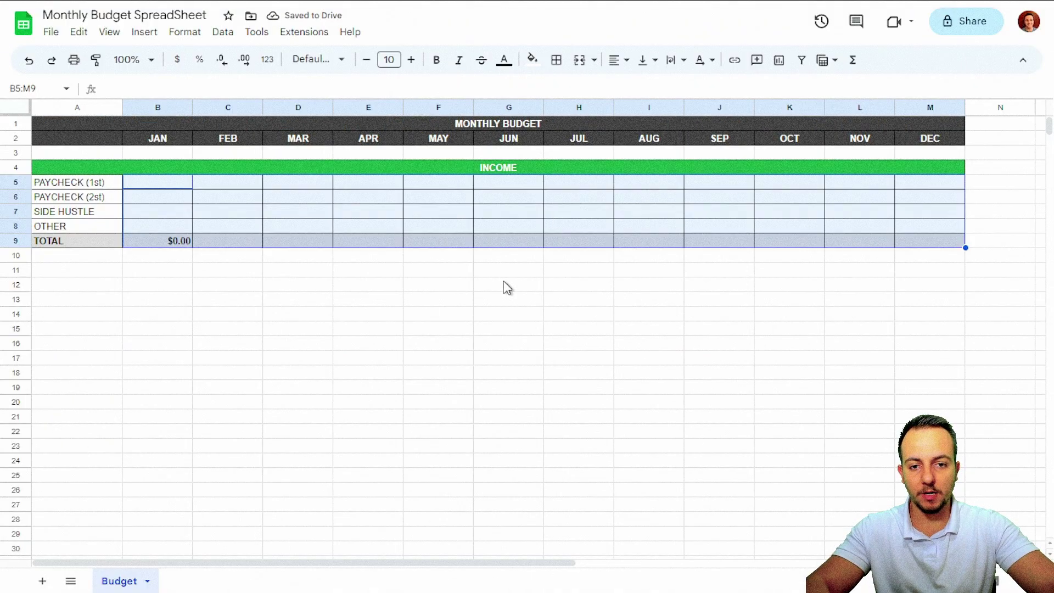
pyautogui.click(1005, 417)
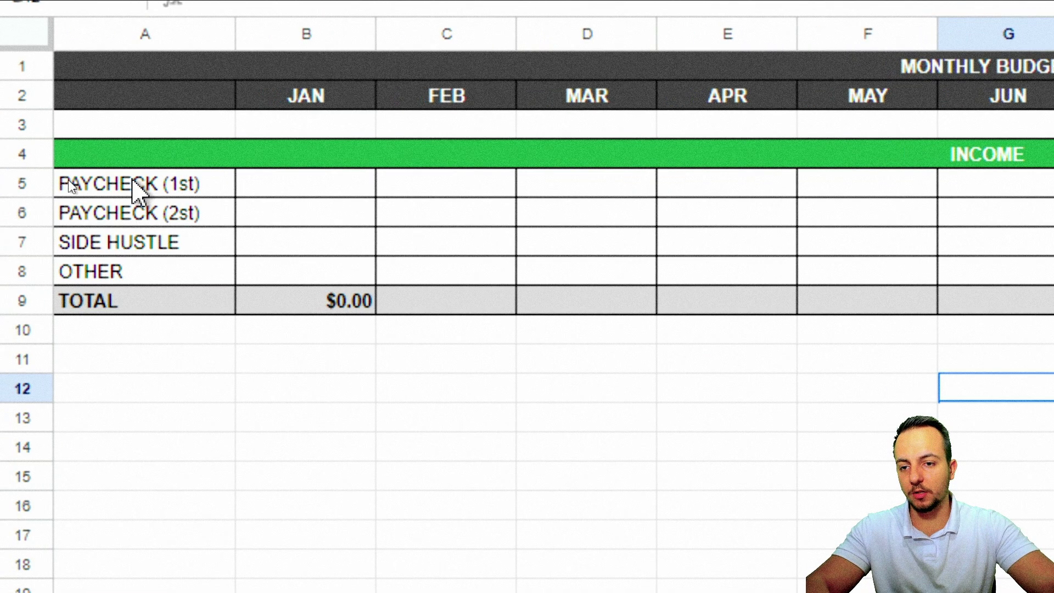
# Enter the JAN income amounts: 1500 for each of the two paychecks, 300 for SIDE HUSTLE and 50 for OTHER
pyautogui.click(136, 183)
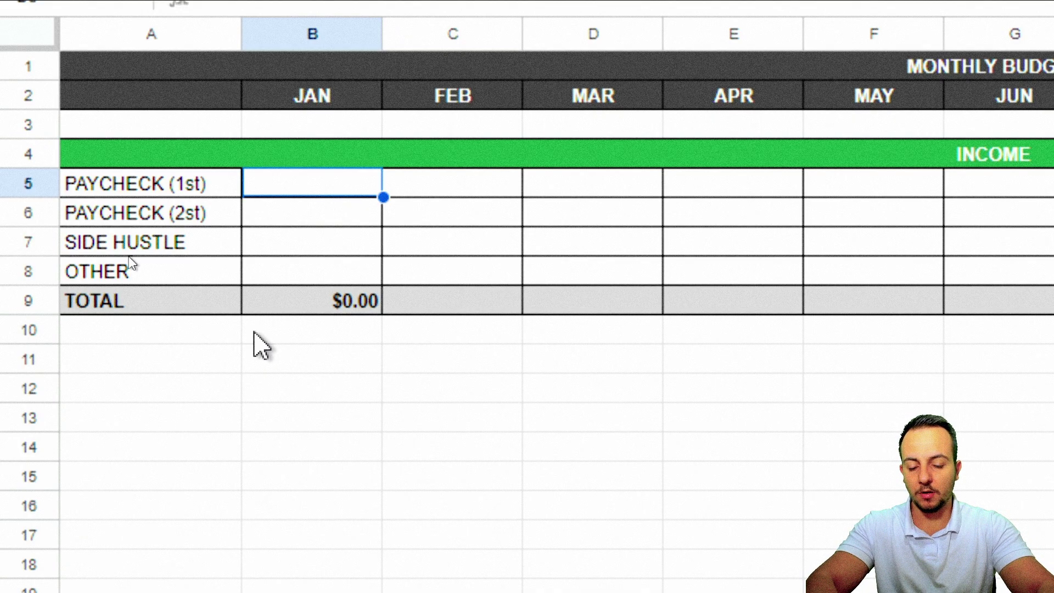
pyautogui.write('1500')
pyautogui.press('Return')
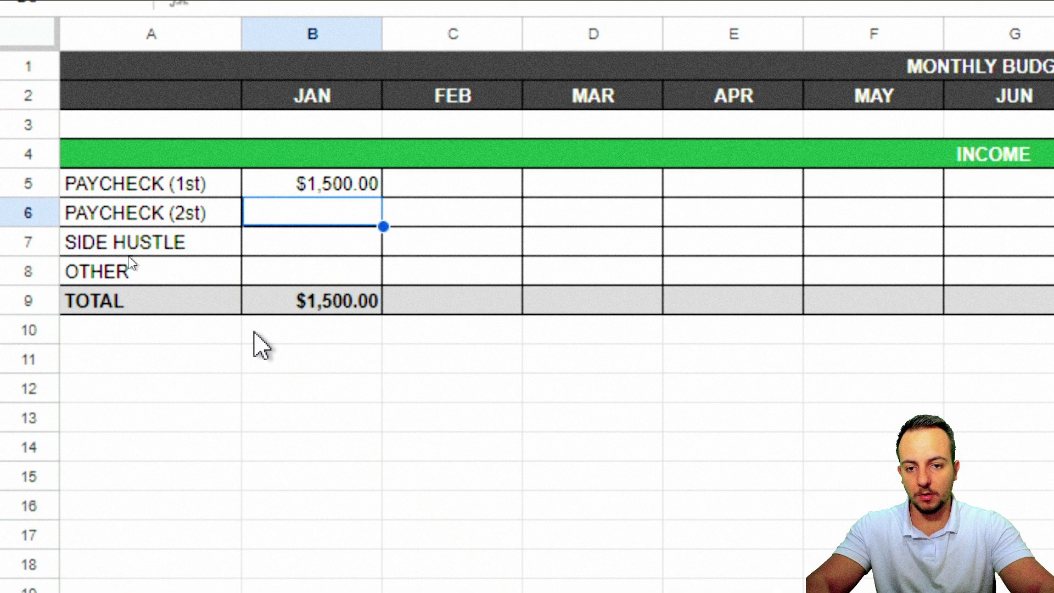
pyautogui.write('1500')
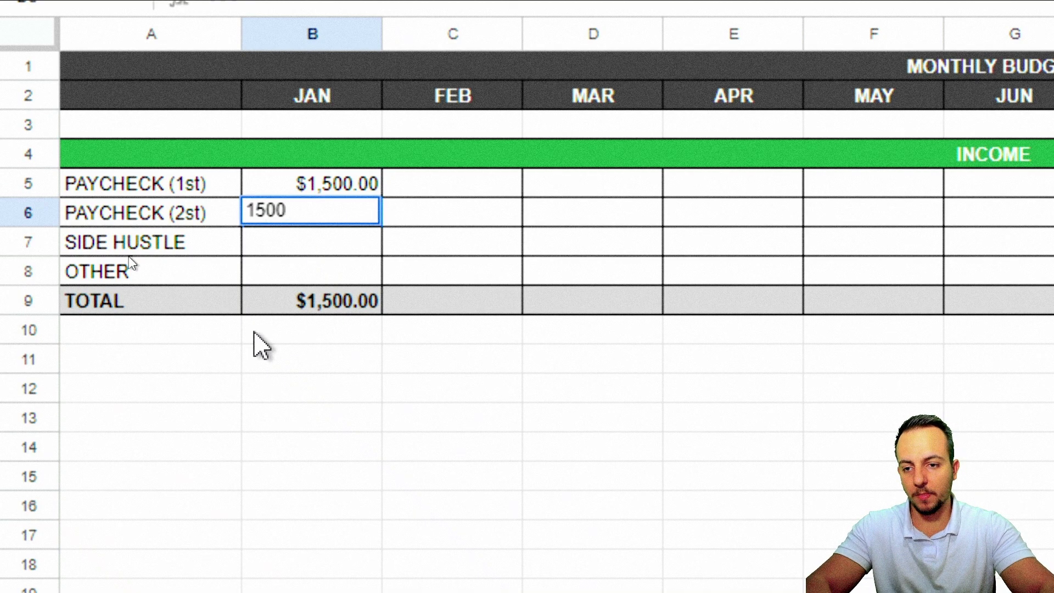
pyautogui.press('Return')
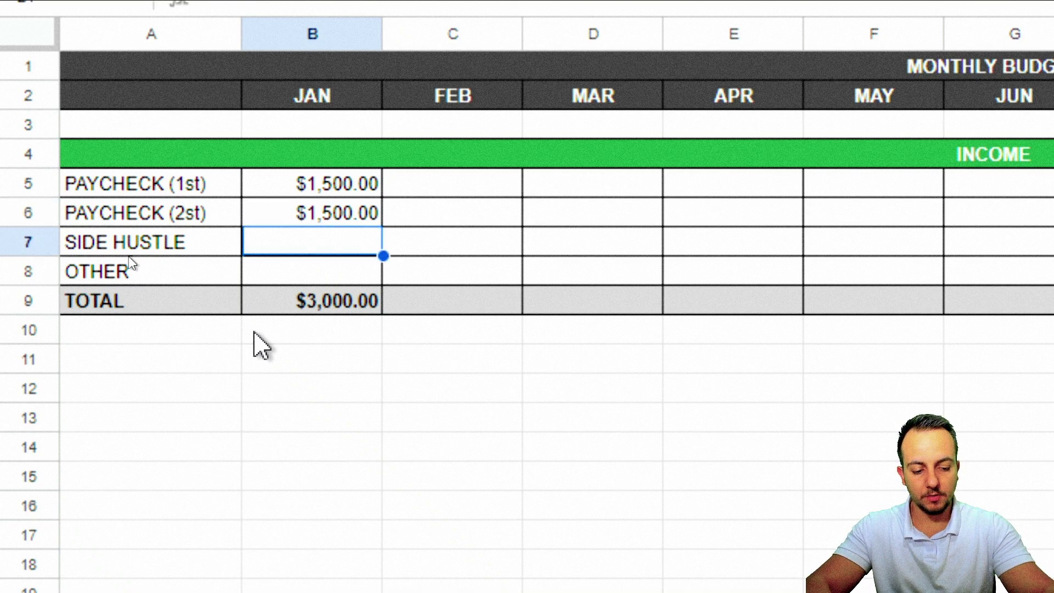
pyautogui.write('300')
pyautogui.press('Return')
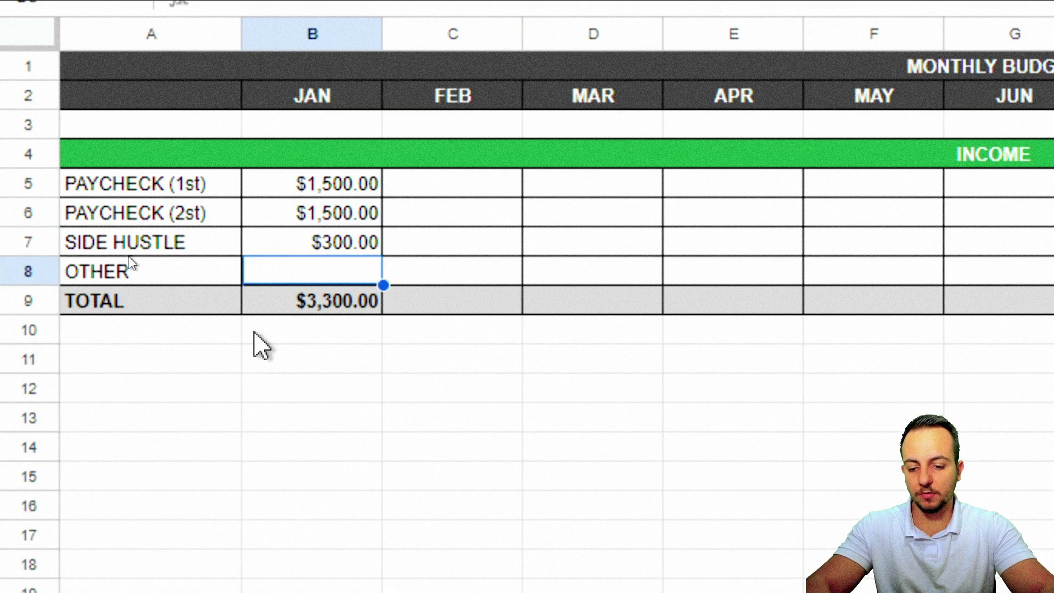
pyautogui.write('50')
pyautogui.press('Return')
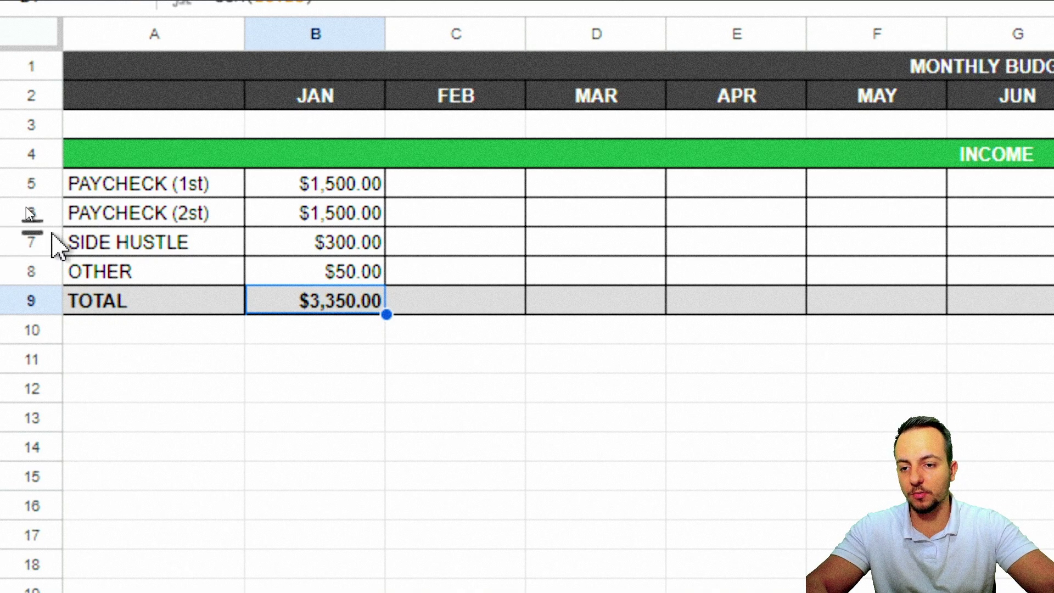
# Insert one row above SIDE HUSTLE and fill it with the label PAYCHECK (3rd) and a JAN amount of 1000
pyautogui.click(34, 236)
pyautogui.rightClick(34, 236)
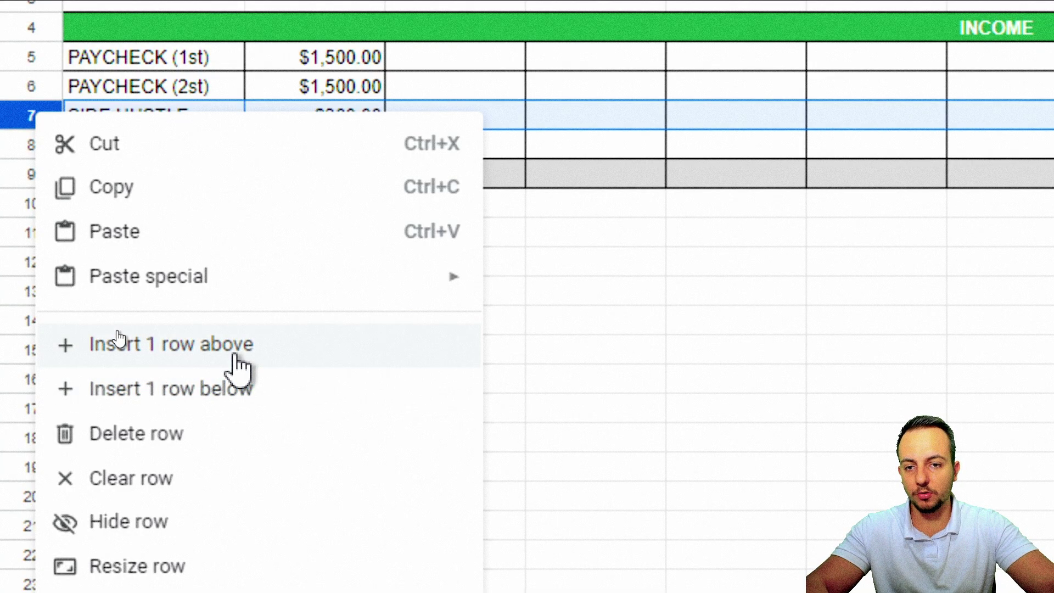
pyautogui.click(198, 349)
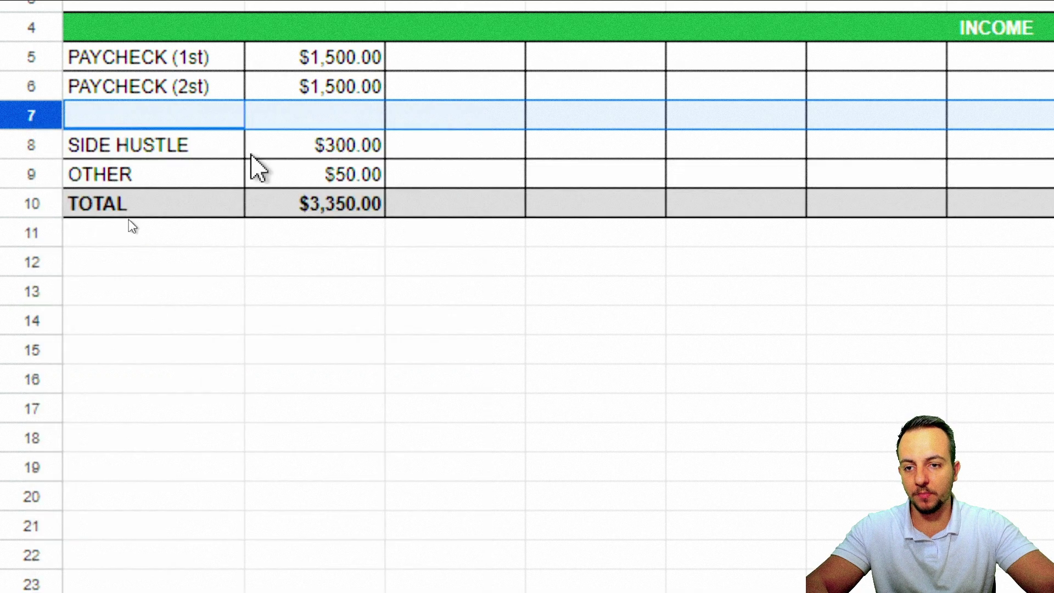
pyautogui.click(135, 118)
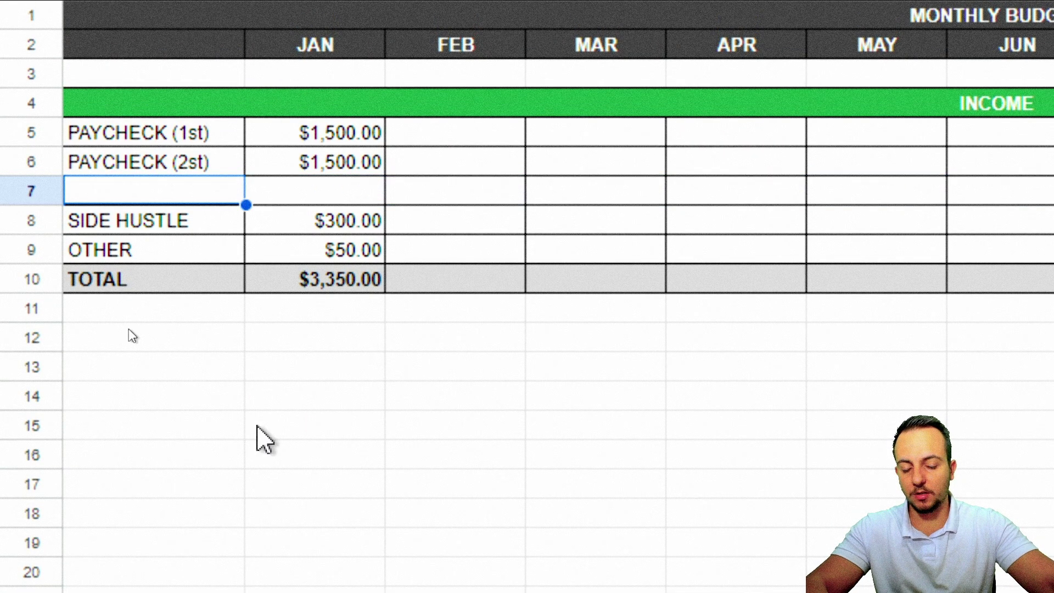
pyautogui.write('PAYCHE')
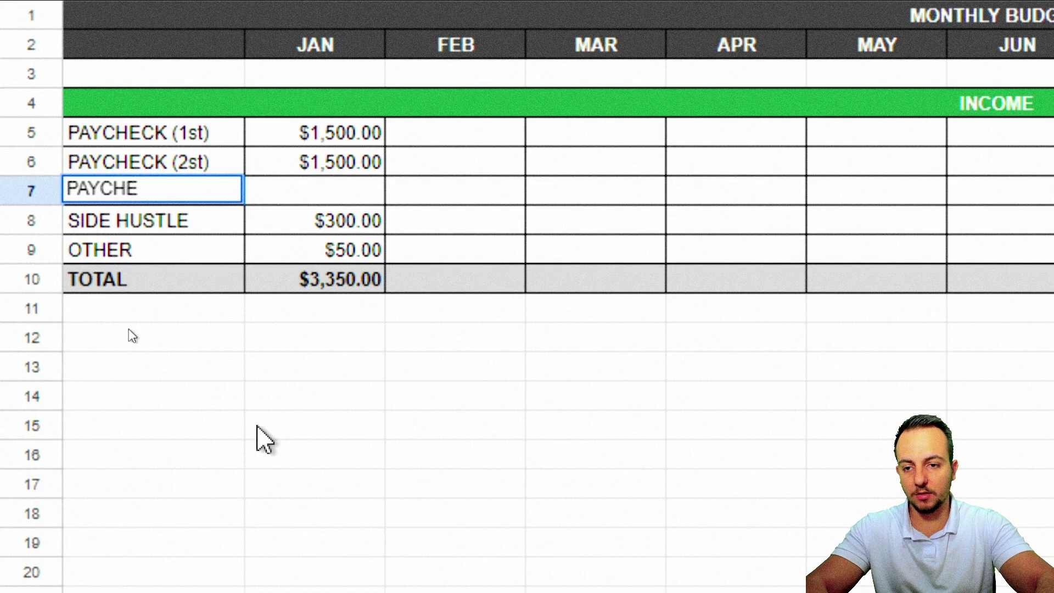
pyautogui.write('CK (3rd)')
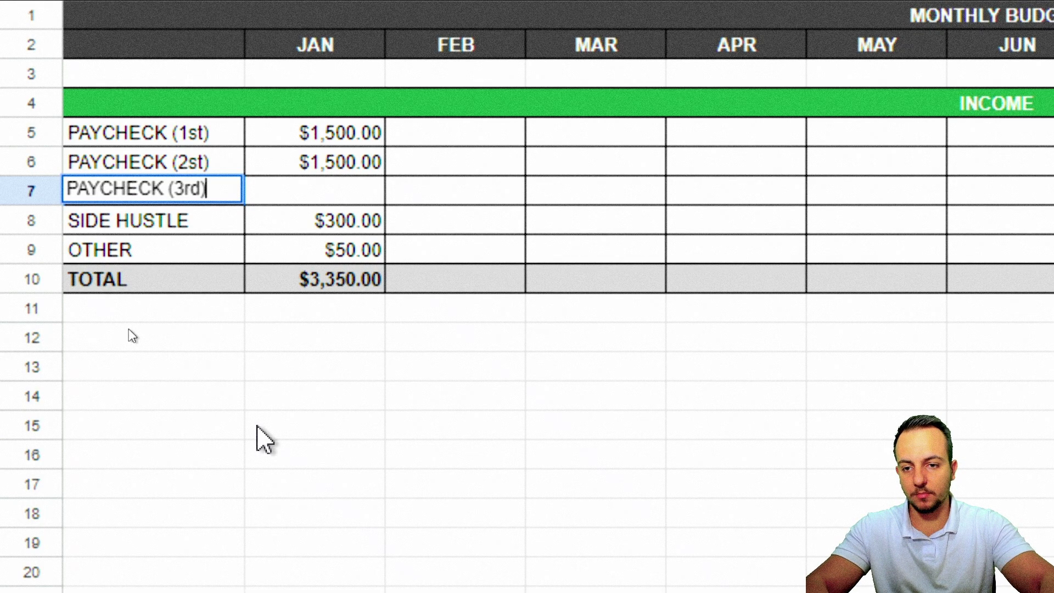
pyautogui.press('Tab')
pyautogui.write('1000')
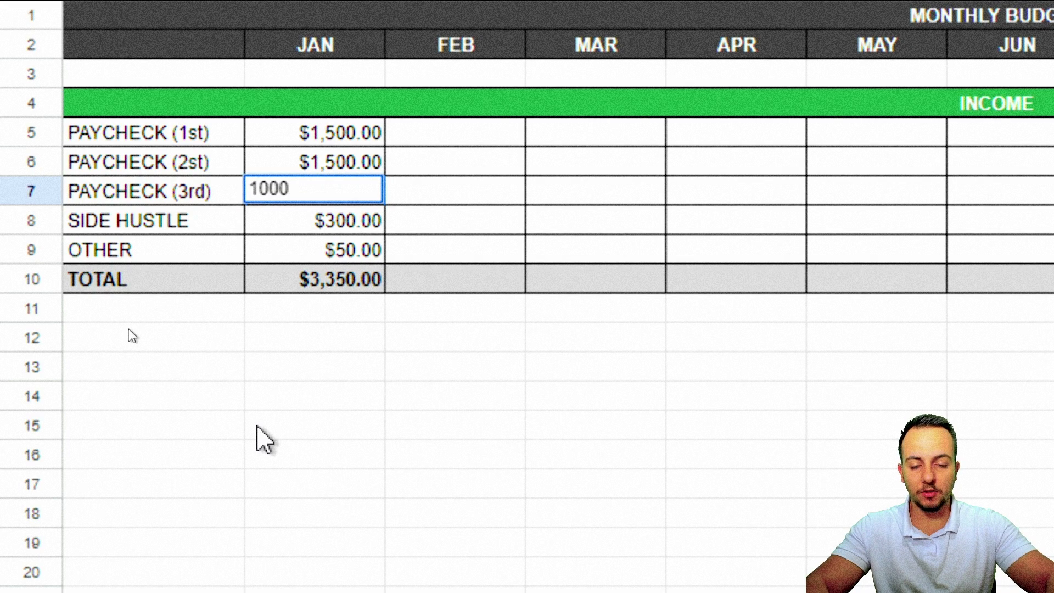
pyautogui.press('Return')
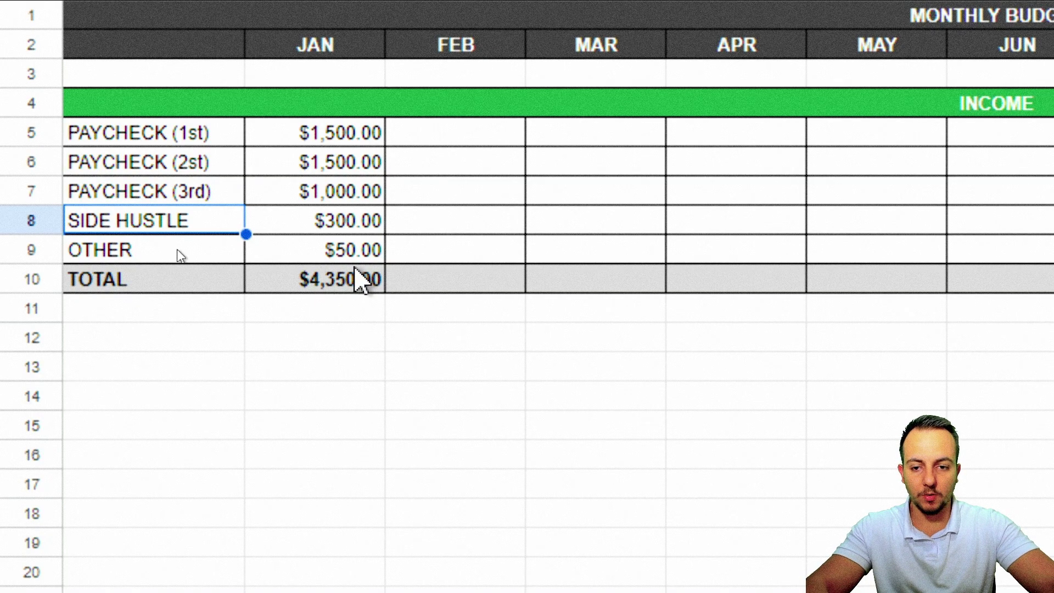
# Check the range summed by the JAN total formula in B10
pyautogui.doubleClick(354, 259)
pyautogui.press('Return')
pyautogui.doubleClick(361, 286)
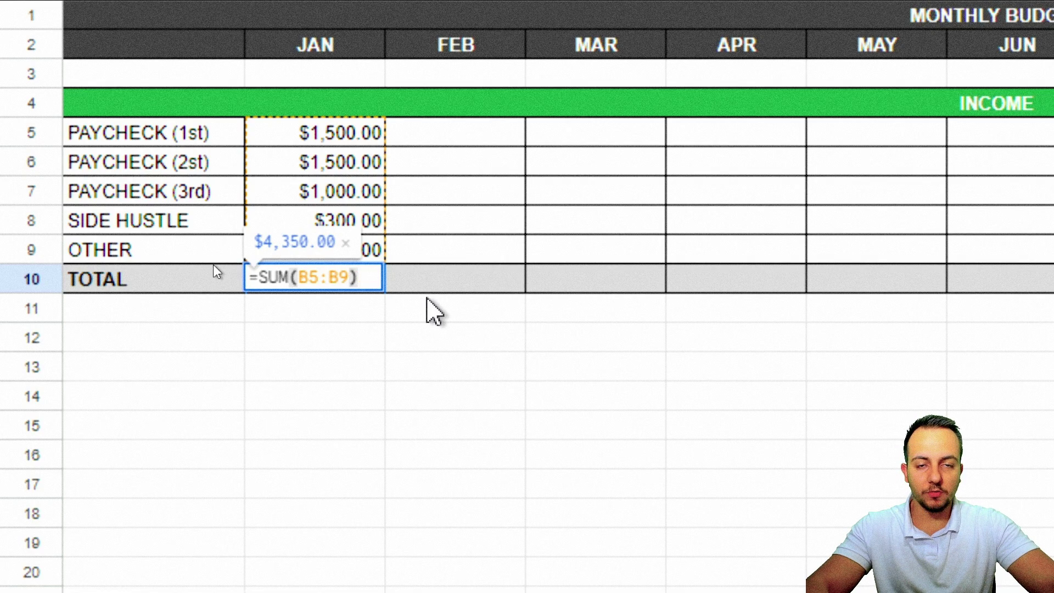
pyautogui.press('Escape')
# Delete the PAYCHECK (3rd) row from the income list
pyautogui.click(22, 191)
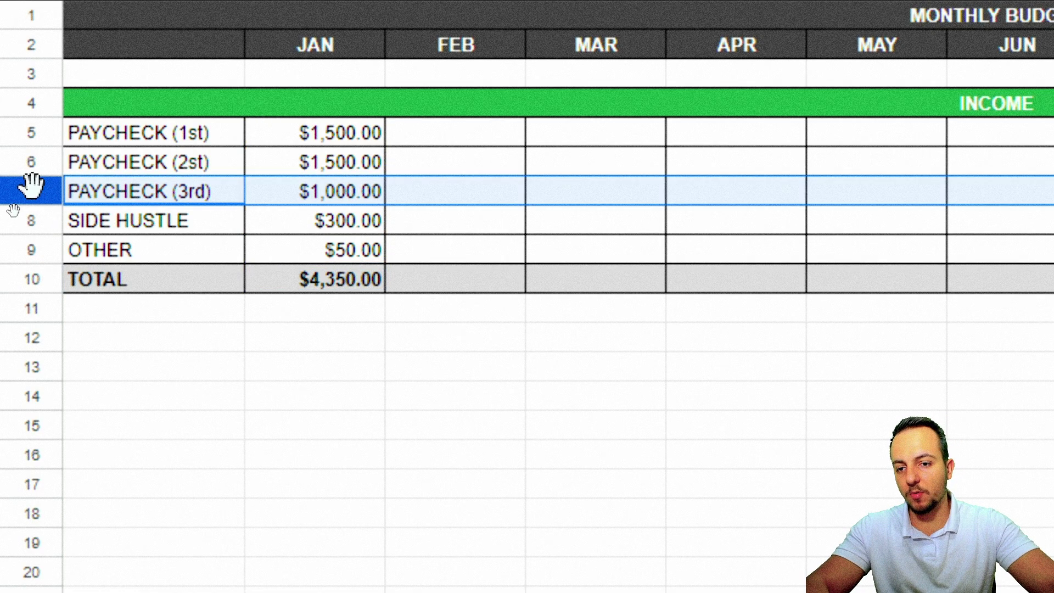
pyautogui.rightClick(26, 190)
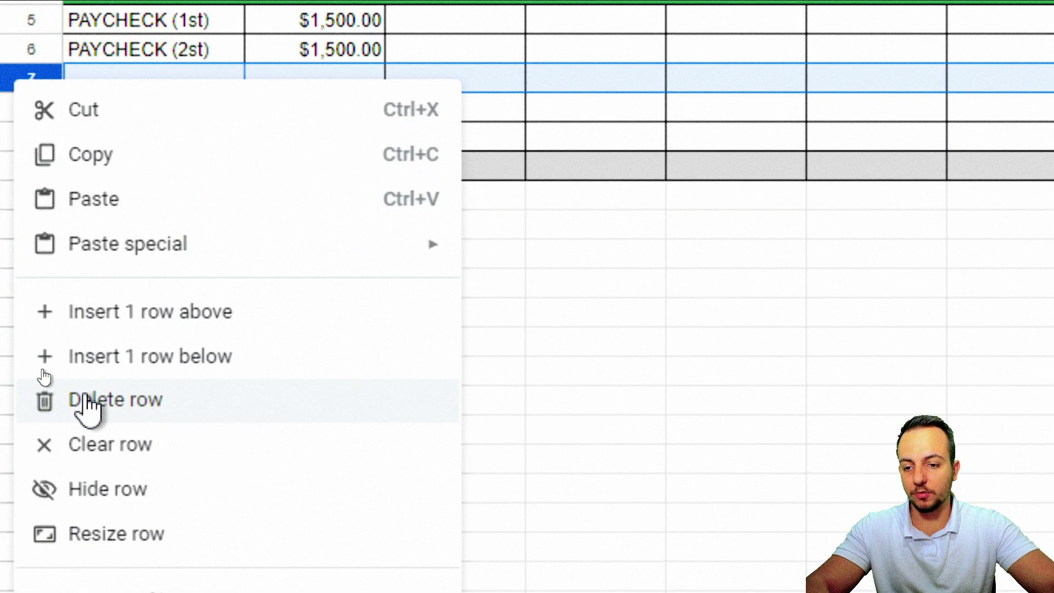
pyautogui.click(121, 400)
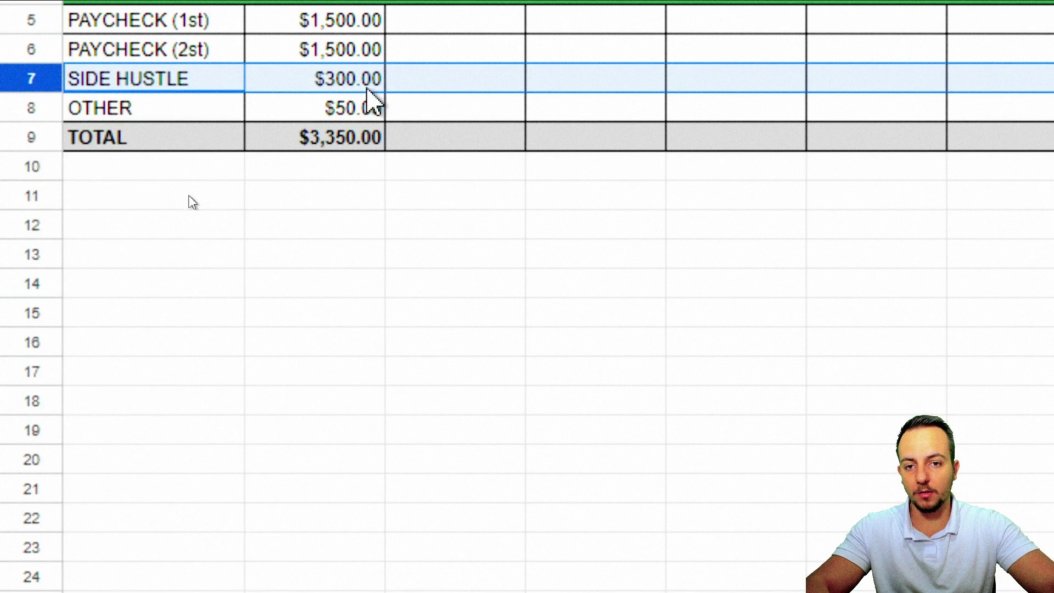
# Enter the section heading EXPENSES in cell A11, leaving one blank row below the income total
pyautogui.click(134, 203)
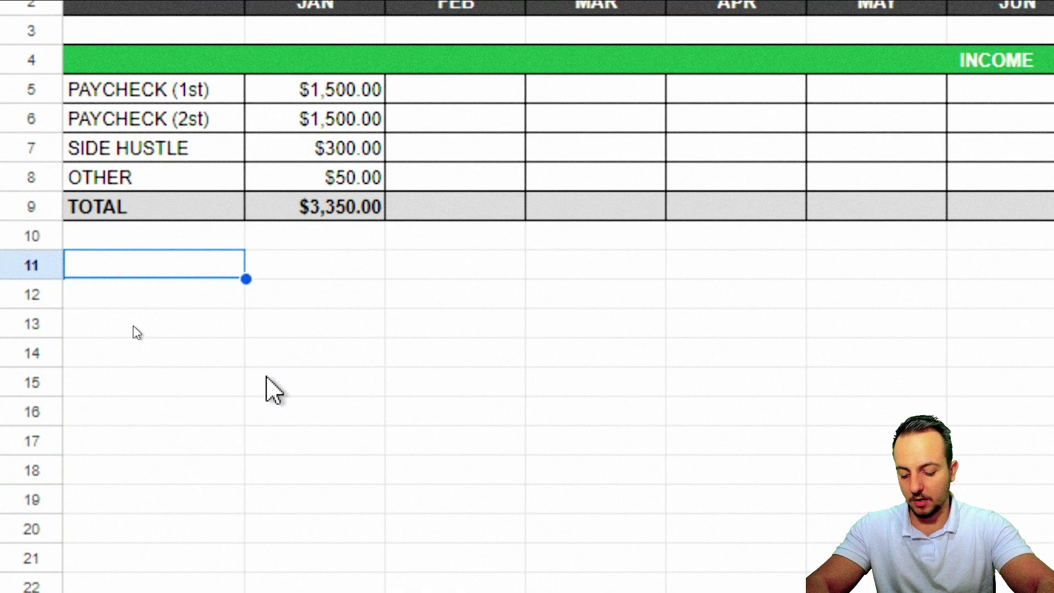
pyautogui.write('EXPENSES')
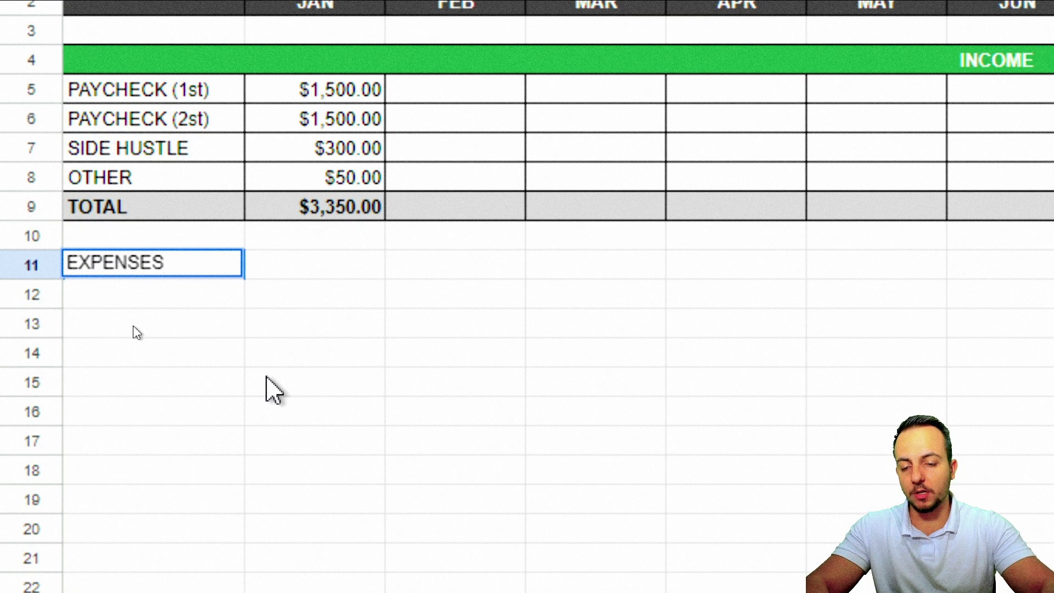
pyautogui.press('Return')
pyautogui.press('Up')
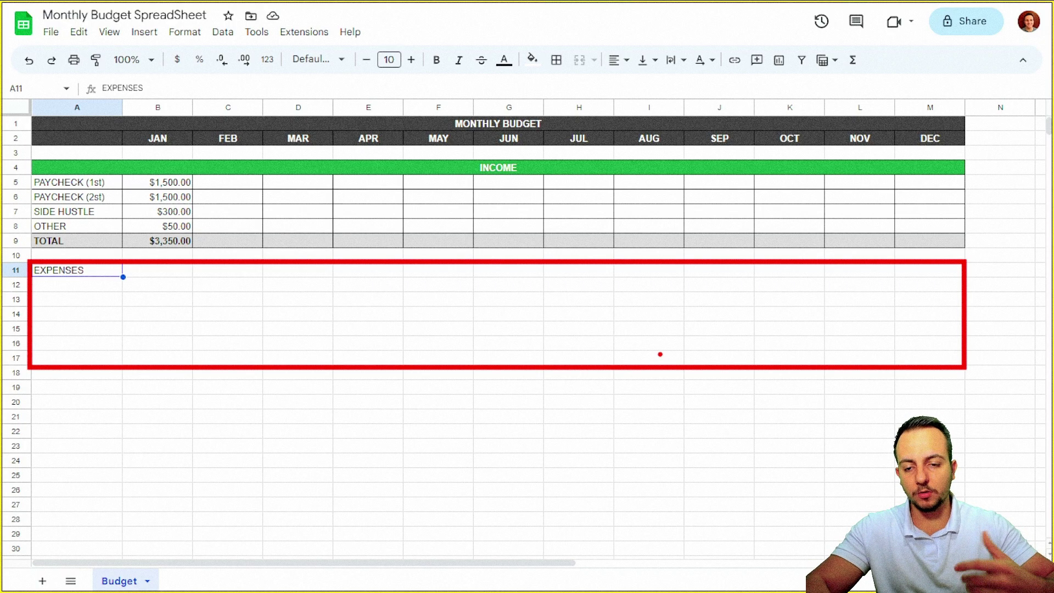
pyautogui.moveTo(30, 382); pyautogui.dragTo(968, 489)
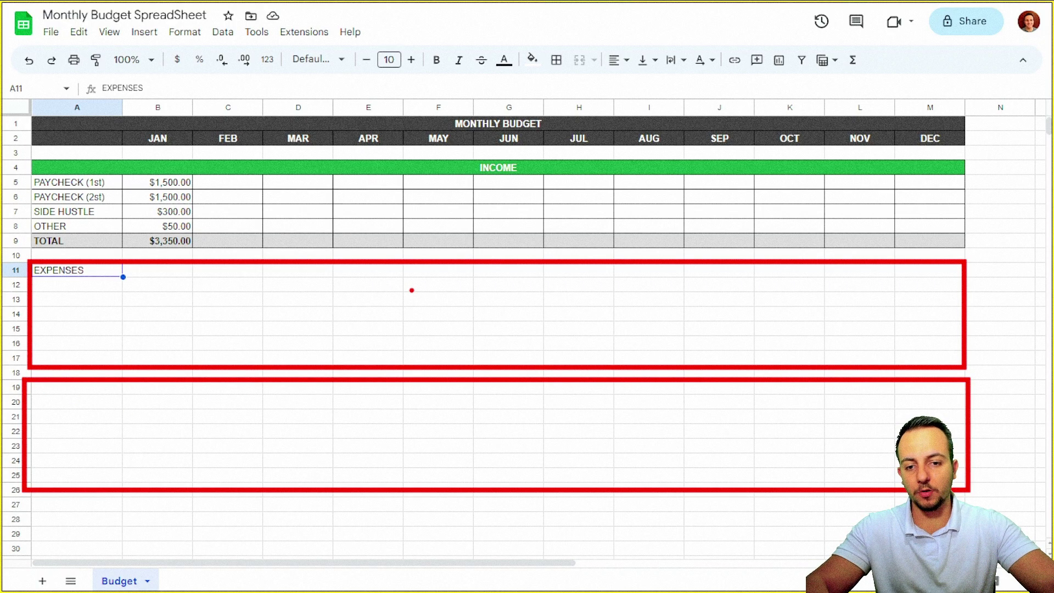
pyautogui.moveTo(412, 291); pyautogui.dragTo(412, 311)
pyautogui.moveTo(411, 282)
pyautogui.mouseDown()
pyautogui.moveTo(437, 281)
pyautogui.moveTo(438, 297)
pyautogui.moveTo(473, 309)
pyautogui.moveTo(483, 295)
pyautogui.mouseUp()
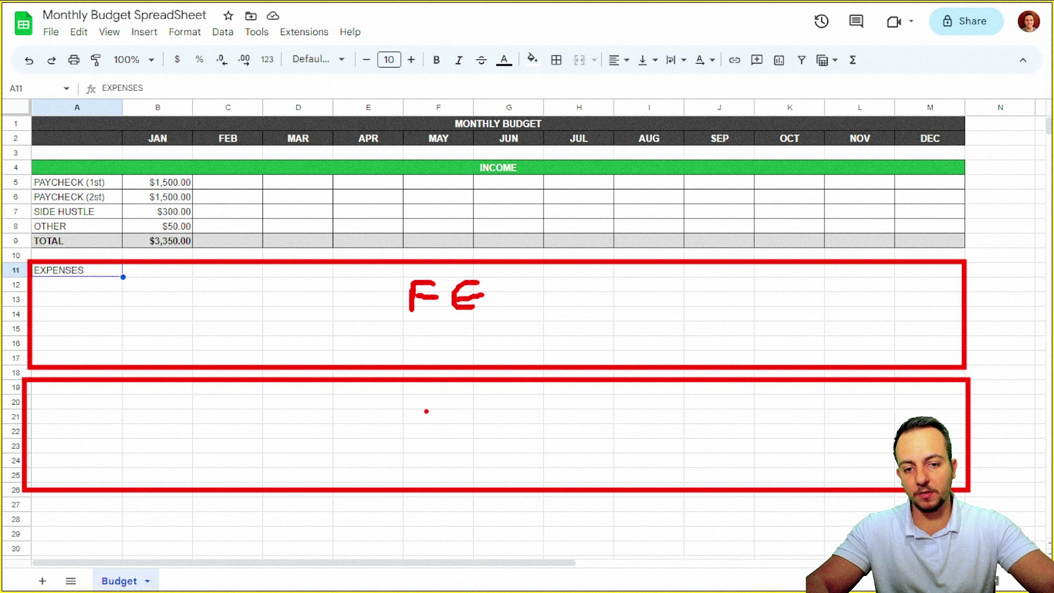
pyautogui.moveTo(401, 432); pyautogui.dragTo(439, 410)
pyautogui.moveTo(473, 428)
pyautogui.mouseDown()
pyautogui.moveTo(447, 439)
pyautogui.moveTo(465, 449)
pyautogui.mouseUp()
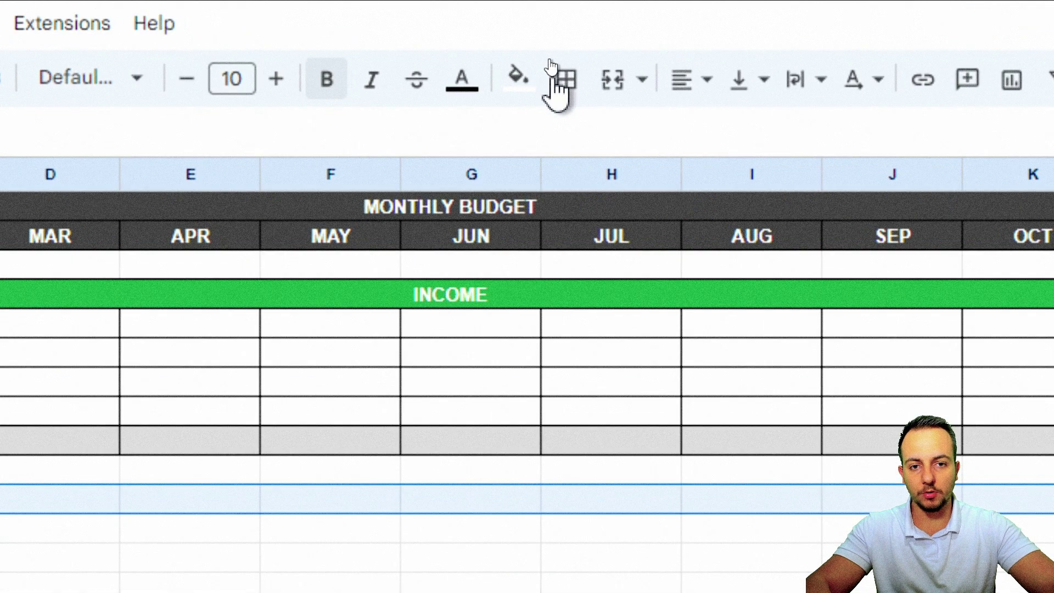
# Merge A11:M11 and center the EXPENSES heading horizontally and vertically
pyautogui.click(614, 80)
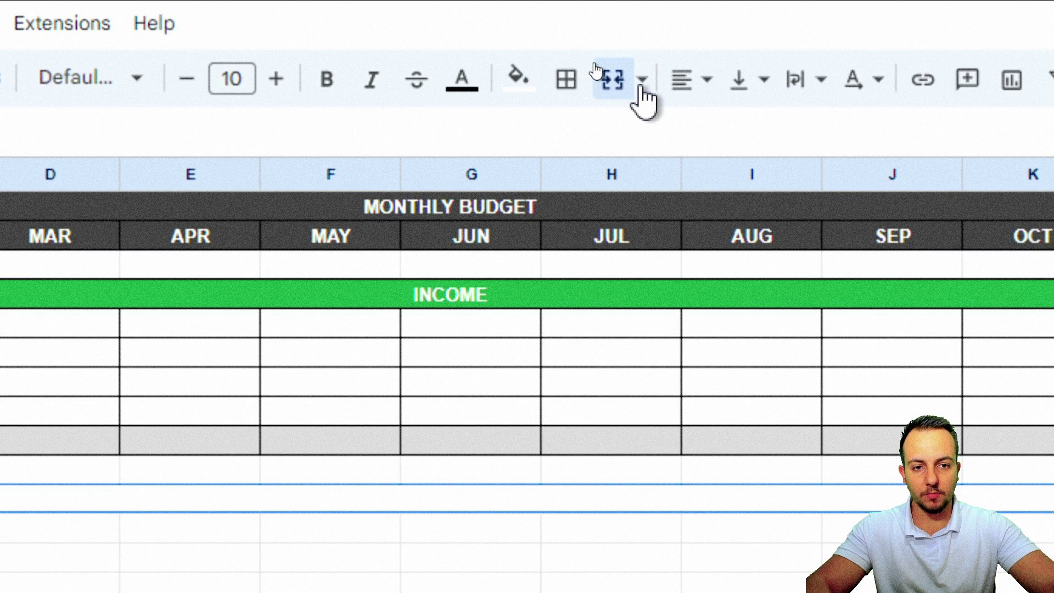
pyautogui.click(691, 81)
pyautogui.click(737, 130)
pyautogui.click(741, 80)
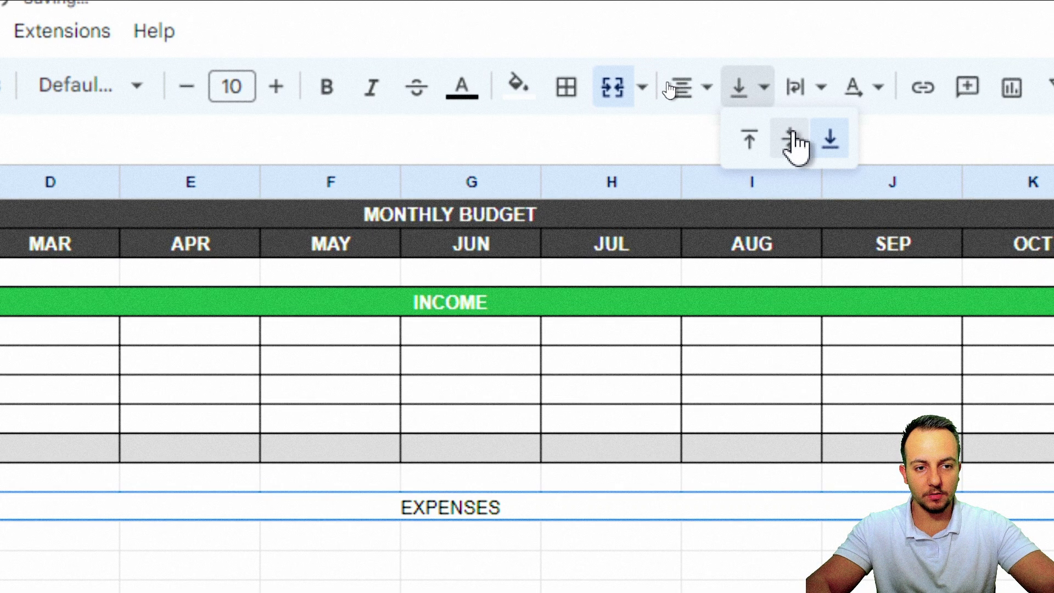
pyautogui.click(791, 144)
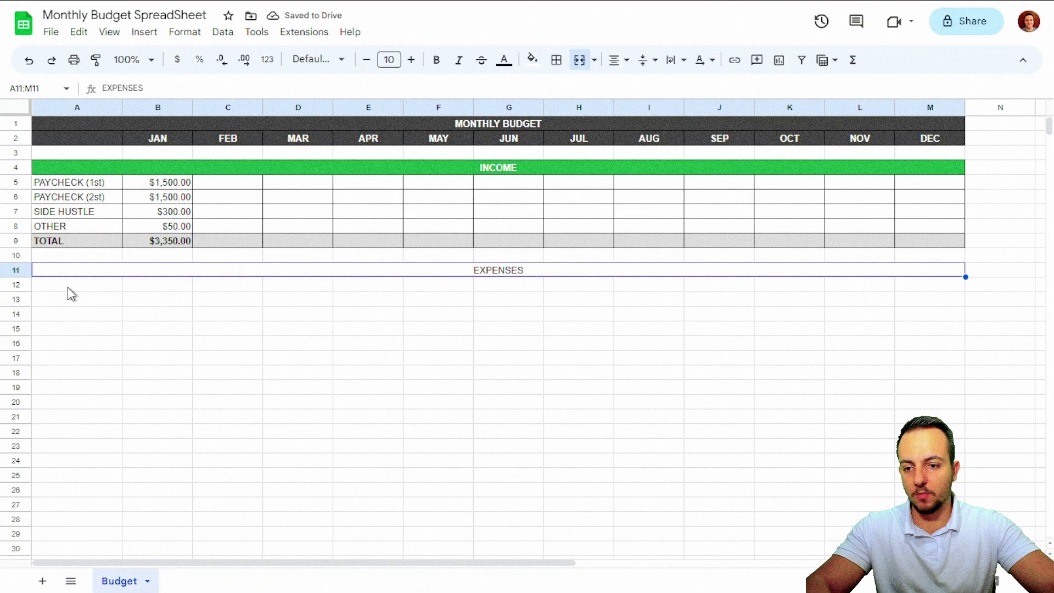
pyautogui.click(49, 285)
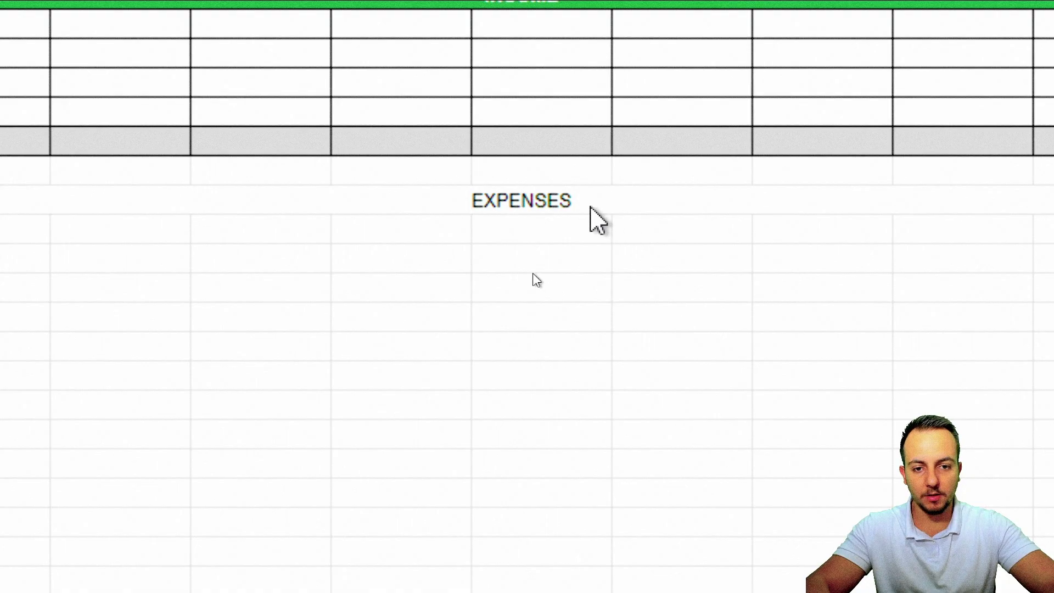
# Change the heading in merged row 11 to FIXED EXPENSES
pyautogui.doubleClick(585, 206)
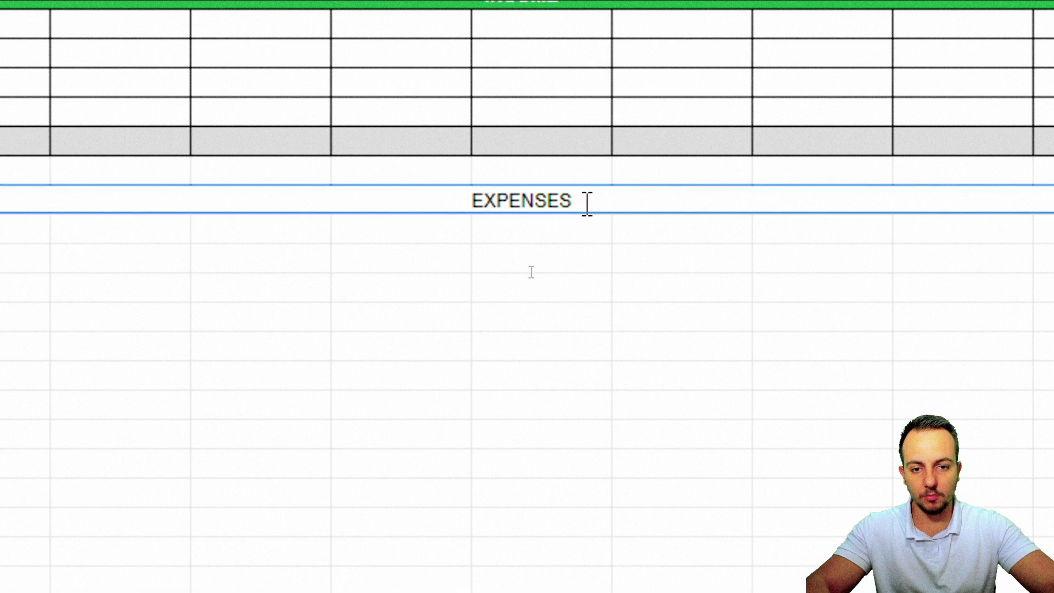
pyautogui.click(475, 198)
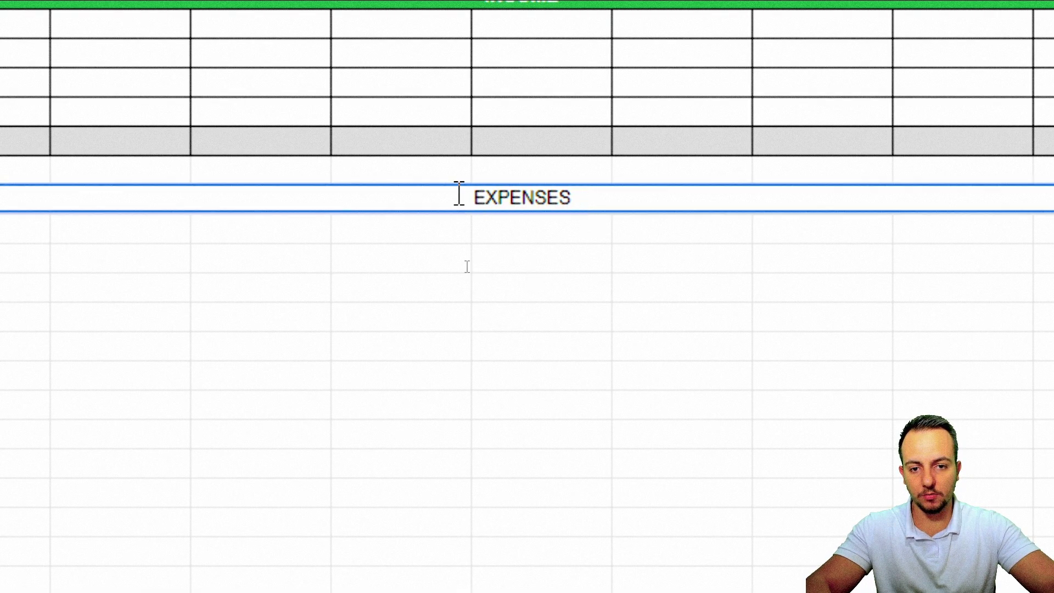
pyautogui.write('FIXED')
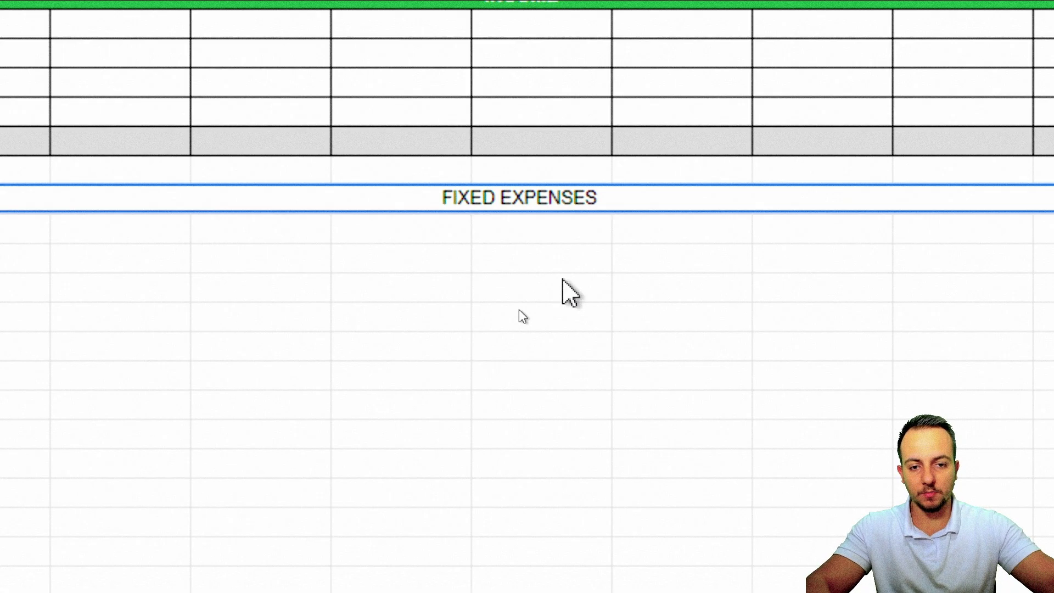
pyautogui.press('Return')
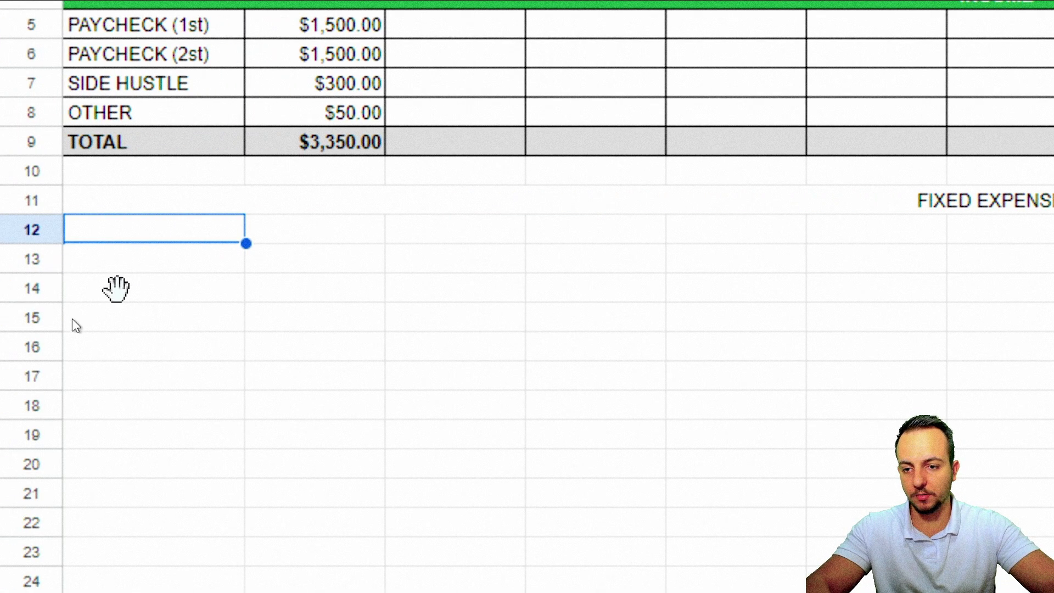
# List RENT, CAR PAYMENT, RENTER INSURANCE, GYM, OTHER and TOTAL in cells A12 to A17 under the FIXED EXPENSES heading
pyautogui.write('RENT')
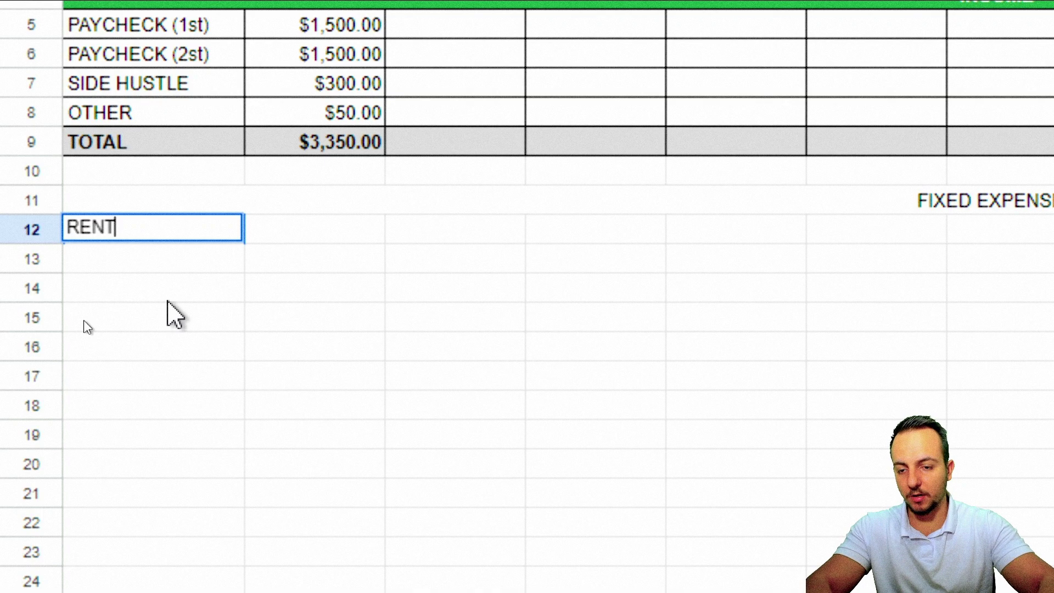
pyautogui.press('Return')
pyautogui.write('CAR PAYMENT')
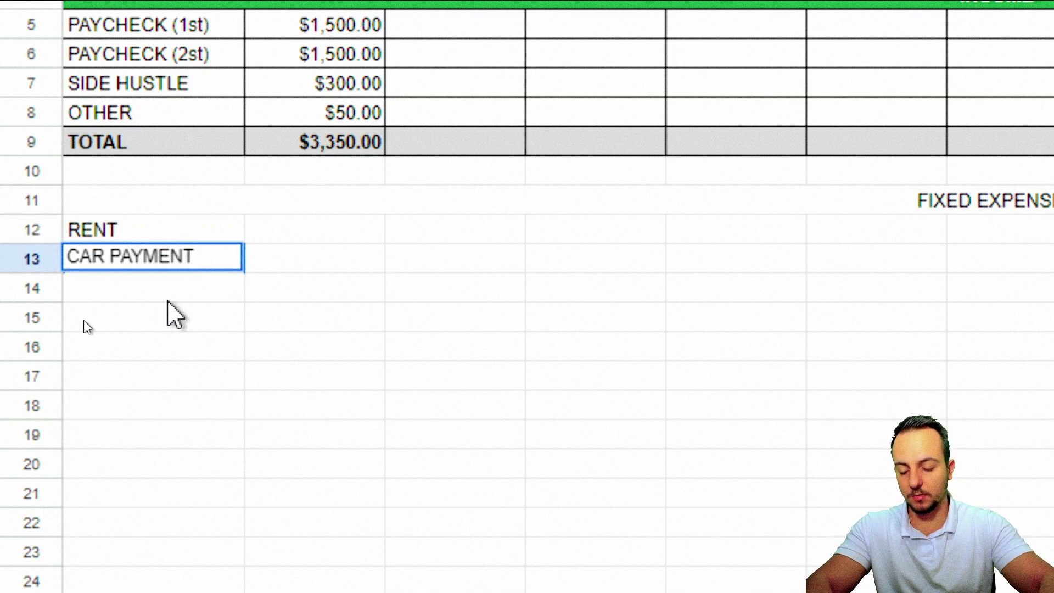
pyautogui.press('Return')
pyautogui.write('RENTER INSURANCE')
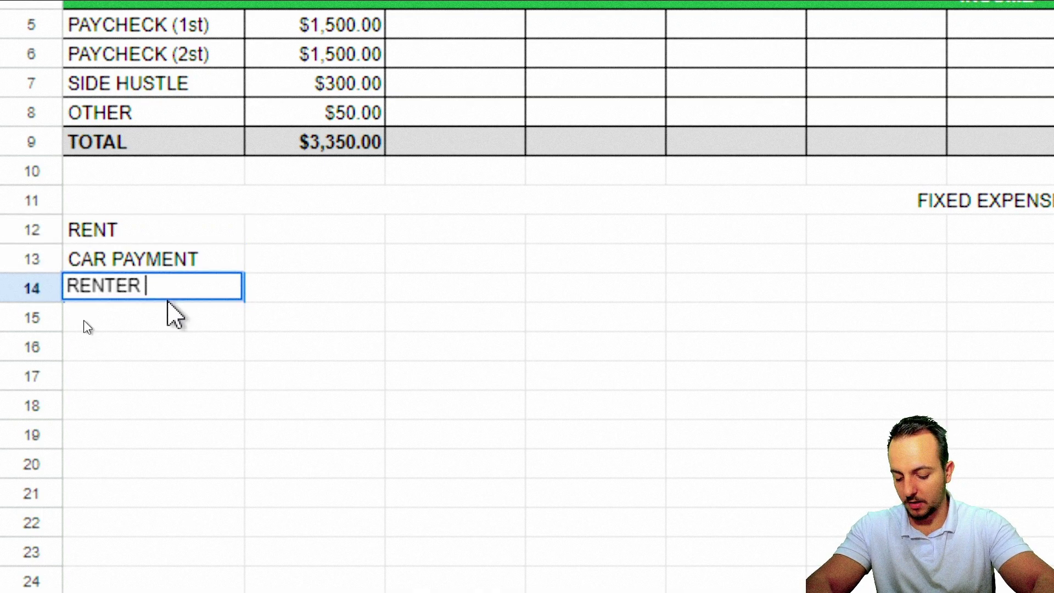
pyautogui.press('Return')
pyautogui.write('GYM')
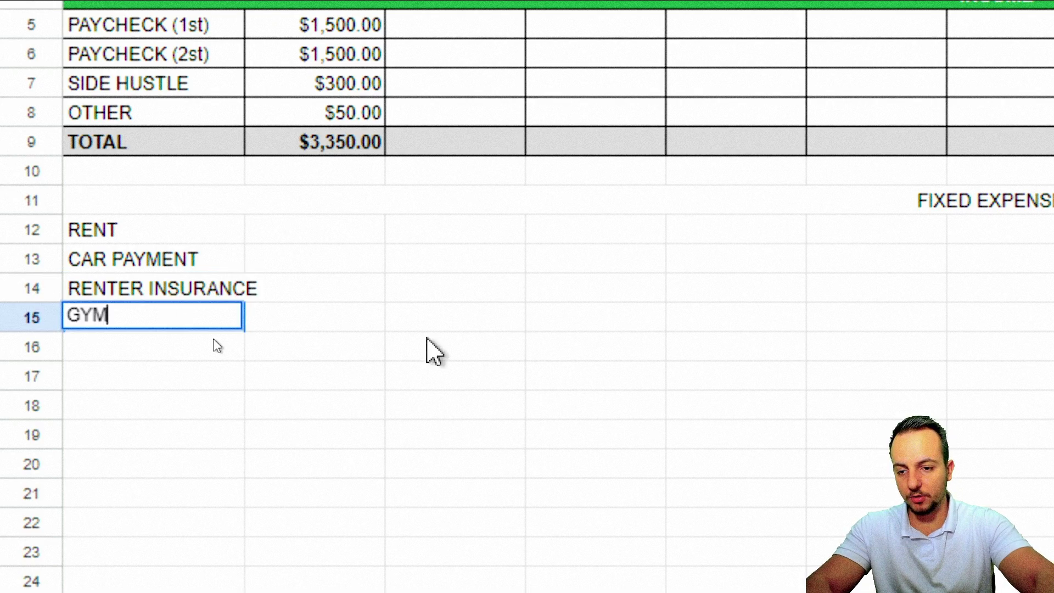
pyautogui.press('Return')
pyautogui.write('OTHER')
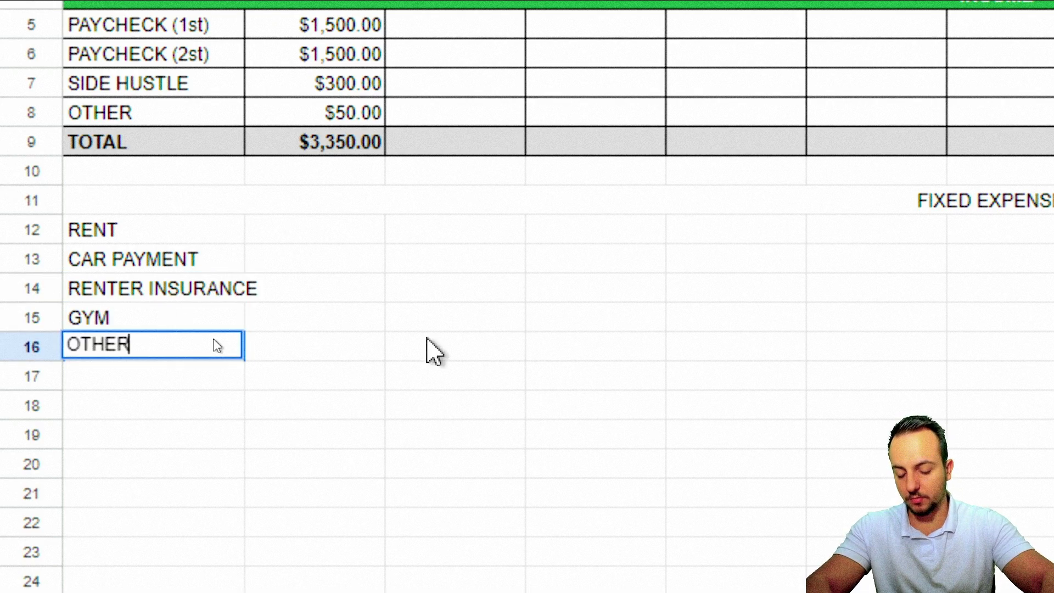
pyautogui.press('Return')
pyautogui.write('TOTAL')
pyautogui.press('Return')
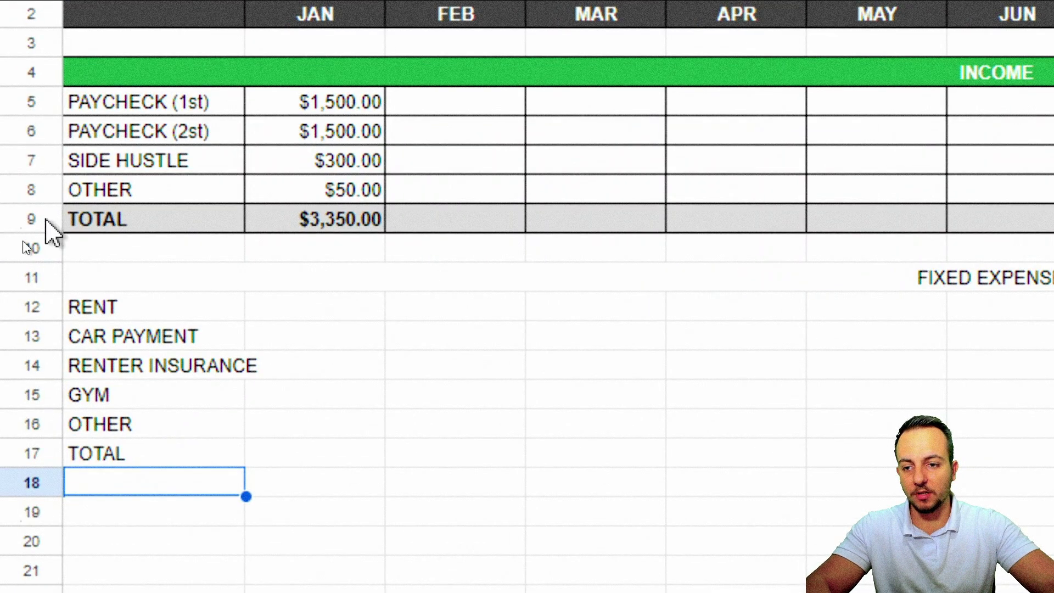
# Copy the whole income TOTAL row 9 and paste it over row 17, the fixed expenses TOTAL row
pyautogui.click(38, 219)
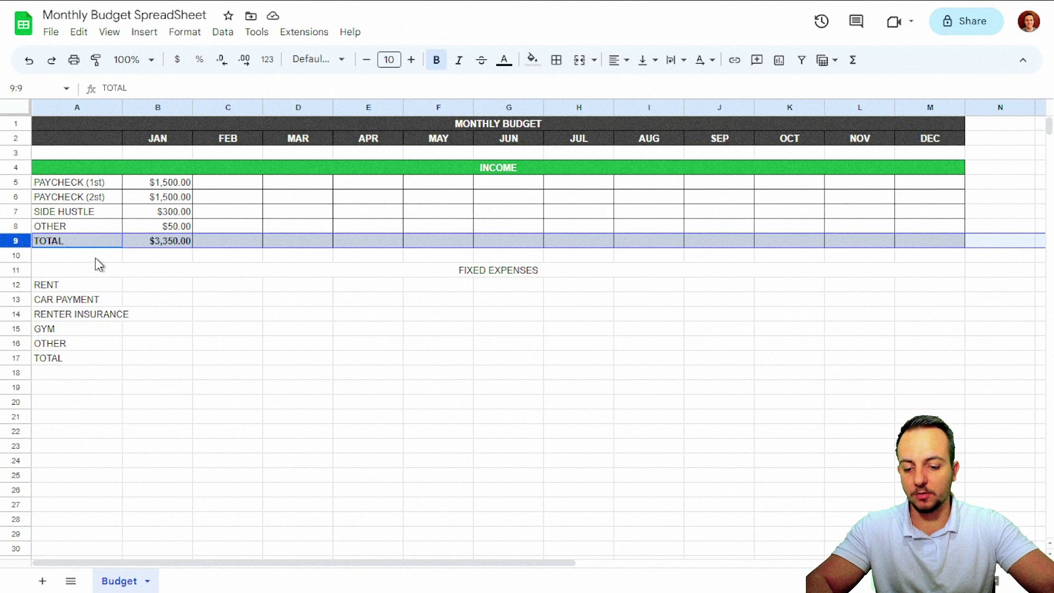
pyautogui.hotkey('ctrl', 'c')
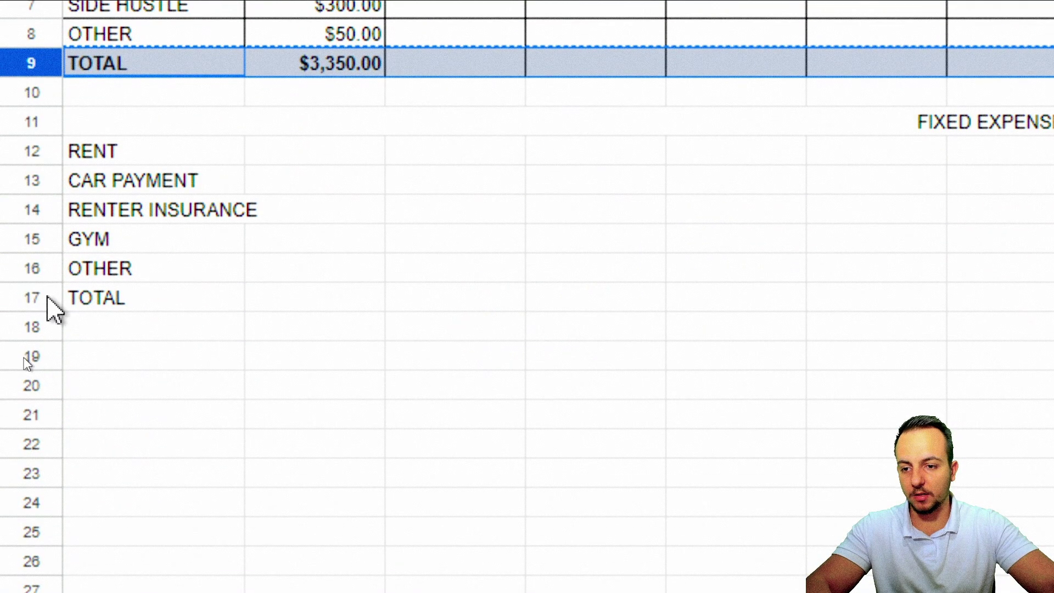
pyautogui.click(34, 295)
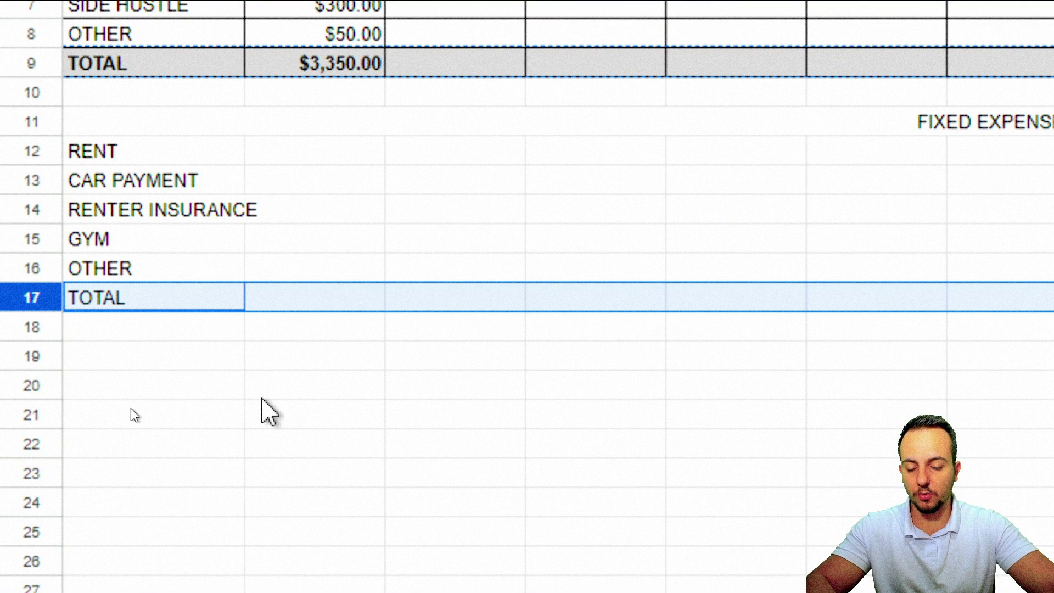
pyautogui.hotkey('ctrl', 'v')
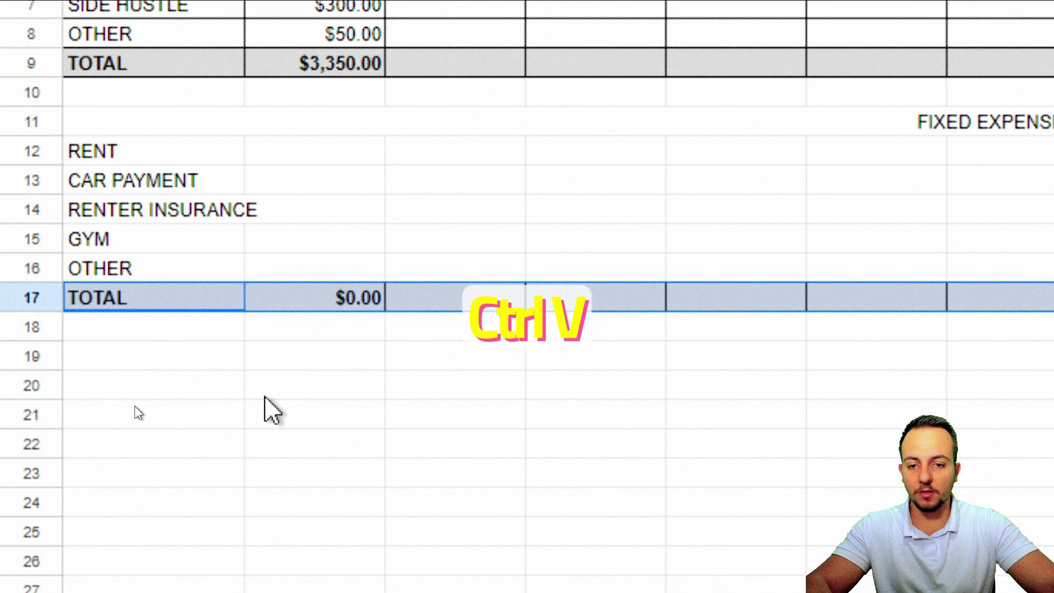
pyautogui.click(297, 336)
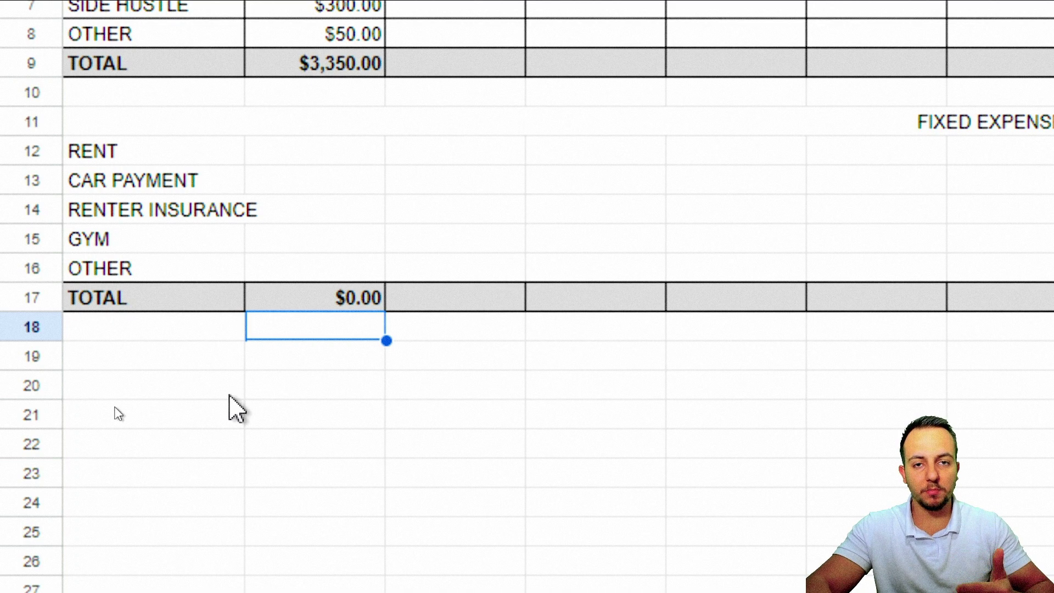
# Correct the JAN fixed expenses total in B17 to =SUM(B12:B16) so that the RENT row is included
pyautogui.click(325, 299)
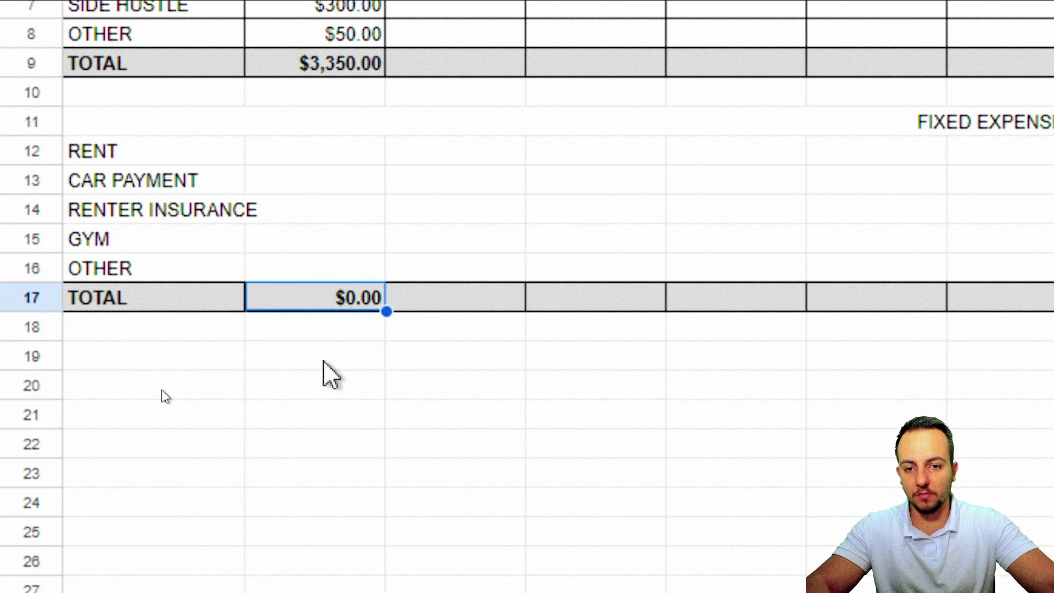
pyautogui.press('Return')
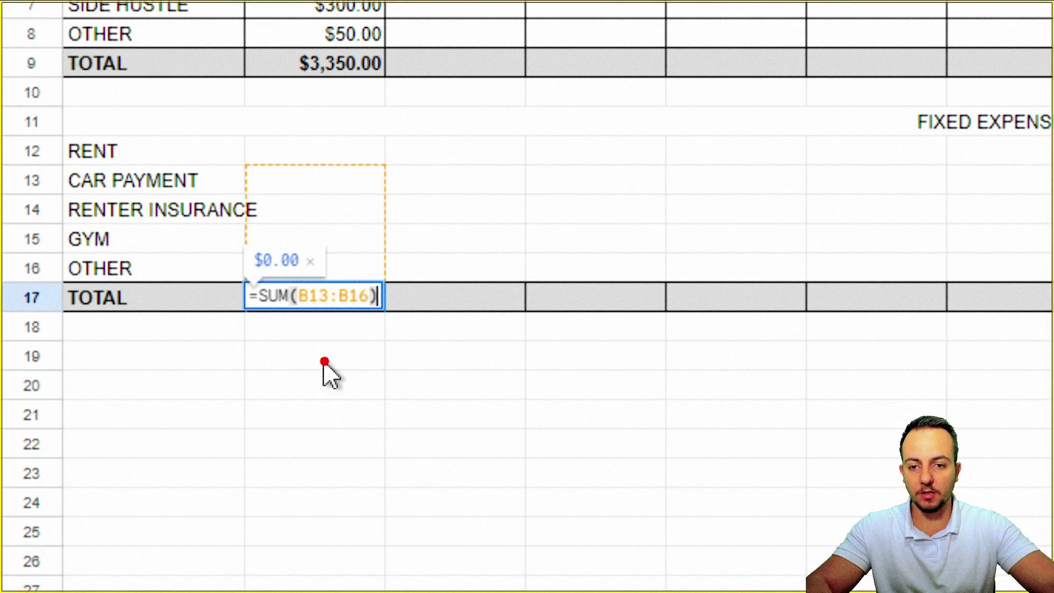
pyautogui.moveTo(361, 324); pyautogui.dragTo(420, 412)
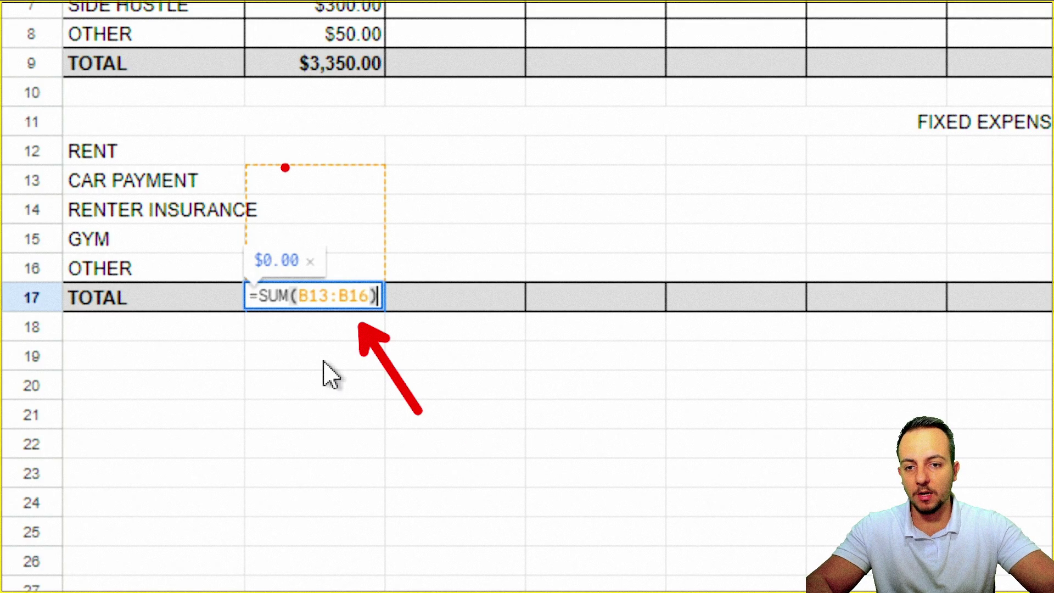
pyautogui.moveTo(240, 132)
pyautogui.mouseDown()
pyautogui.moveTo(355, 207)
pyautogui.moveTo(394, 280)
pyautogui.mouseUp()
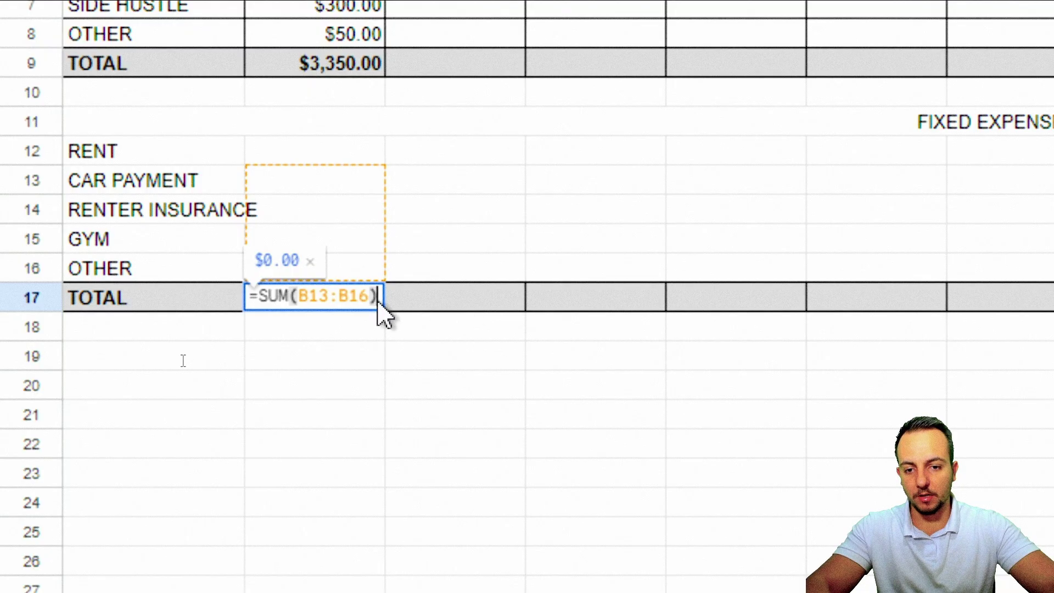
pyautogui.click(354, 296)
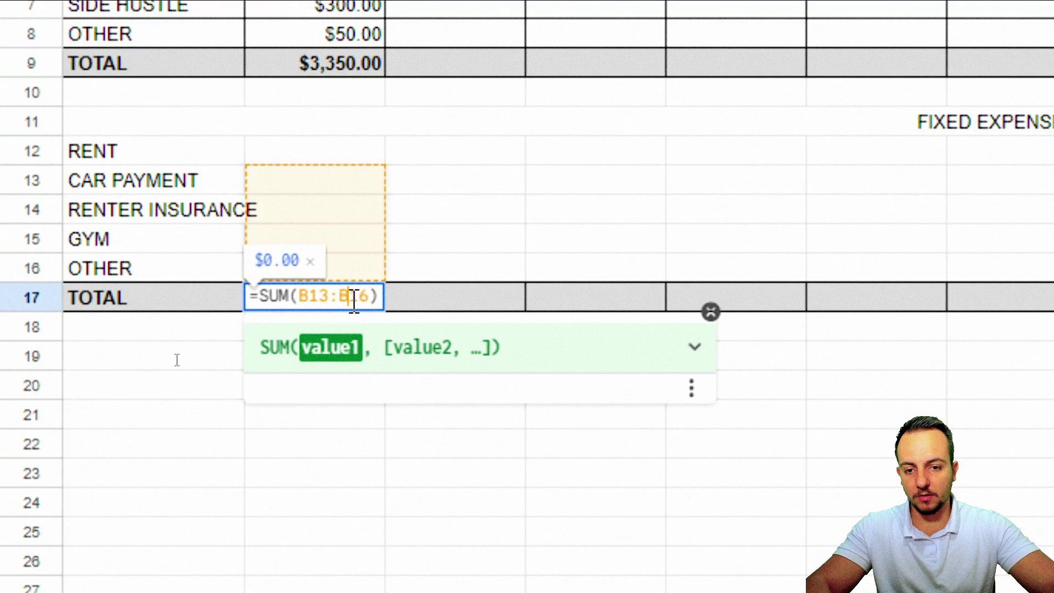
pyautogui.click(311, 296)
pyautogui.moveTo(311, 297); pyautogui.dragTo(337, 296)
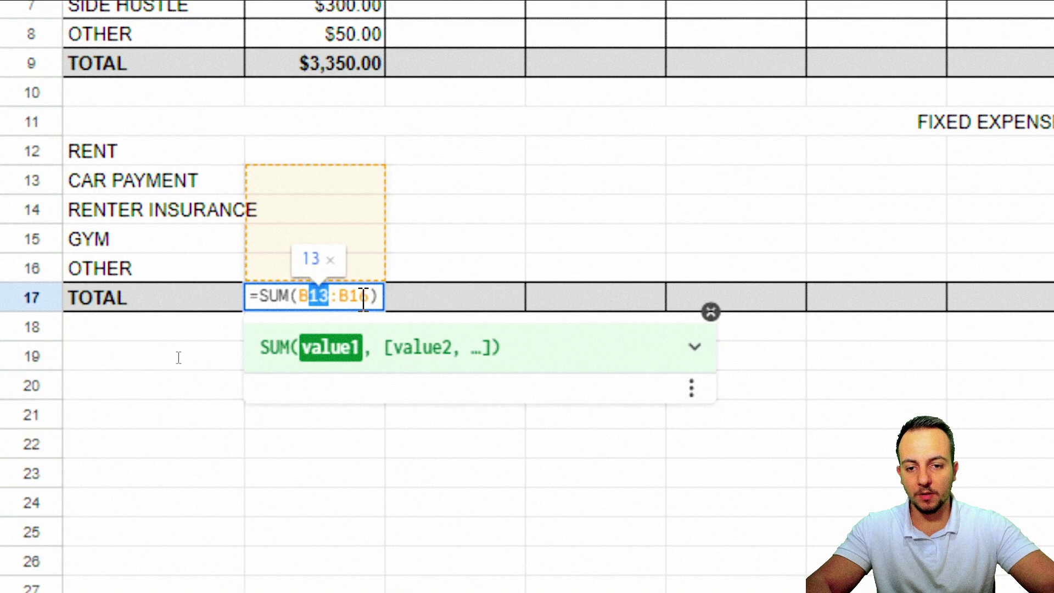
pyautogui.write('12')
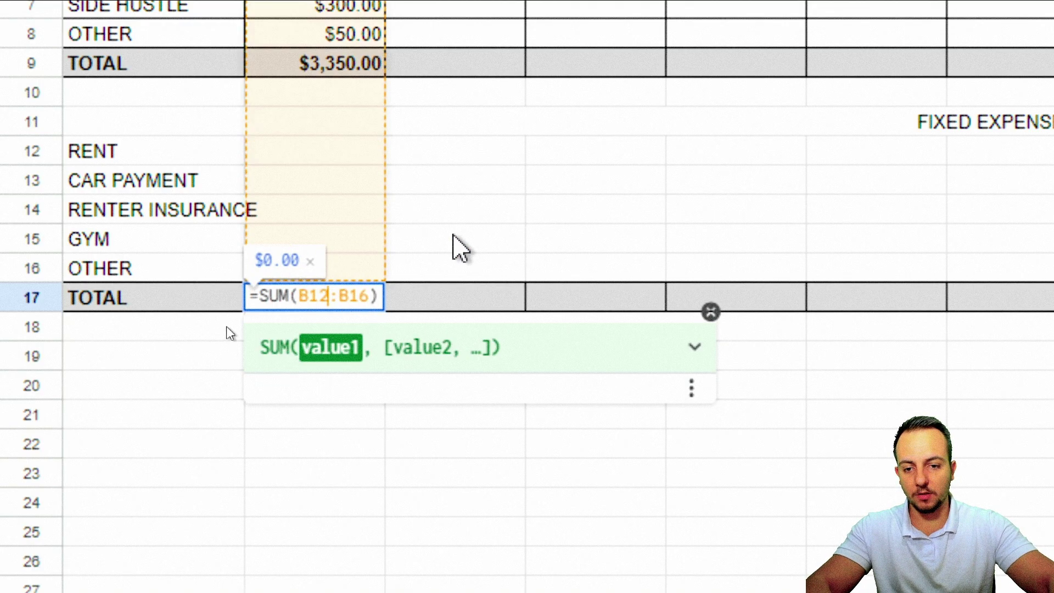
pyautogui.press('Return')
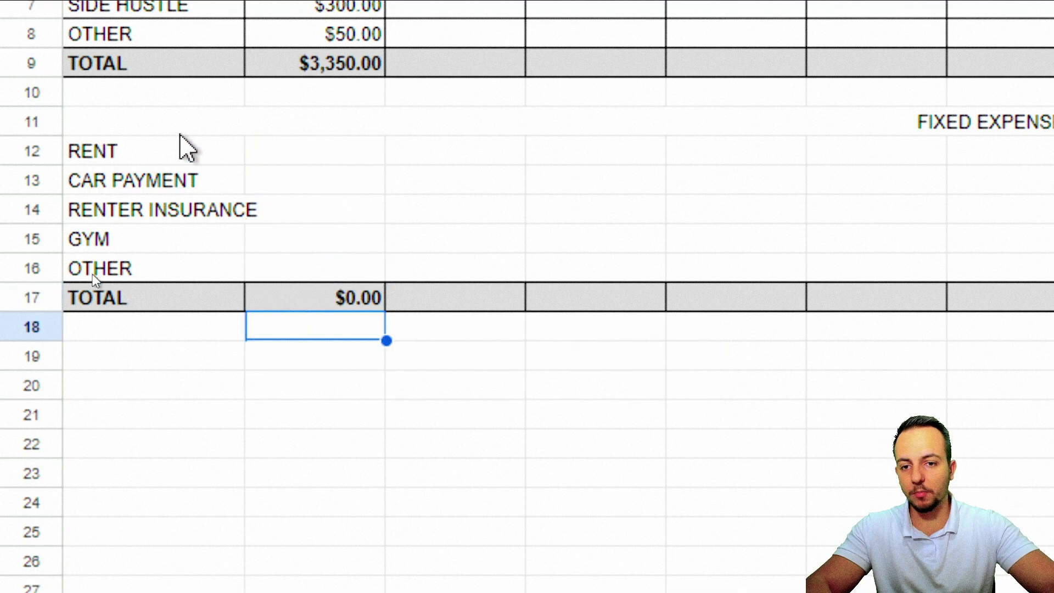
# Widen column A so the RENTER INSURANCE label fits inside its cell
pyautogui.scroll(1, 110, 275)
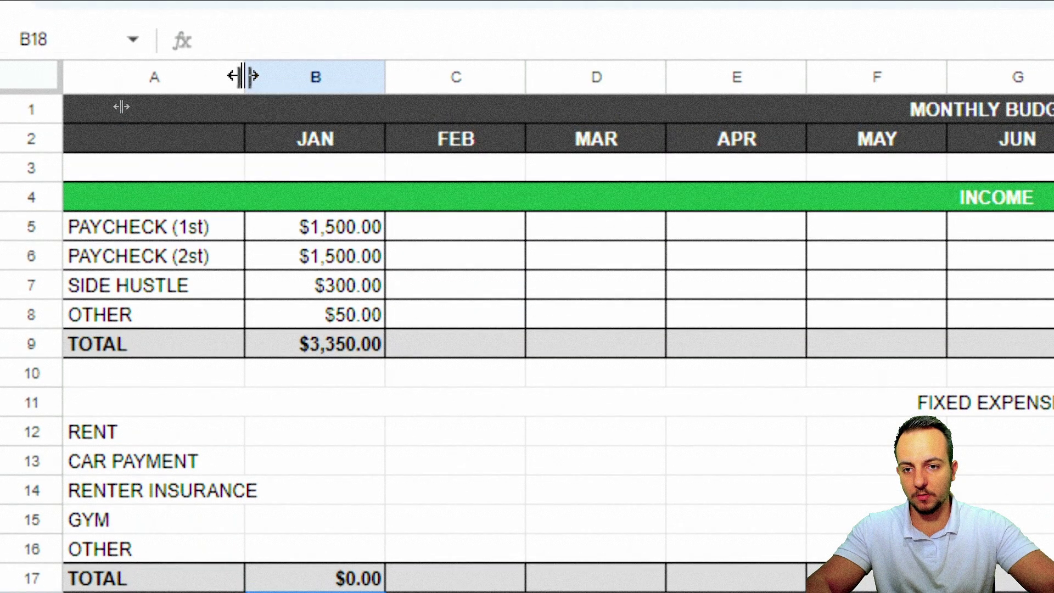
pyautogui.moveTo(245, 59); pyautogui.dragTo(273, 76)
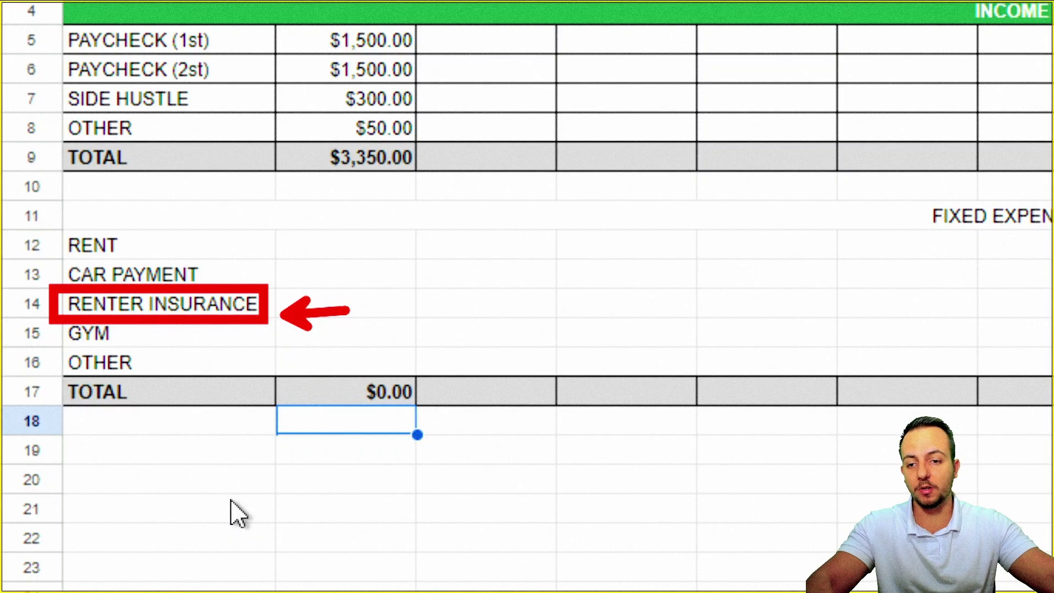
# Enter the JAN fixed expense amounts 800, 200, 100, 20 and 50 in cells B12 to B16
pyautogui.click(323, 252)
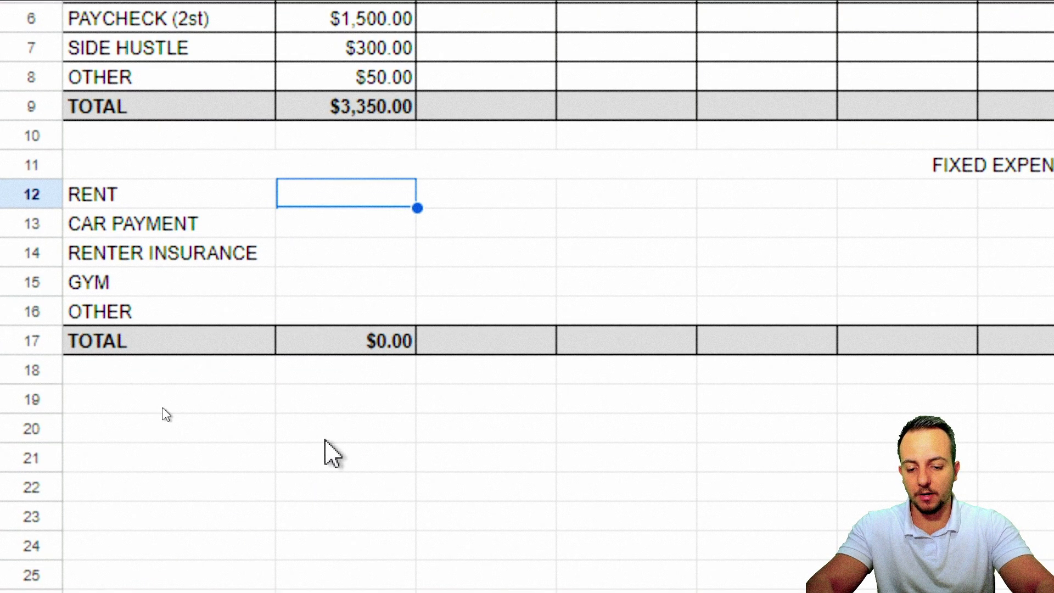
pyautogui.write('800')
pyautogui.press('Return')
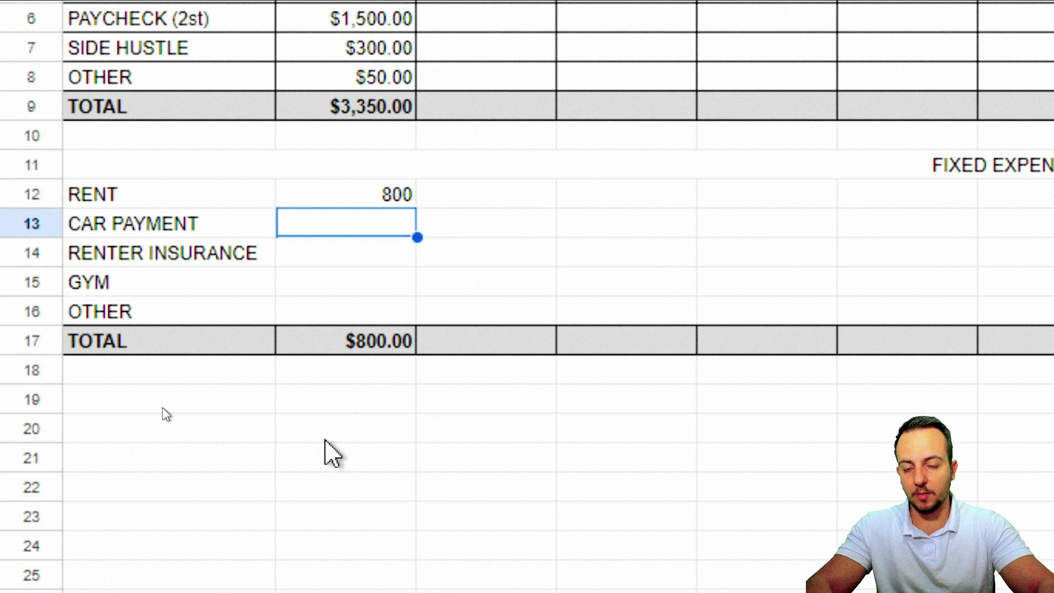
pyautogui.write('200')
pyautogui.press('Return')
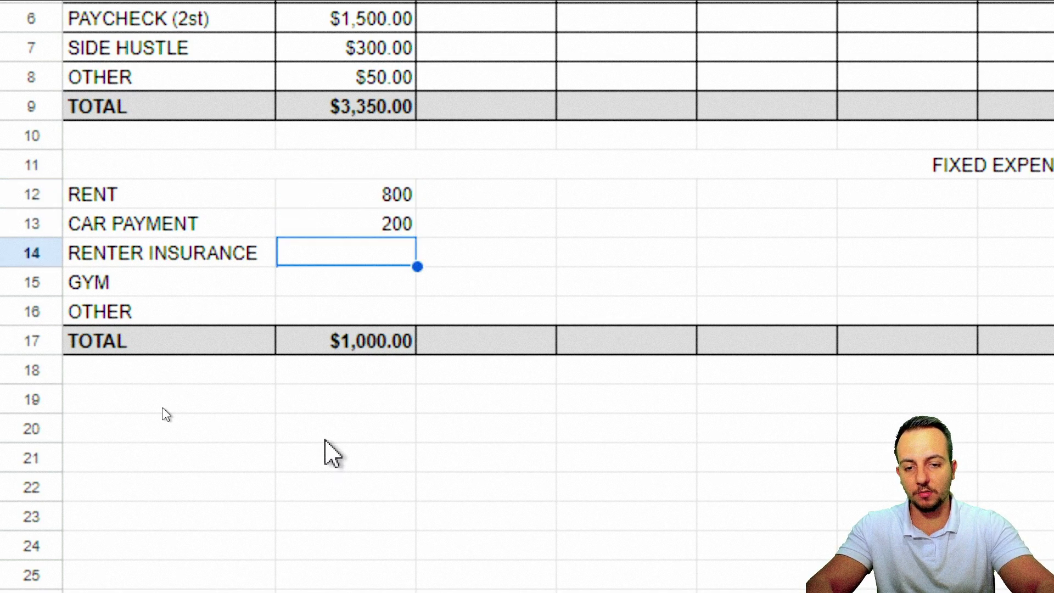
pyautogui.write('100')
pyautogui.press('Return')
pyautogui.write('20')
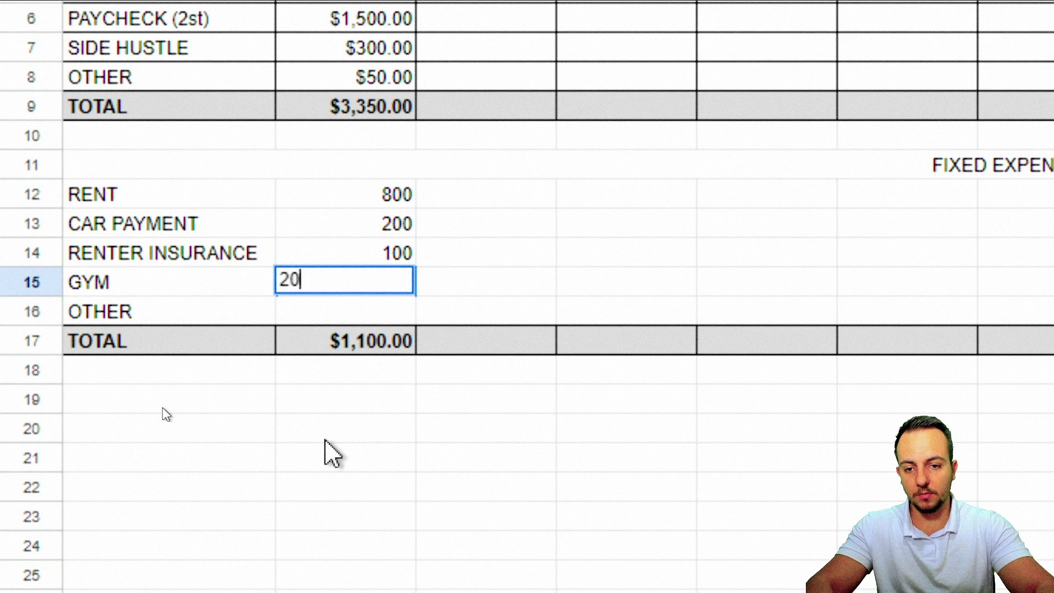
pyautogui.press('Return')
pyautogui.write('50')
pyautogui.press('Return')
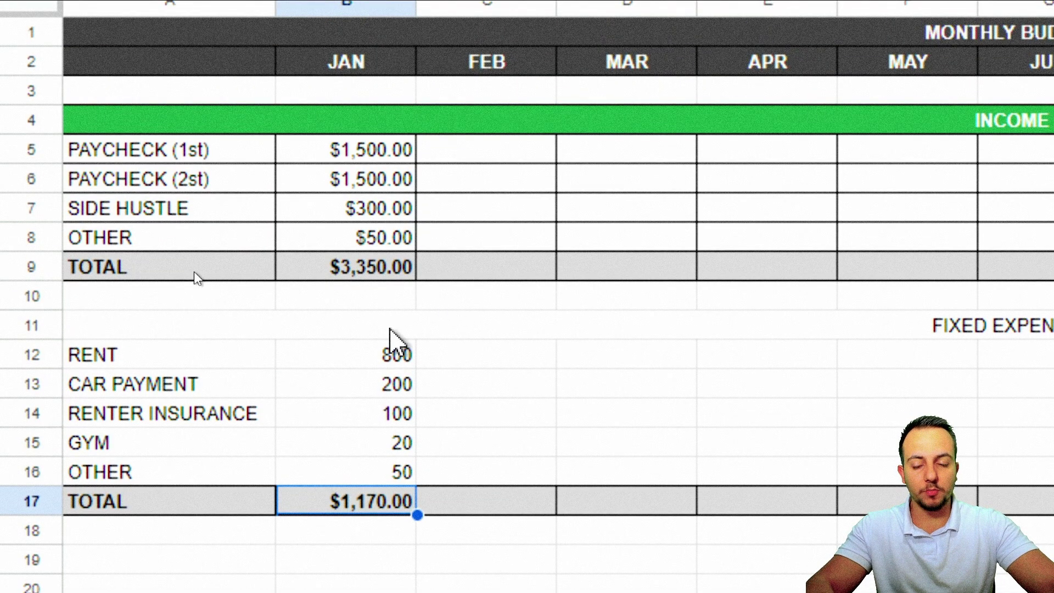
# Fill the JAN income total formula from B9 across the TOTAL row into the following month columns
pyautogui.click(380, 266)
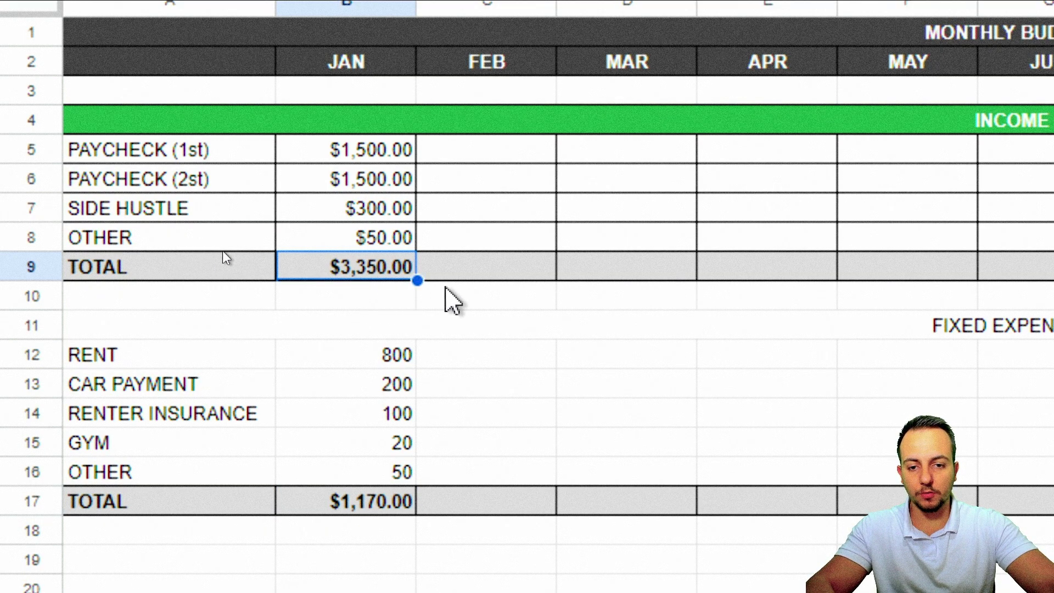
pyautogui.moveTo(377, 271); pyautogui.dragTo(442, 271)
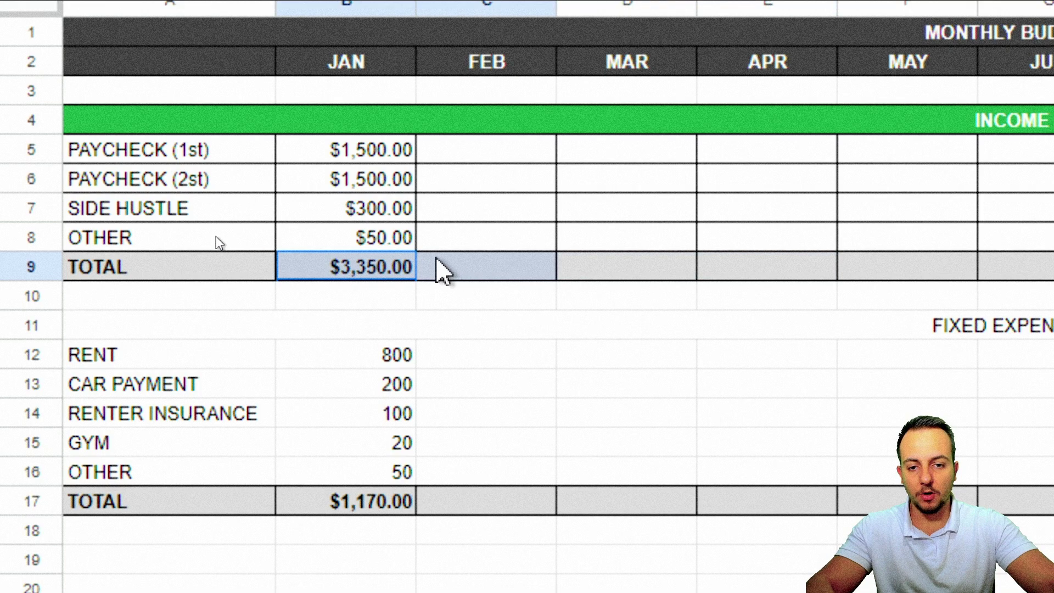
pyautogui.click(376, 278)
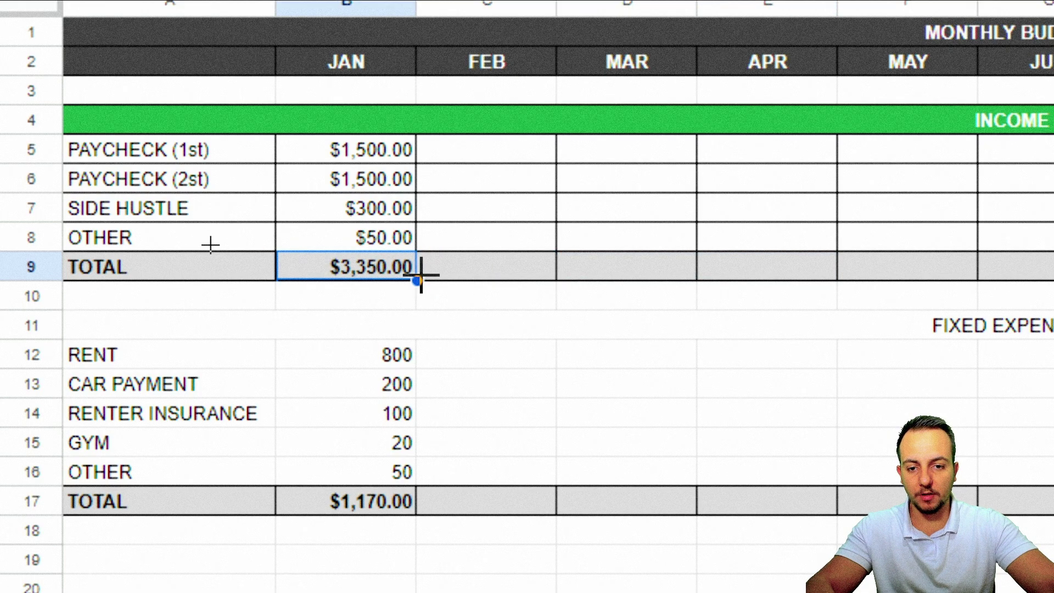
pyautogui.moveTo(417, 279); pyautogui.dragTo(694, 388)
# Fill the JAN fixed expenses total formula from B17 across the TOTAL row through the DEC column
pyautogui.hscroll(-4, 137, 272)
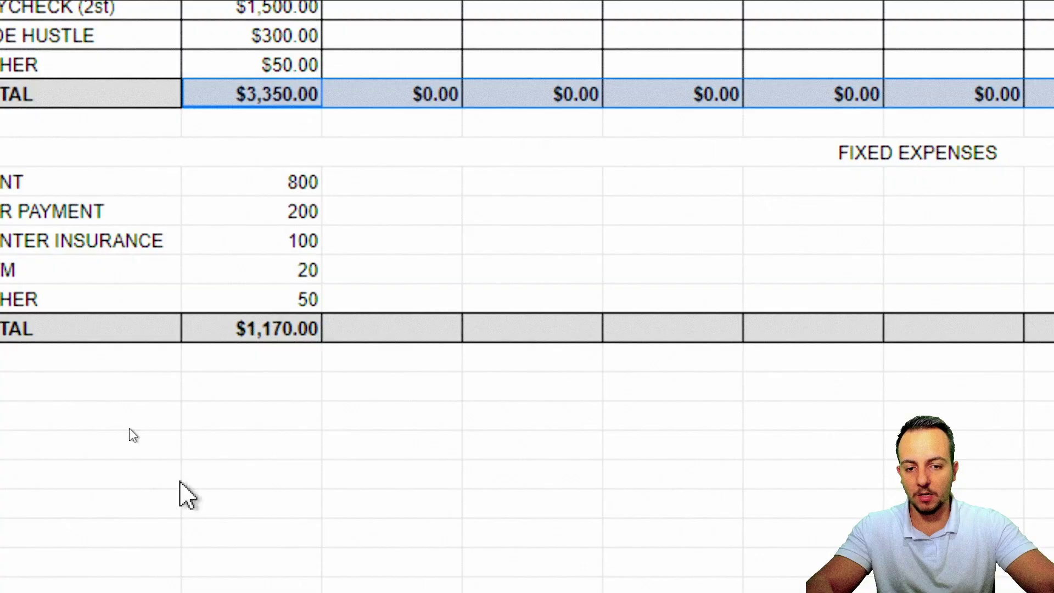
pyautogui.click(303, 329)
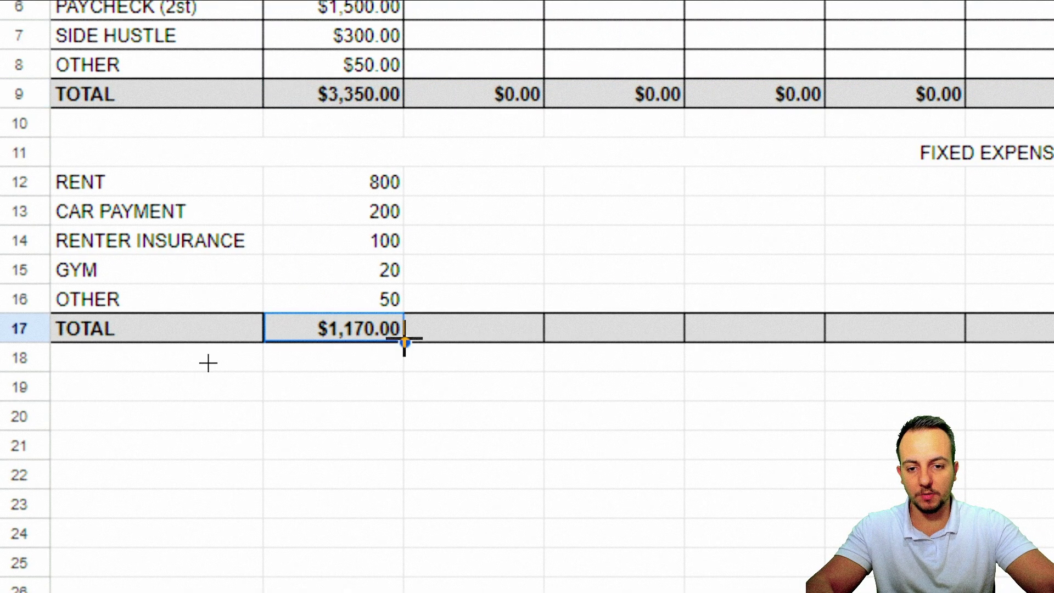
pyautogui.moveTo(404, 342); pyautogui.dragTo(1053, 328)
pyautogui.moveTo(918, 328); pyautogui.dragTo(918, 329)
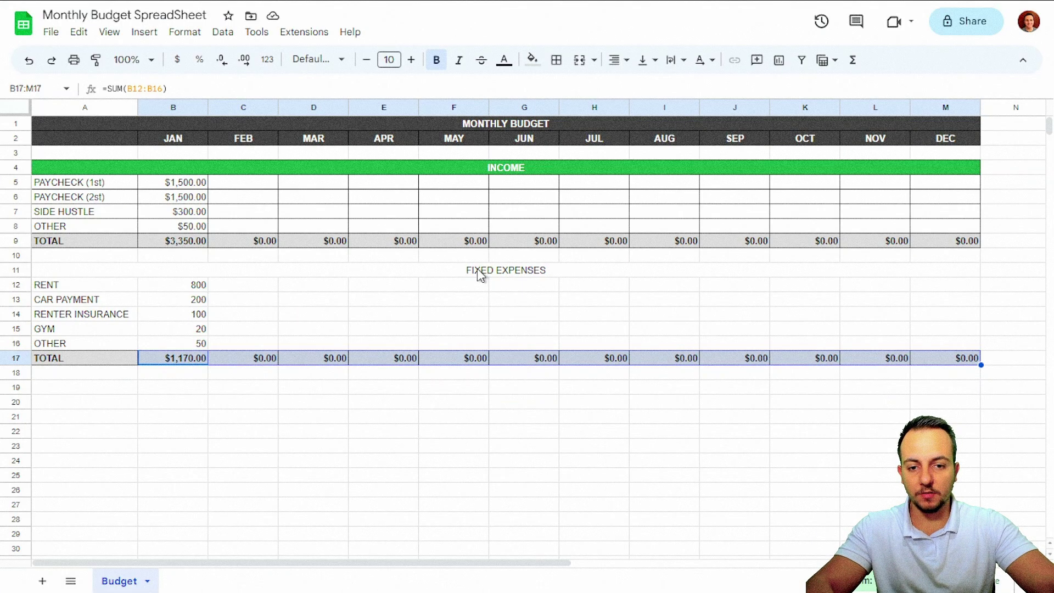
# Apply all borders to the fixed expenses block A11:M17
pyautogui.moveTo(481, 276); pyautogui.dragTo(471, 360)
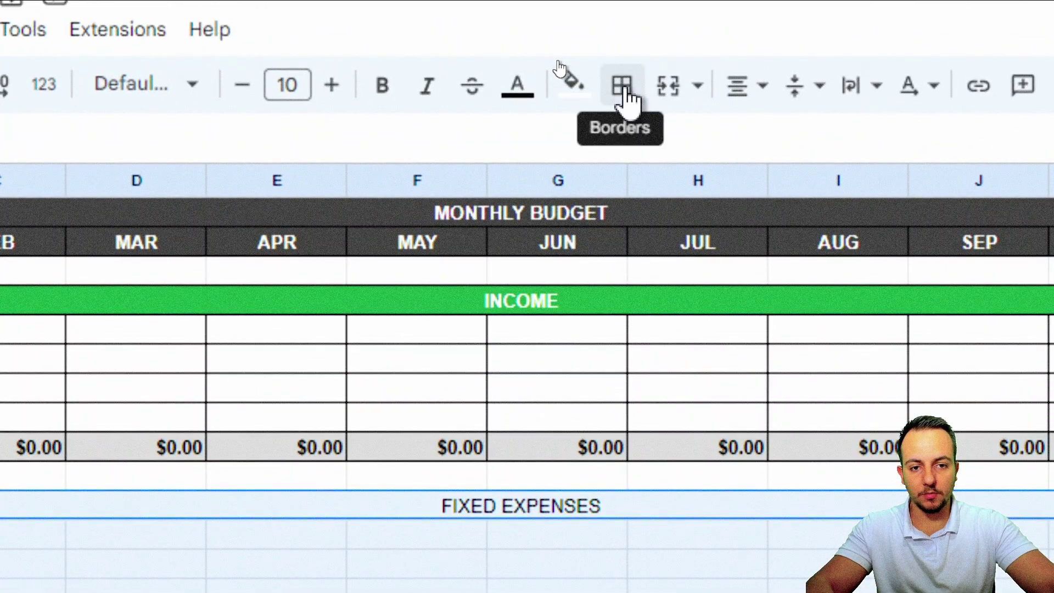
pyautogui.click(623, 86)
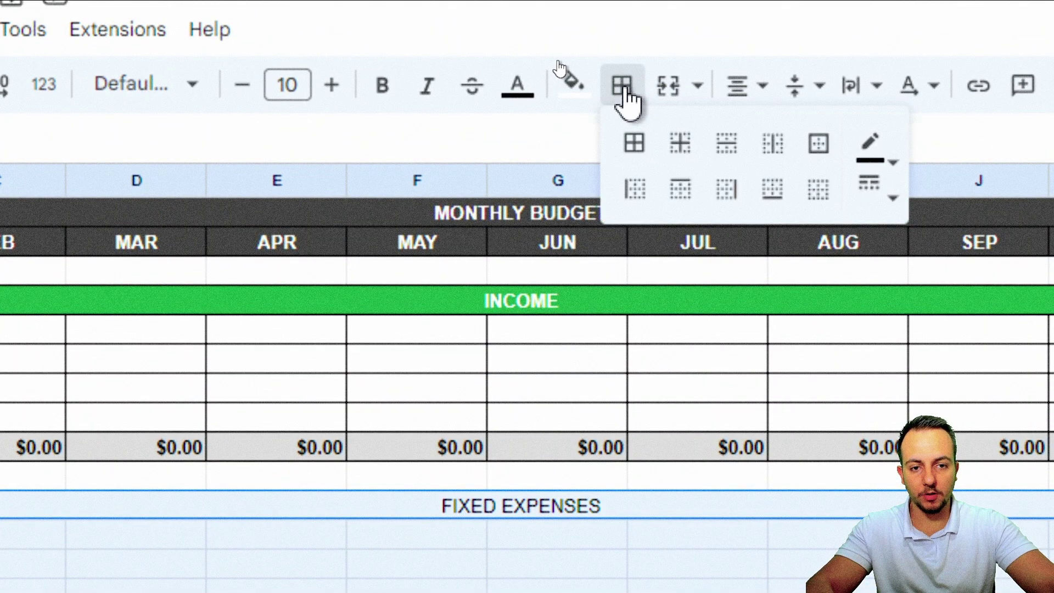
pyautogui.click(632, 163)
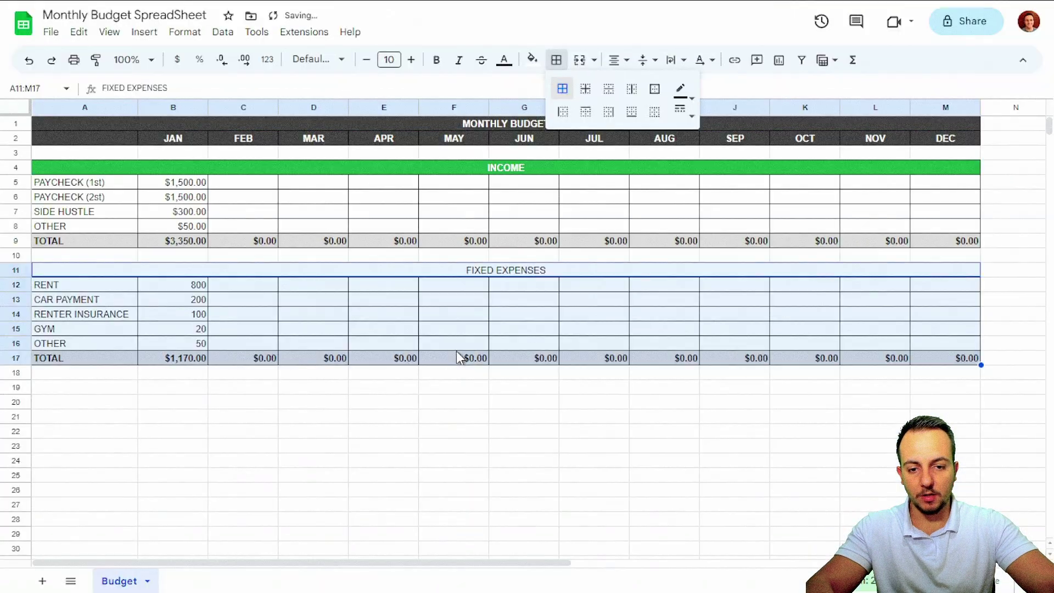
# Format the FIXED EXPENSES header with a red fill and bold white text
pyautogui.click(502, 271)
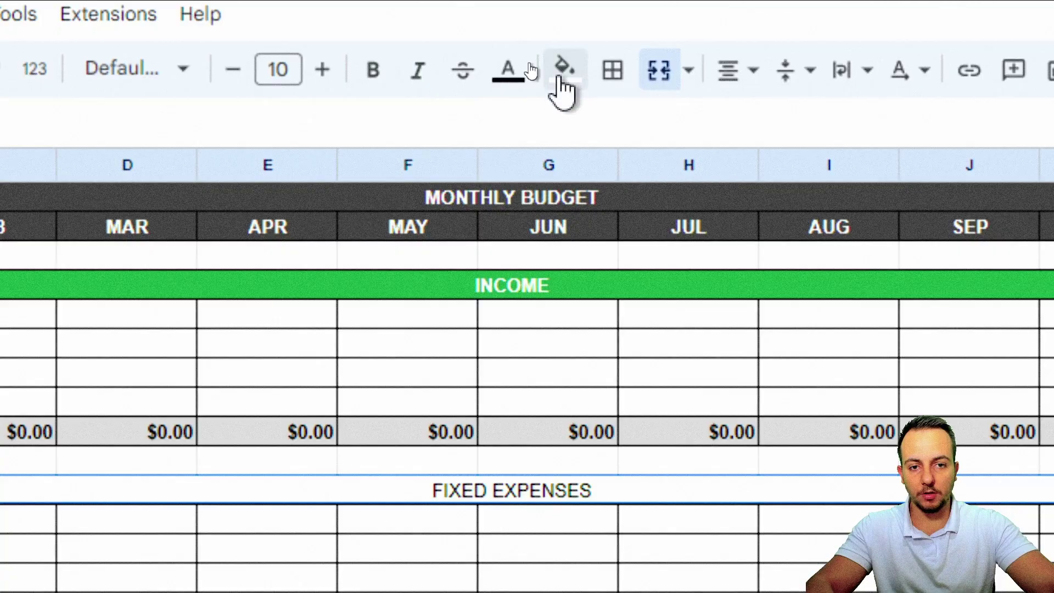
pyautogui.click(531, 61)
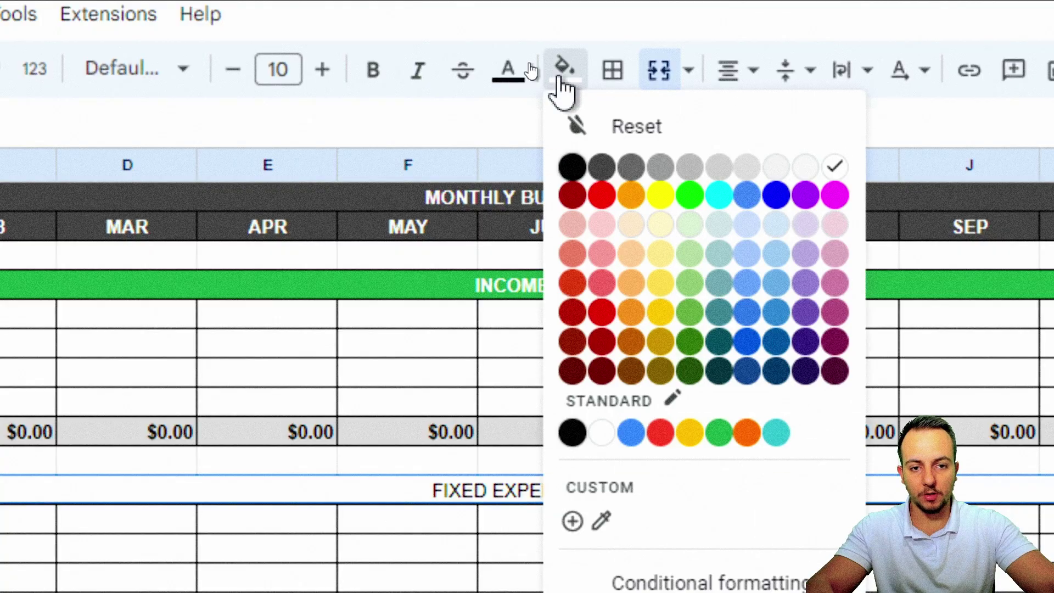
pyautogui.click(603, 196)
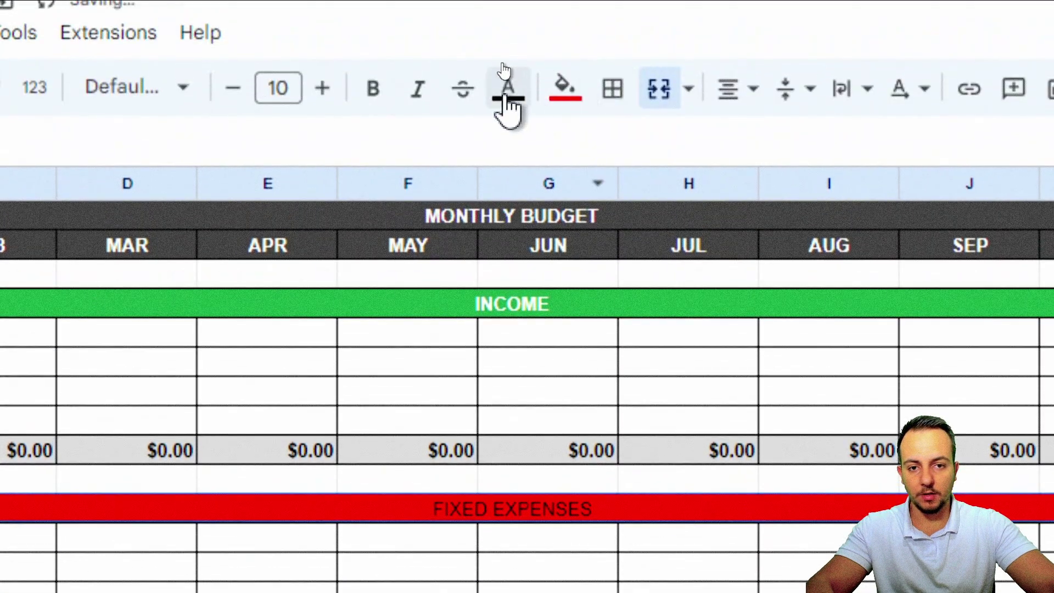
pyautogui.click(507, 96)
pyautogui.click(774, 186)
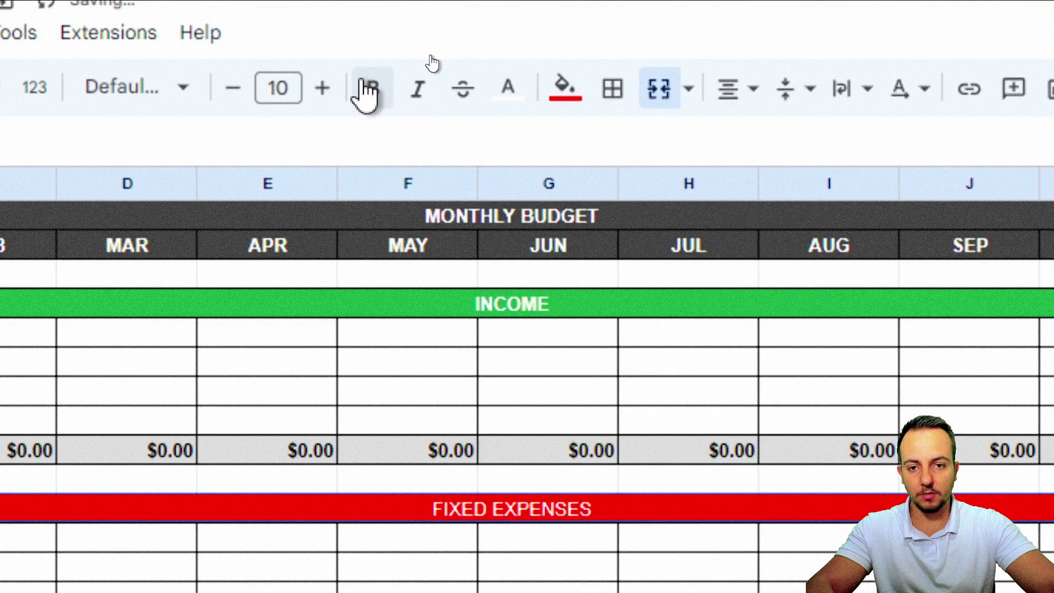
pyautogui.click(372, 88)
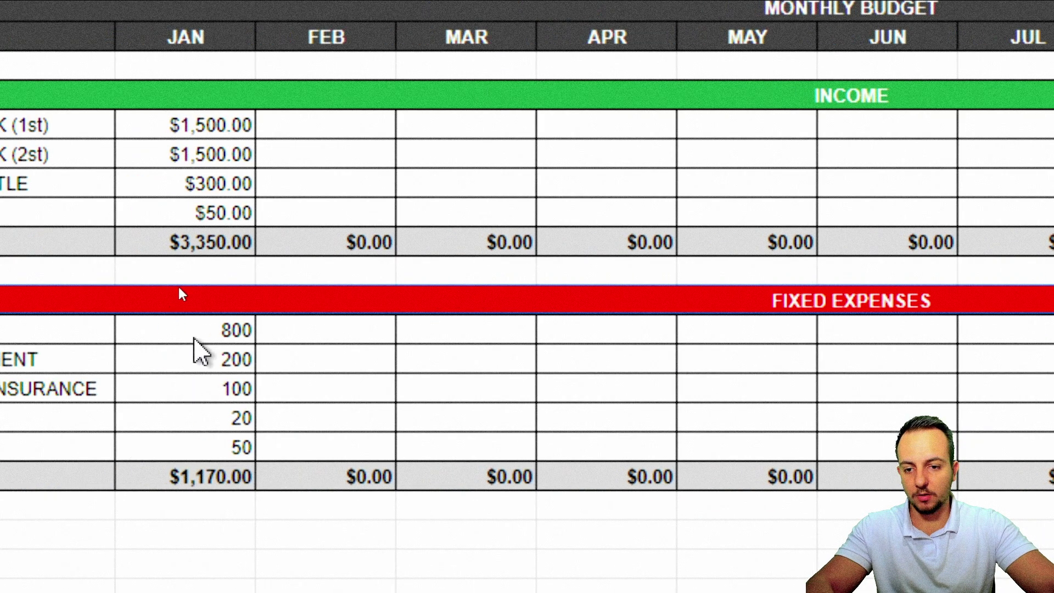
# Format the fixed expense cells B12:M16 as currency
pyautogui.click(193, 332)
pyautogui.moveTo(936, 347); pyautogui.dragTo(964, 448)
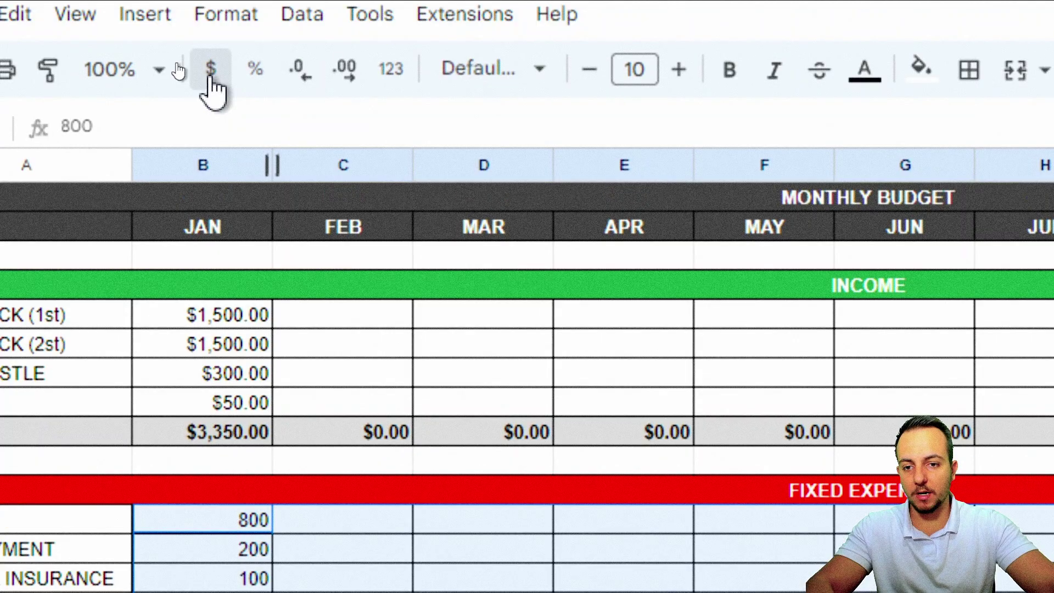
pyautogui.click(212, 83)
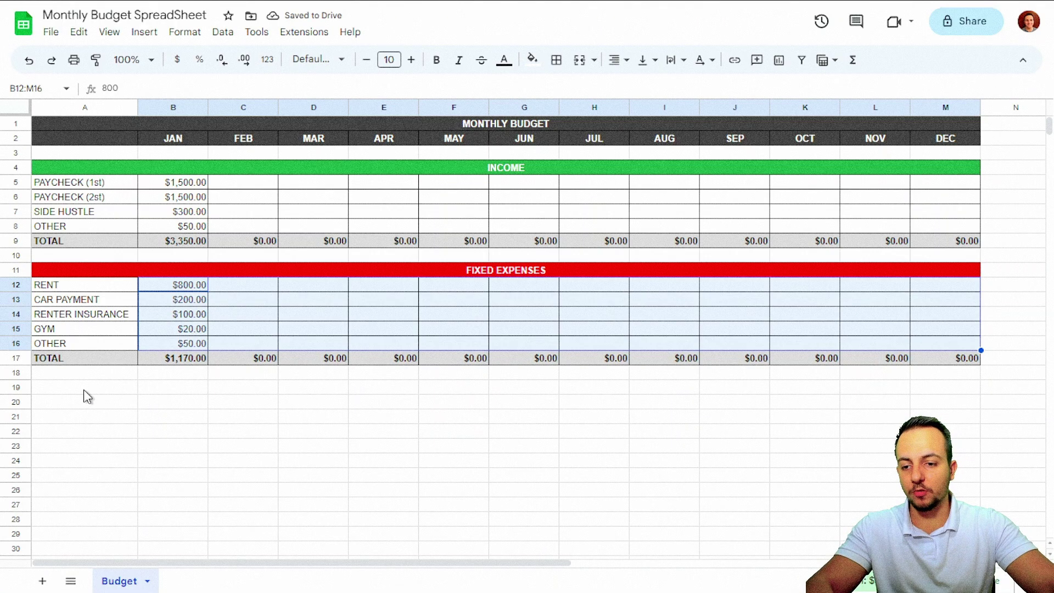
# Copy the whole fixed expenses block A11:M17 and paste the duplicate starting at cell A19
pyautogui.click(84, 390)
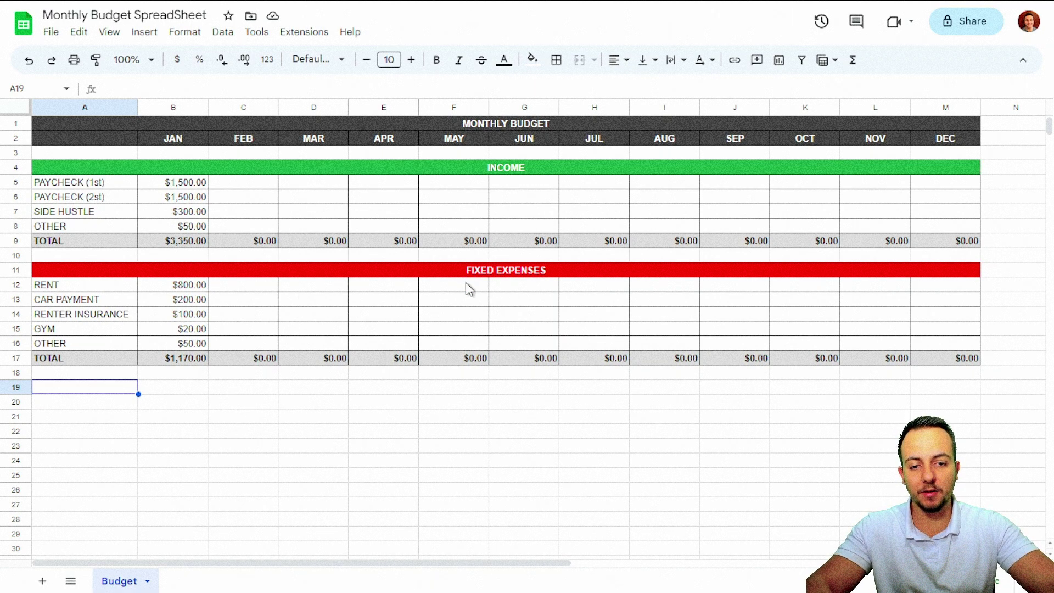
pyautogui.moveTo(466, 272); pyautogui.dragTo(459, 359)
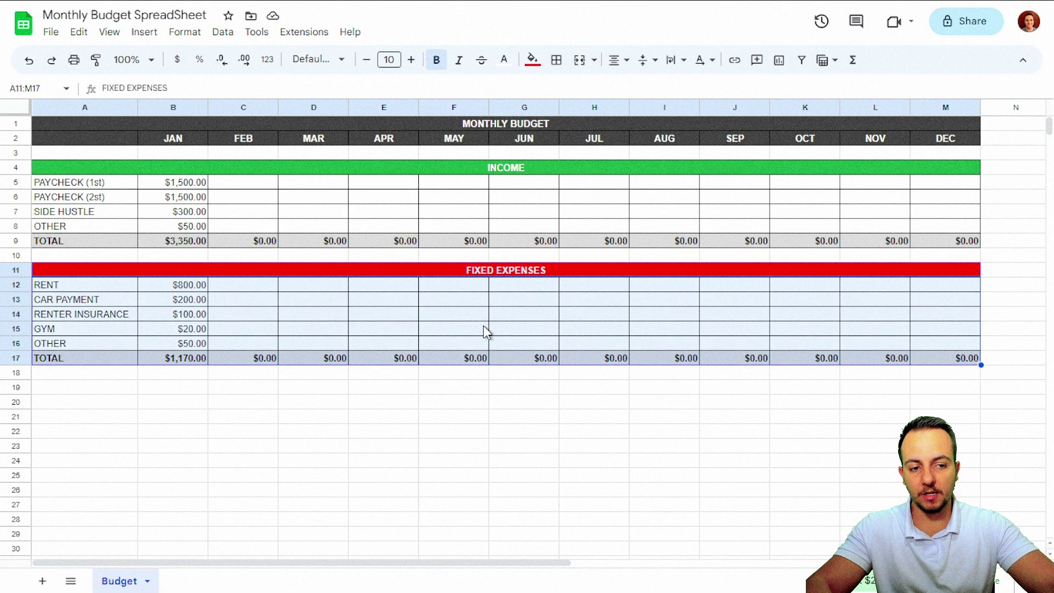
pyautogui.hotkey('ctrl', 'c')
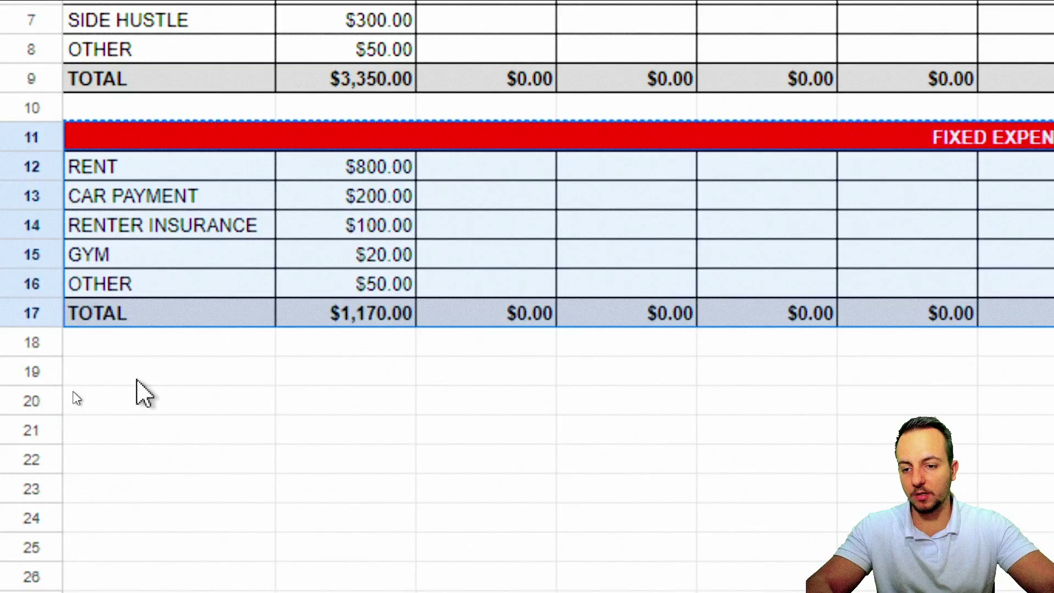
pyautogui.click(82, 384)
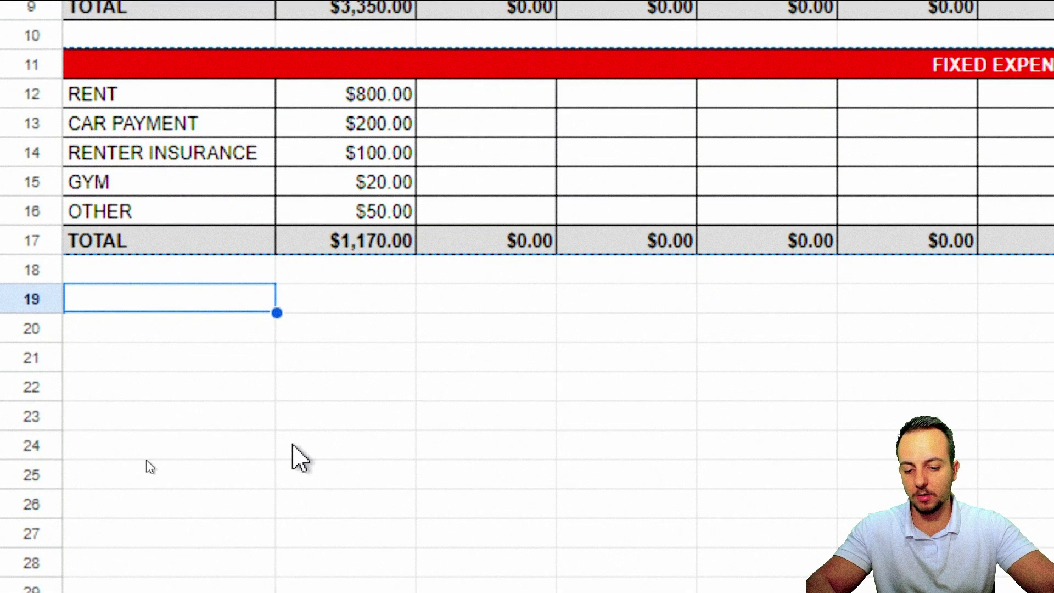
pyautogui.hotkey('ctrl', 'v')
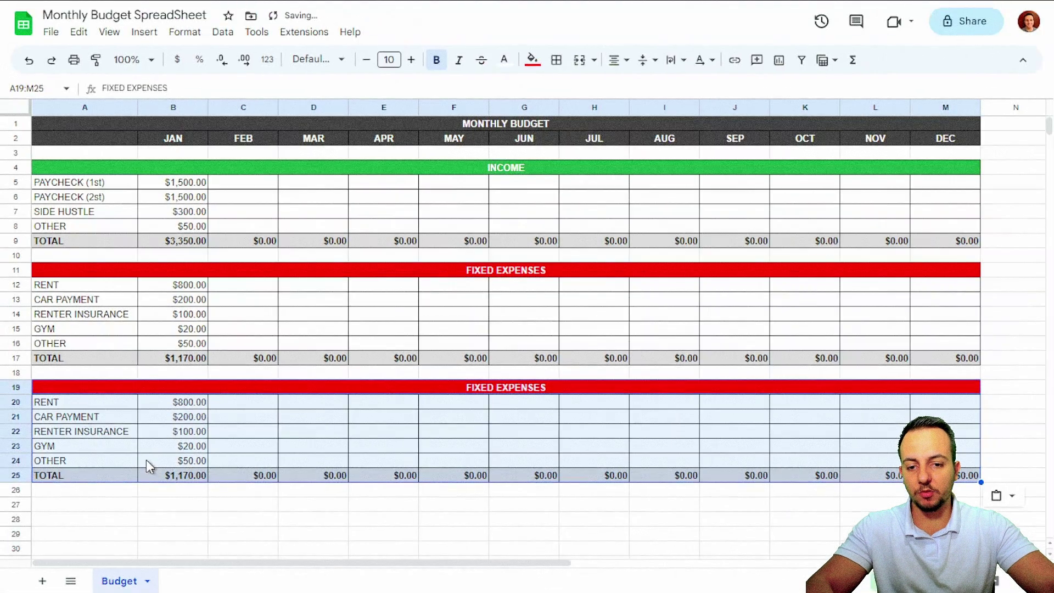
pyautogui.click(181, 506)
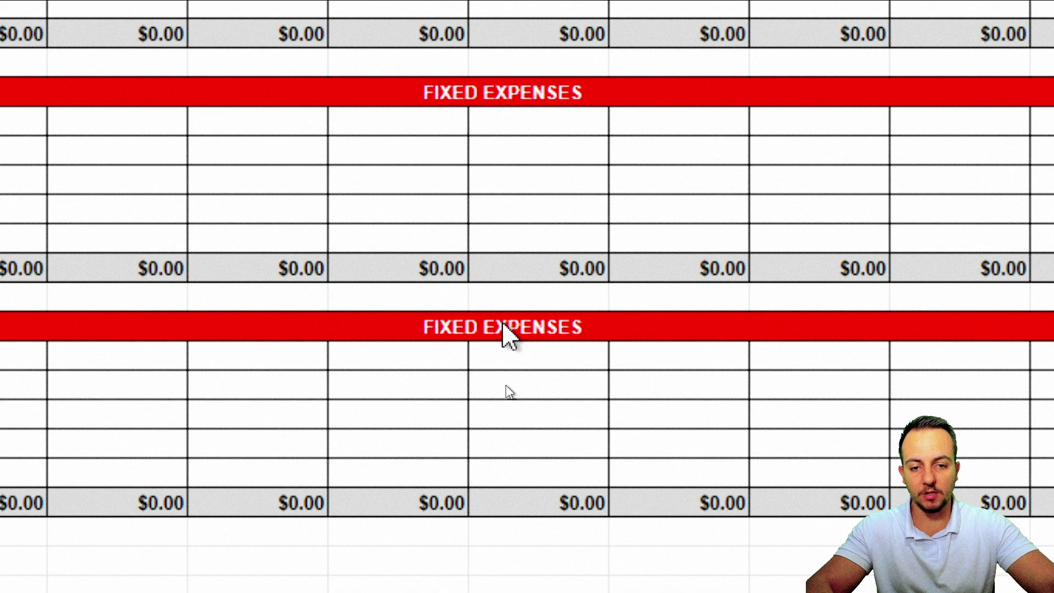
# Rename the copied section header in row 19 to VARIABLE EXPENSES and give it an orange fill
pyautogui.doubleClick(502, 325)
pyautogui.doubleClick(447, 323)
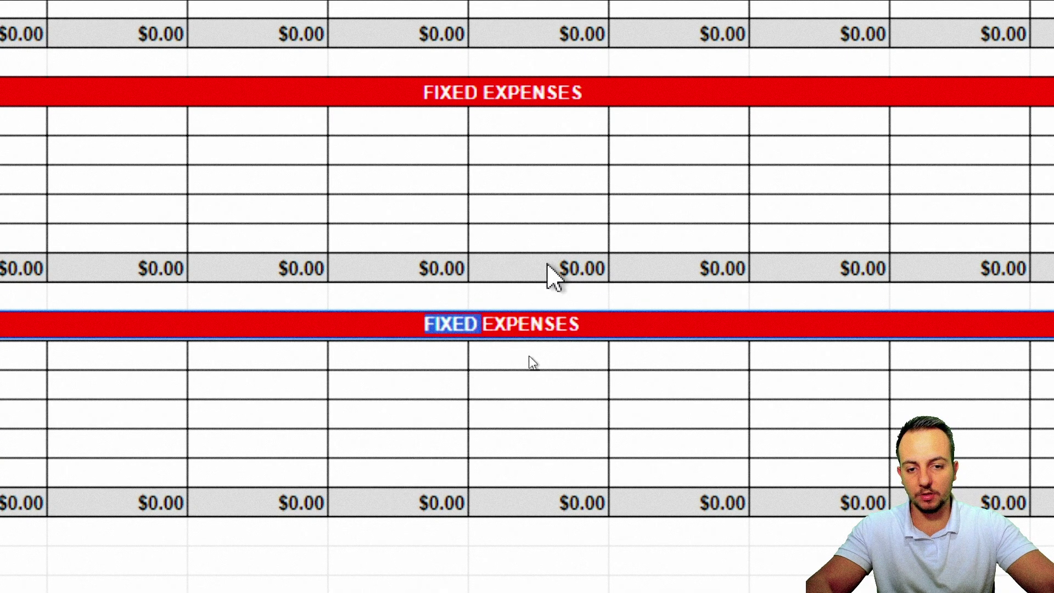
pyautogui.write('VARIABLE')
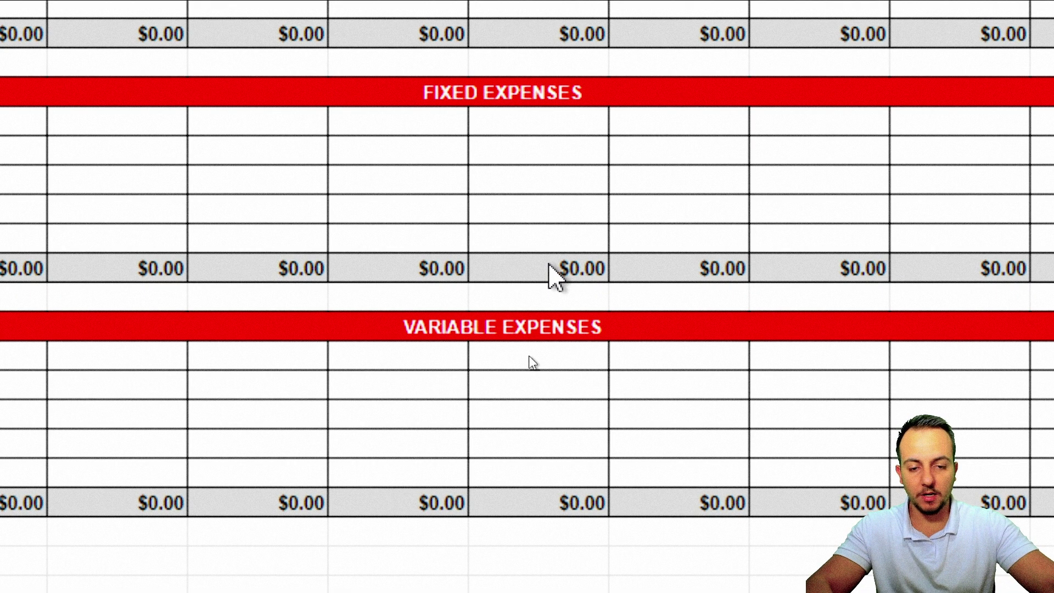
pyautogui.scroll(2, 549, 91)
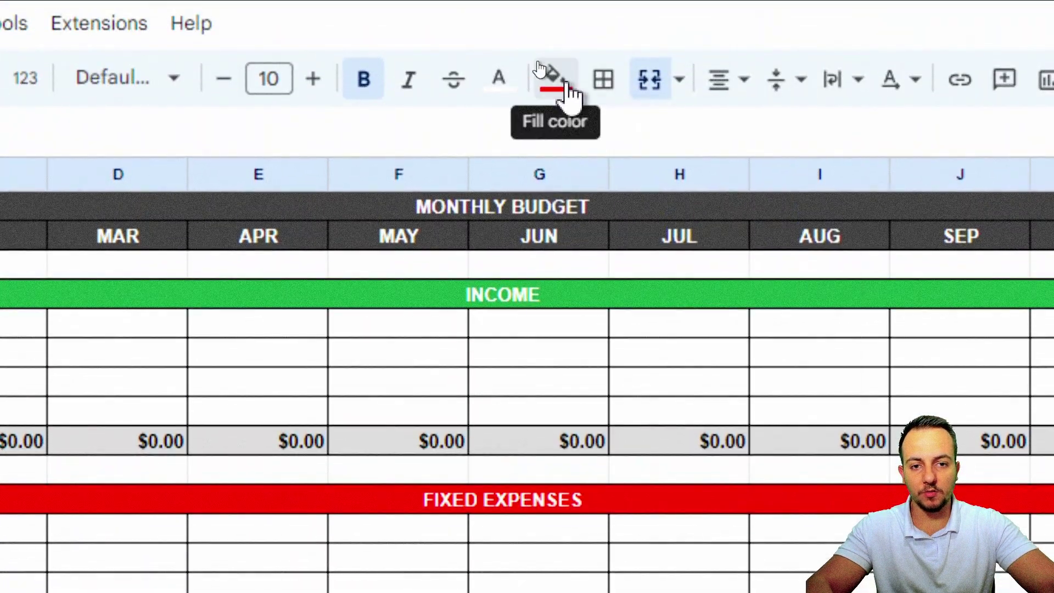
pyautogui.click(554, 78)
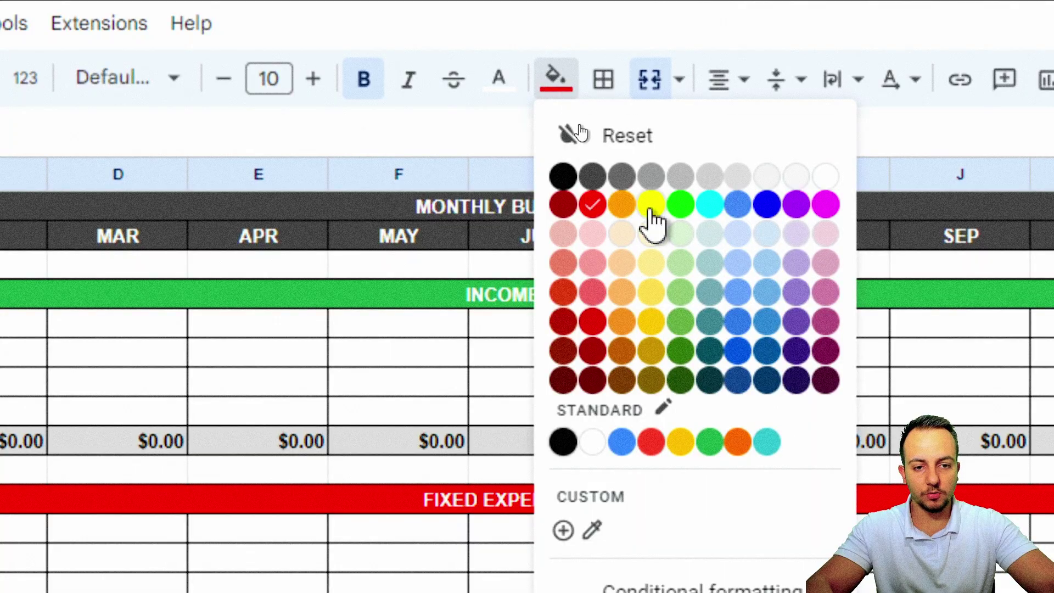
pyautogui.click(496, 434)
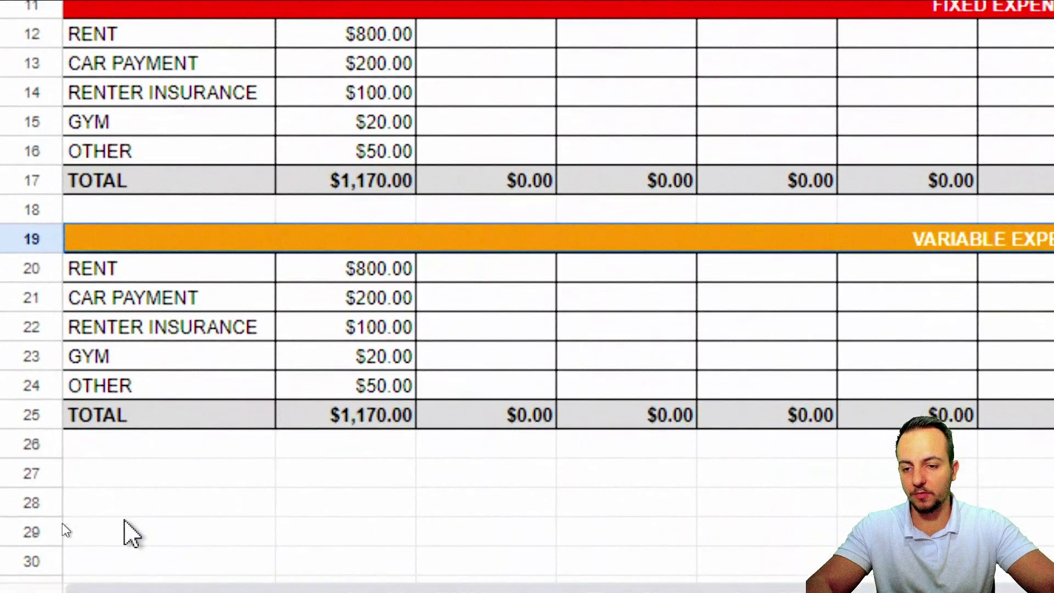
# Replace the variable expense labels in A20 to A24 with ELETRICITY BILL, WATER, CELLPHONE, CHILDCARE and FOOD
pyautogui.press('Down')
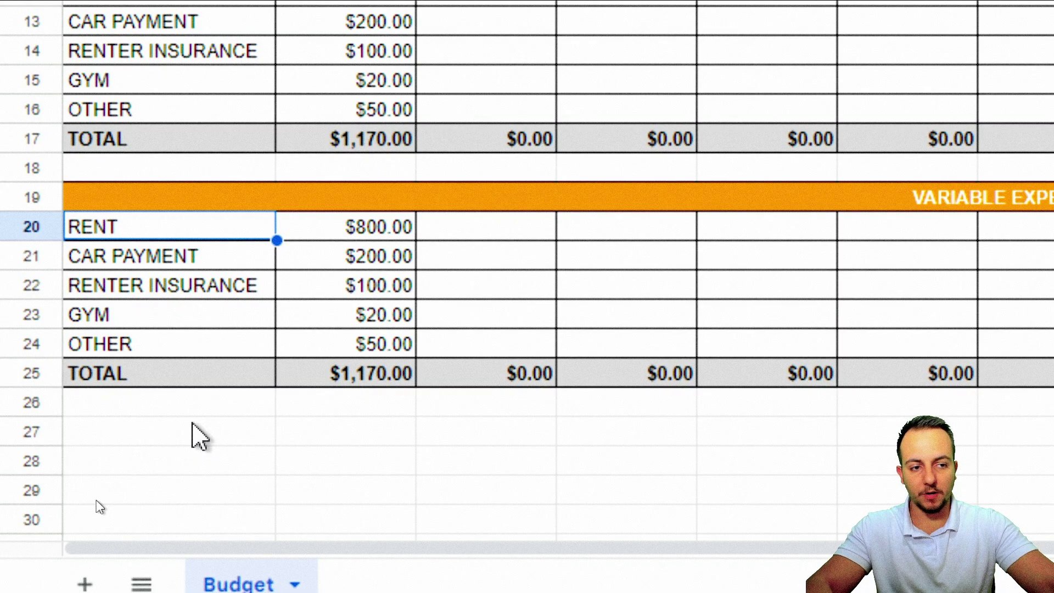
pyautogui.write('ELETRICITY BILL')
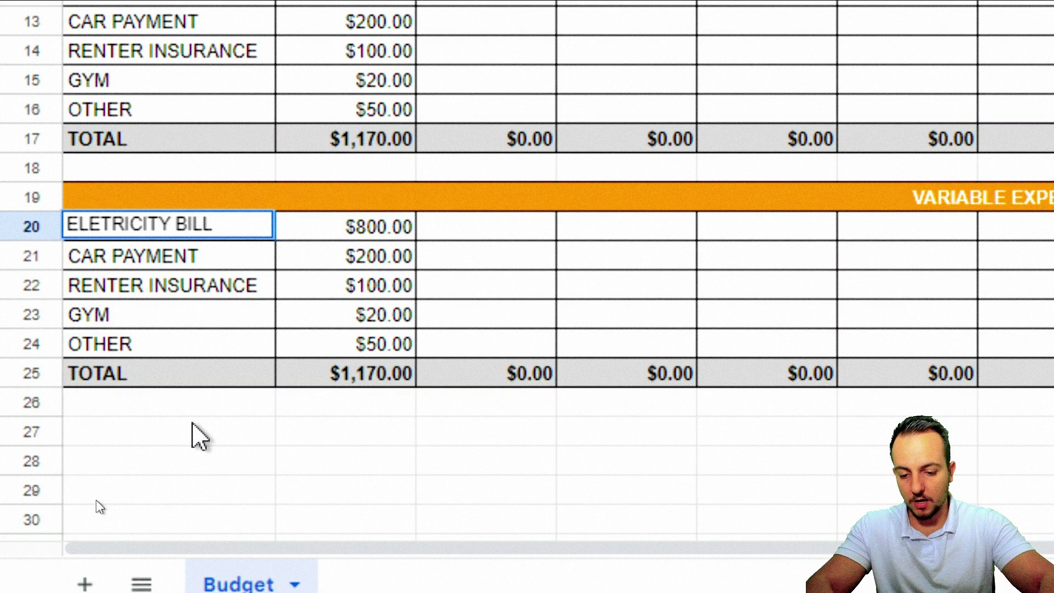
pyautogui.press('Return')
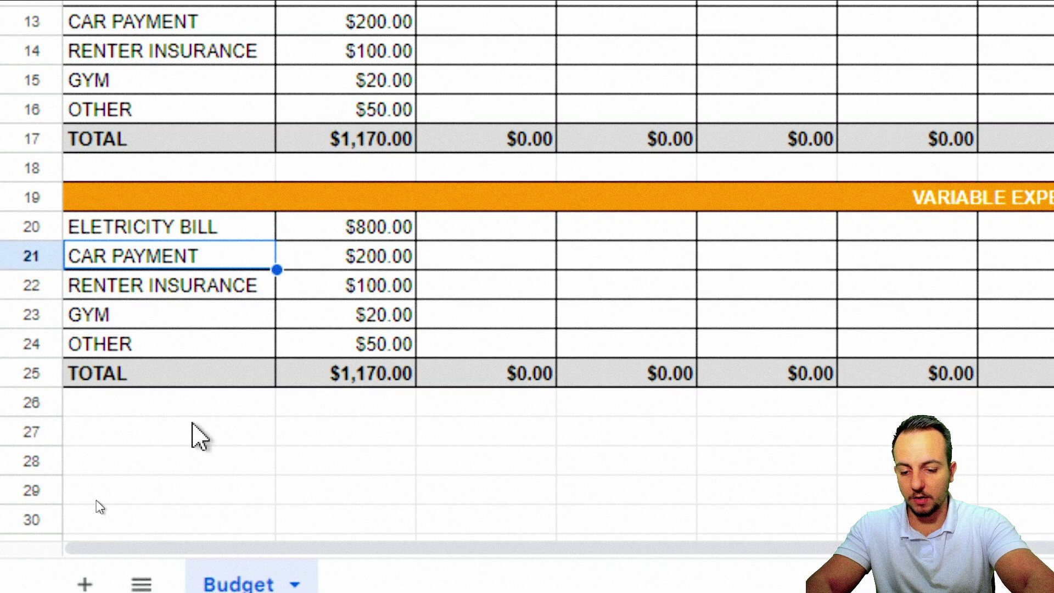
pyautogui.write('WATER')
pyautogui.press('Return')
pyautogui.write('CELLPHONE')
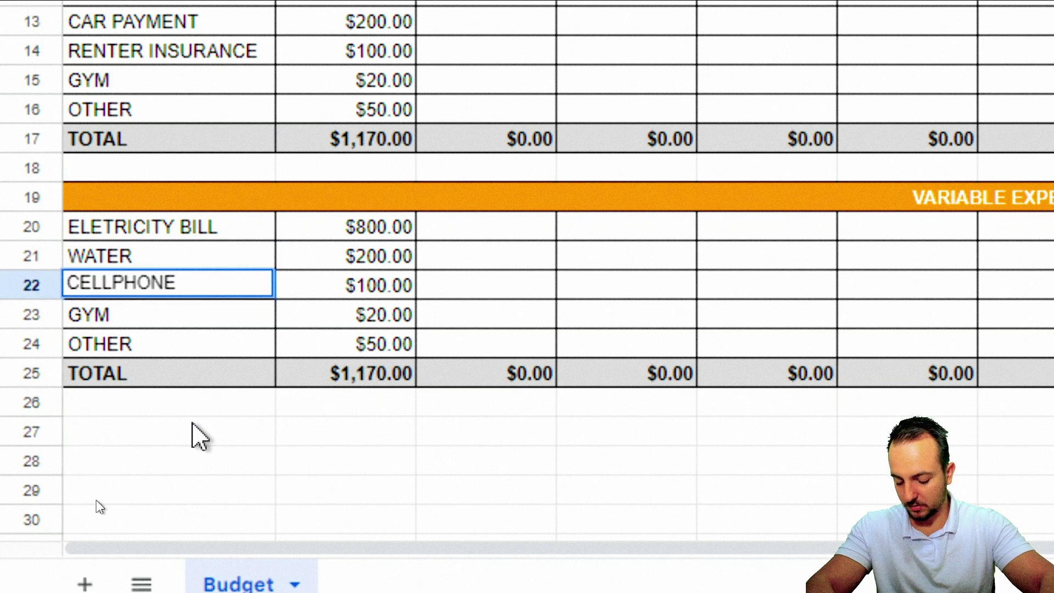
pyautogui.press('Return')
pyautogui.write('CHILD')
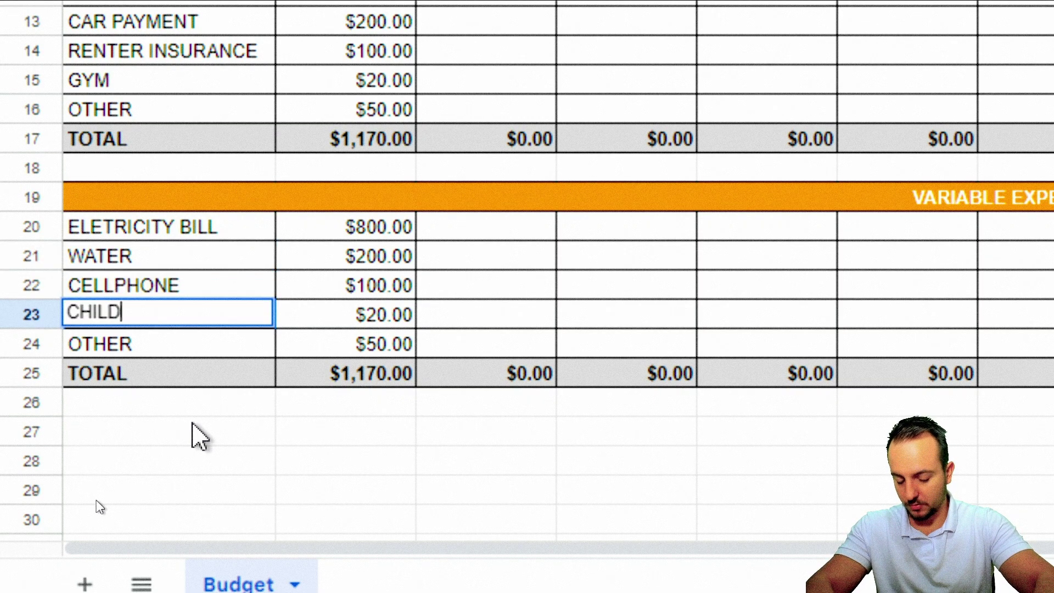
pyautogui.write('CARE')
pyautogui.press('Return')
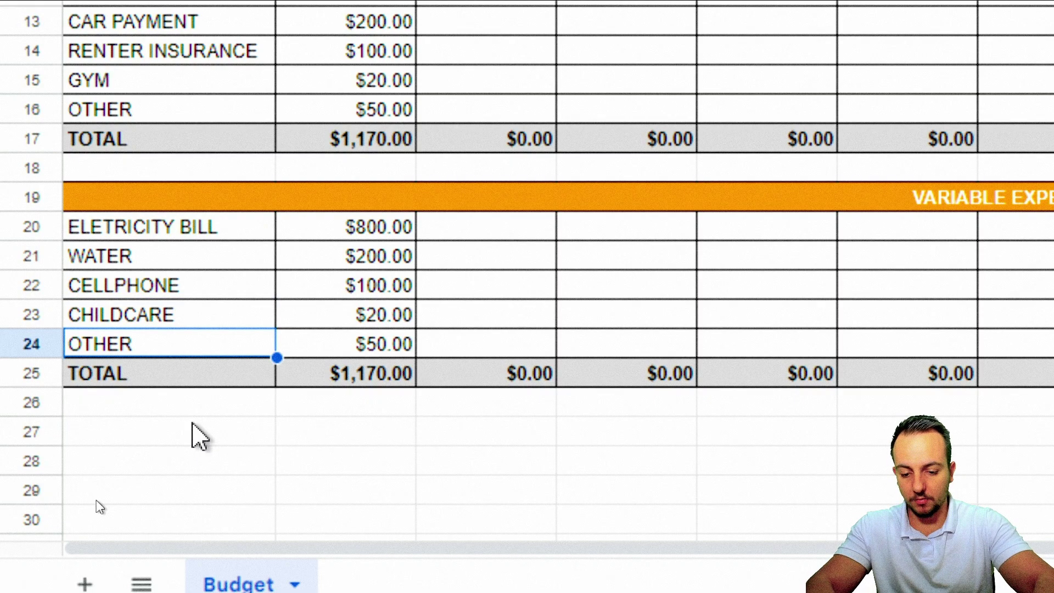
pyautogui.write('FOOD')
pyautogui.press('Return')
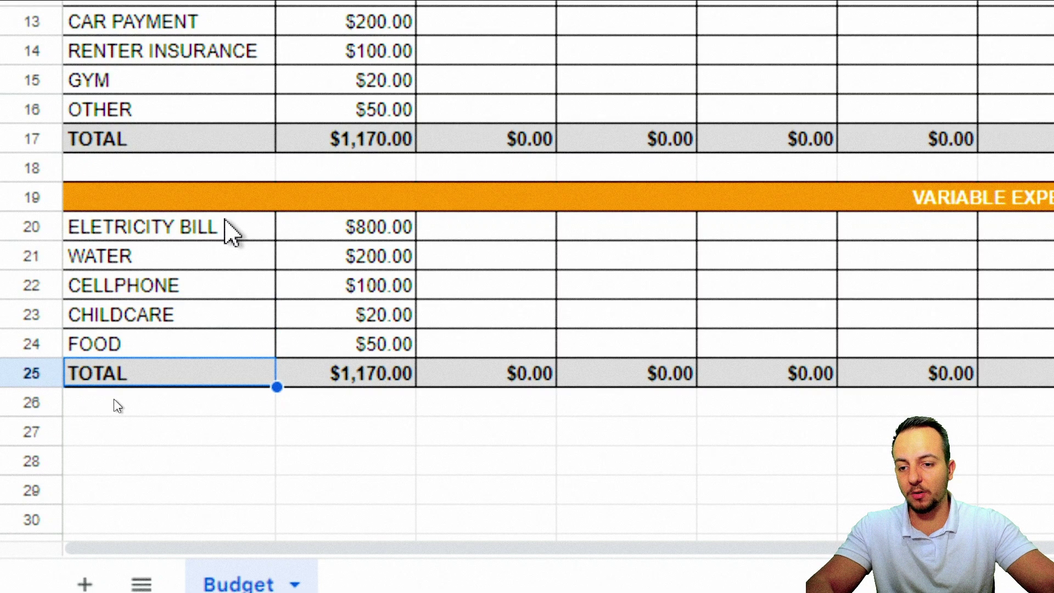
# Insert three rows below row 23 in the variable expenses section and check the range of the January total formula
pyautogui.moveTo(228, 230); pyautogui.dragTo(282, 447)
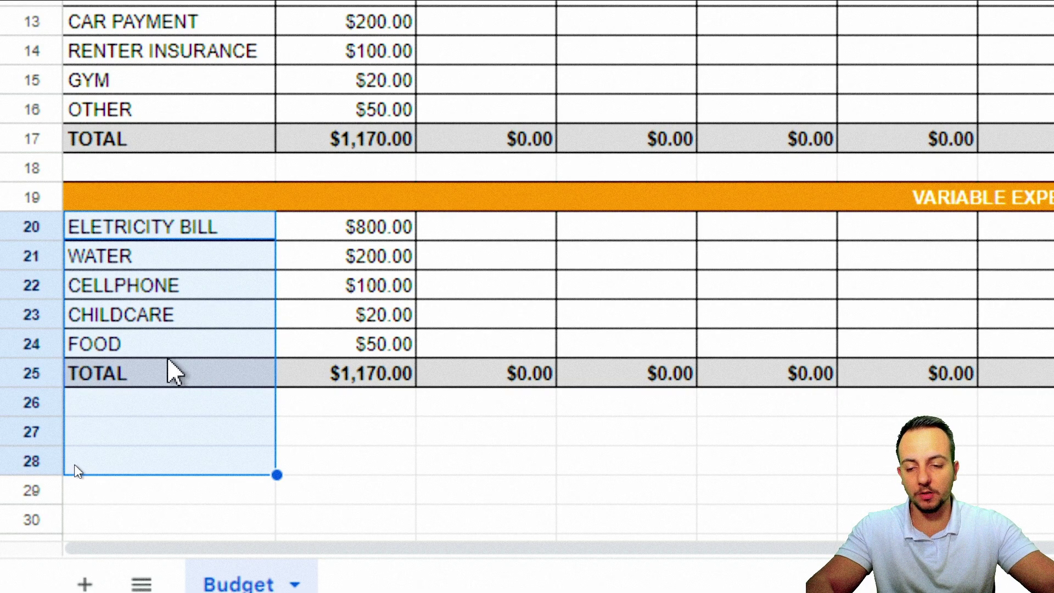
pyautogui.click(31, 369)
pyautogui.scroll(-1, 33, 274)
pyautogui.click(35, 165)
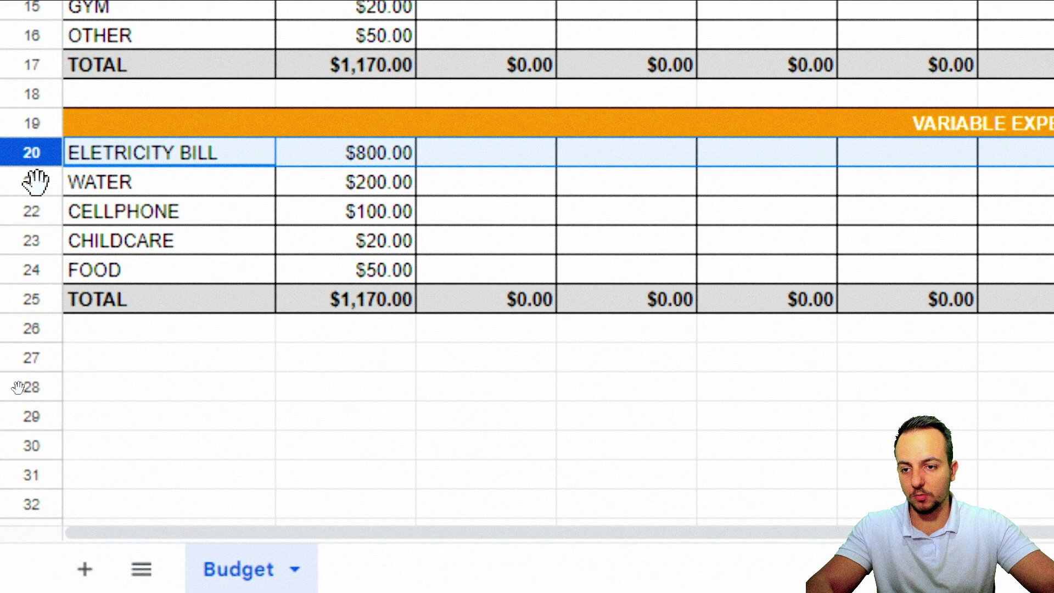
pyautogui.click(35, 193)
pyautogui.moveTo(50, 222); pyautogui.dragTo(43, 269)
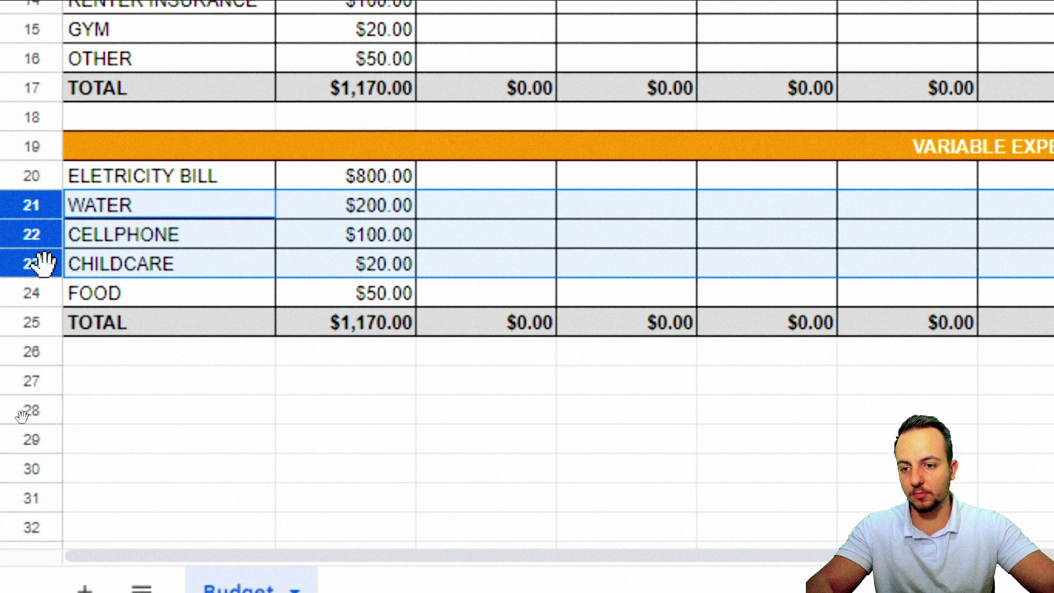
pyautogui.rightClick(42, 267)
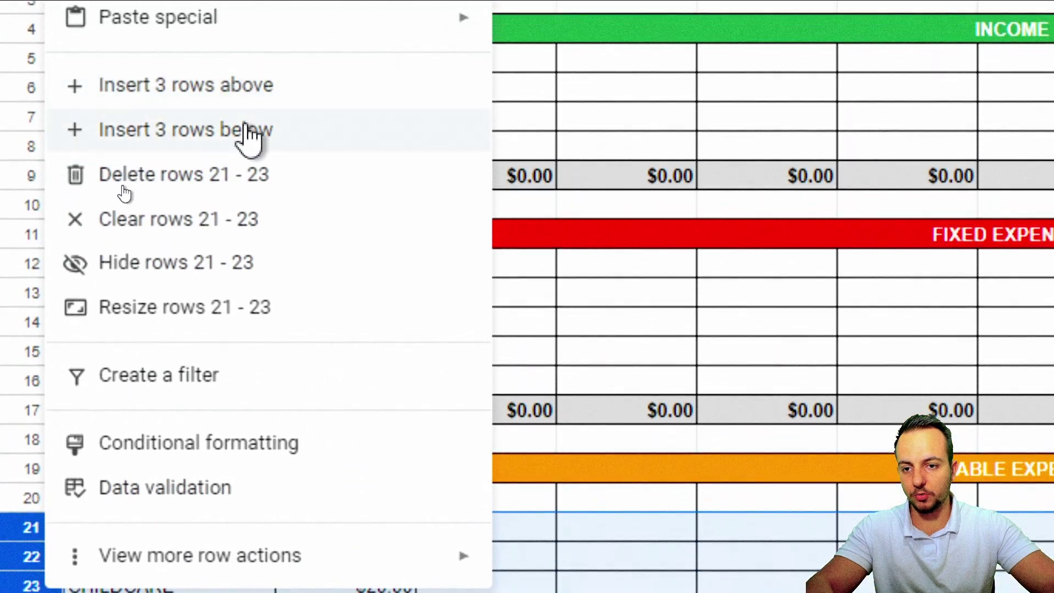
pyautogui.press('Return')
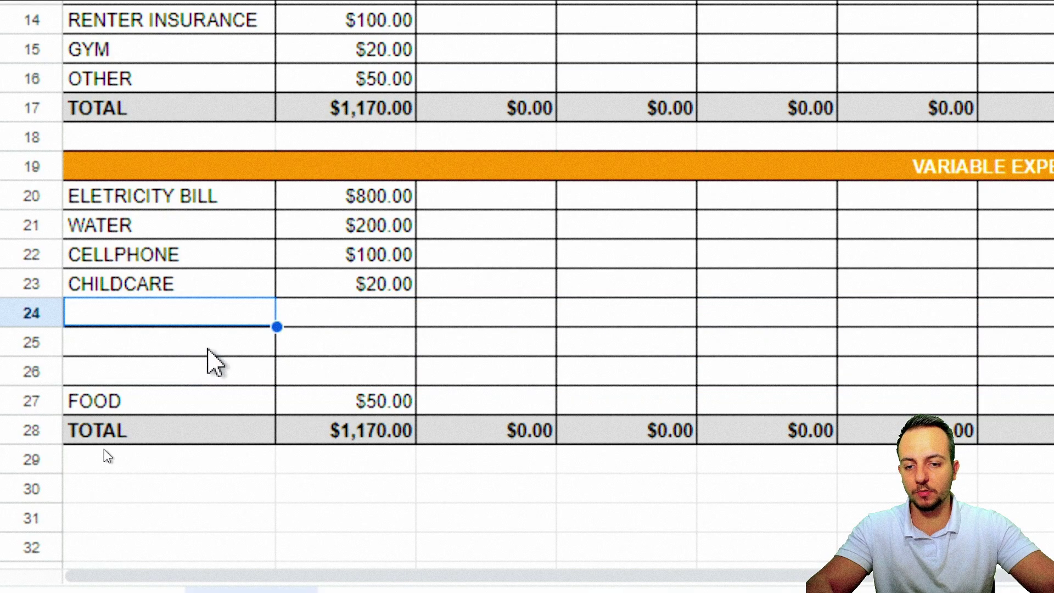
pyautogui.doubleClick(386, 434)
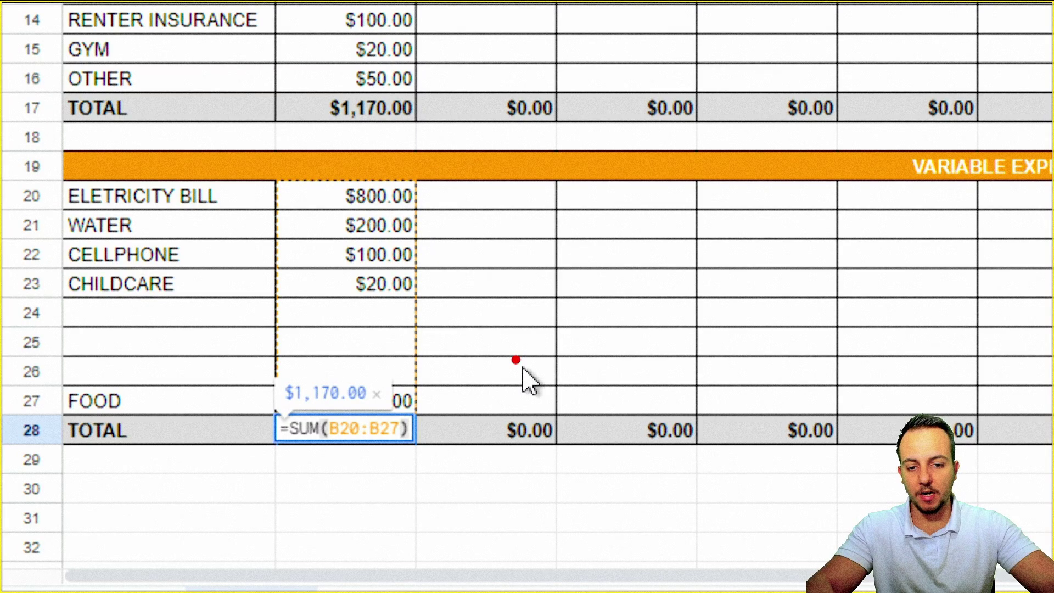
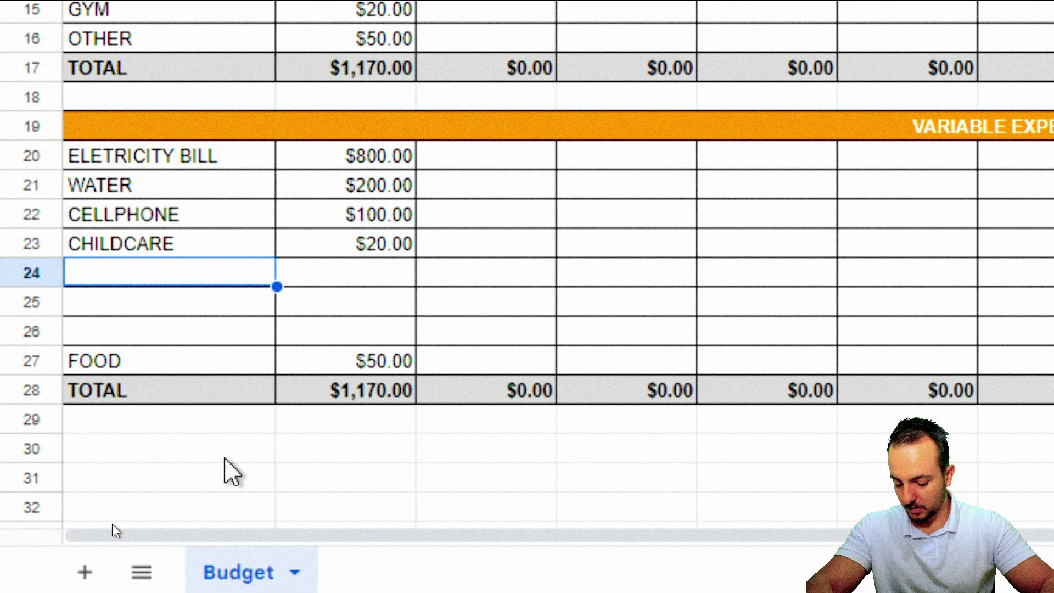
# Enter the variable expense labels FUN in A24 and OTHER in A25
pyautogui.write('FUN')
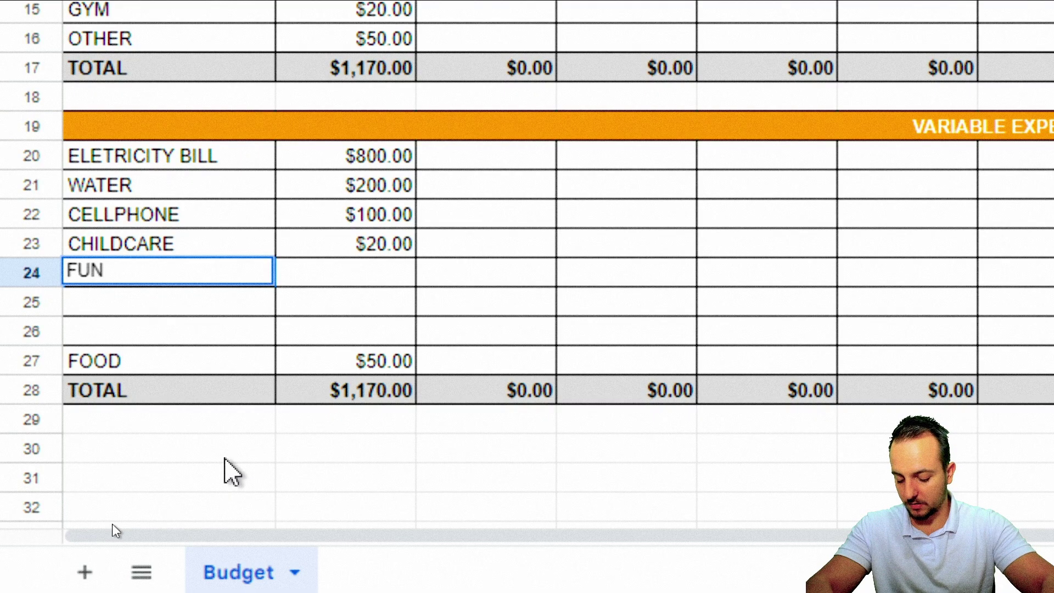
pyautogui.press('Return')
pyautogui.write('OTHER')
pyautogui.press('Return')
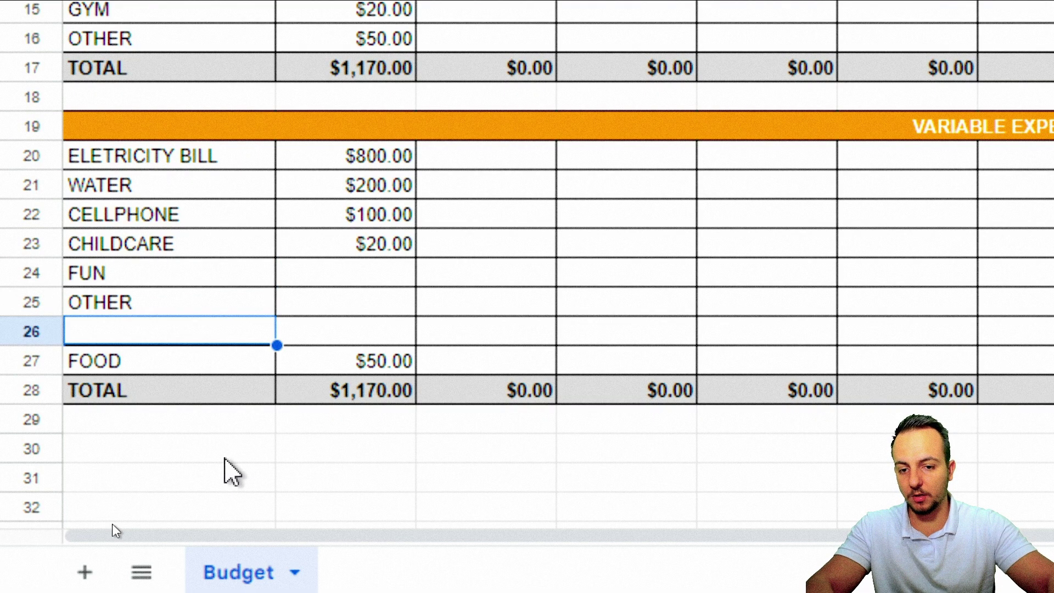
# Delete the blank row 26 and move the FOOD row above the OTHER row in the variable expenses
pyautogui.click(36, 333)
pyautogui.rightClick(36, 334)
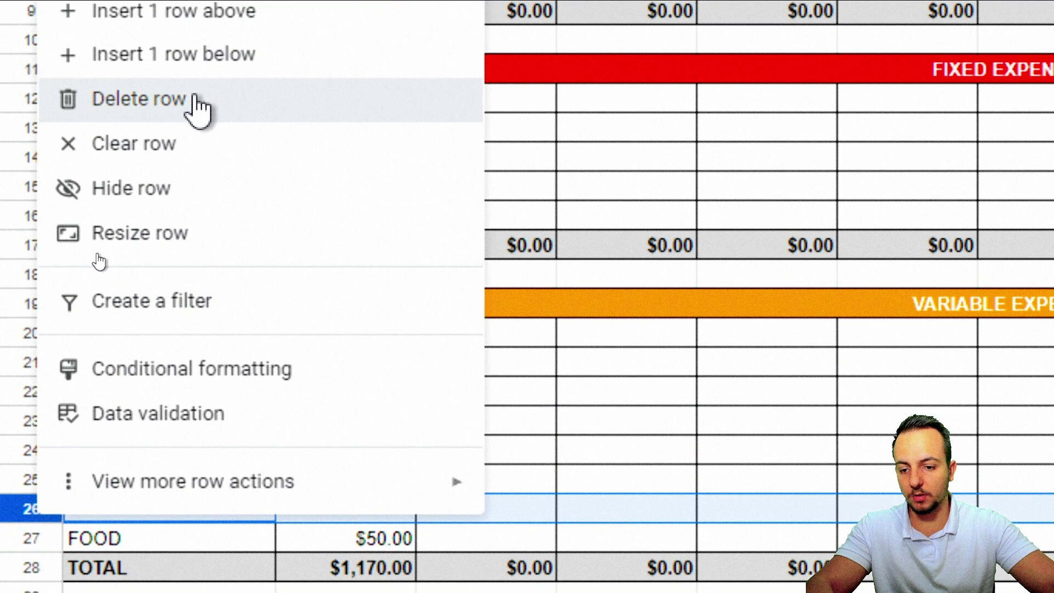
pyautogui.click(181, 105)
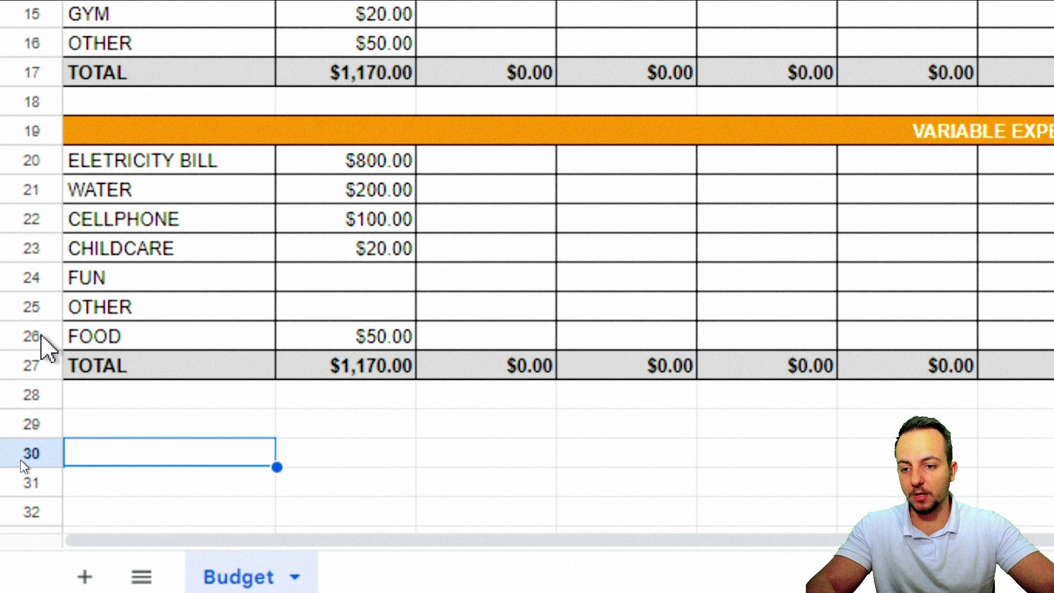
pyautogui.click(37, 333)
pyautogui.moveTo(39, 331); pyautogui.dragTo(325, 282)
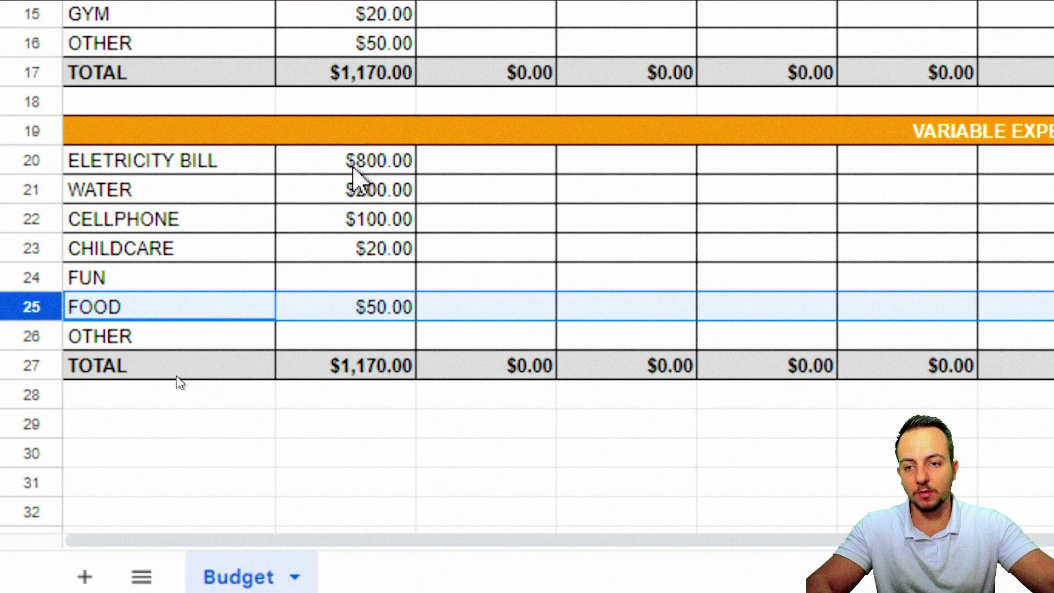
# Clear the January variable expense amounts in B20:B26 and fill every cell with 50
pyautogui.moveTo(354, 165); pyautogui.dragTo(346, 345)
pyautogui.press('Delete')
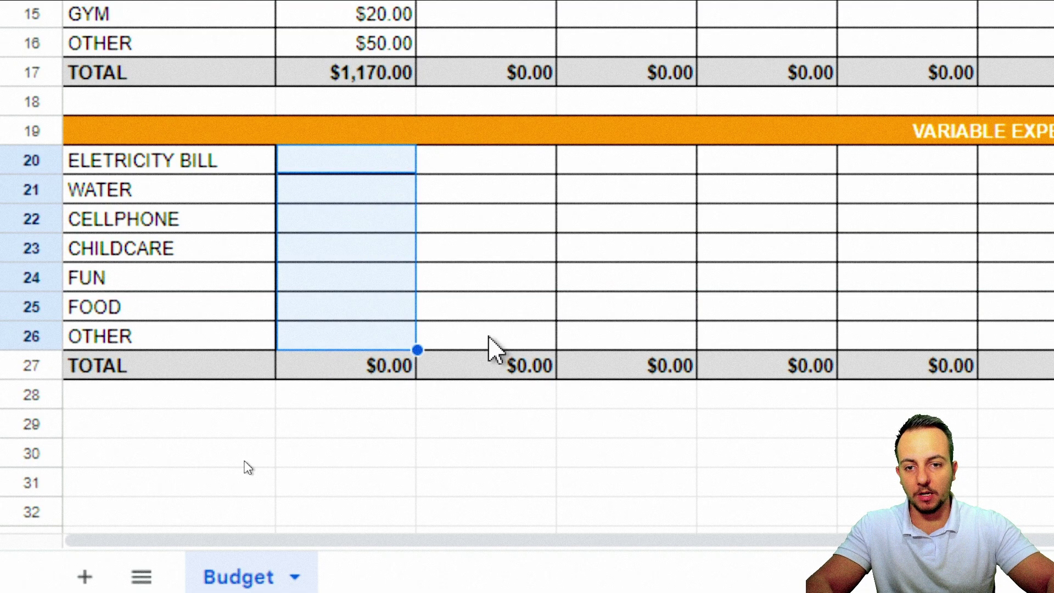
pyautogui.write('05')
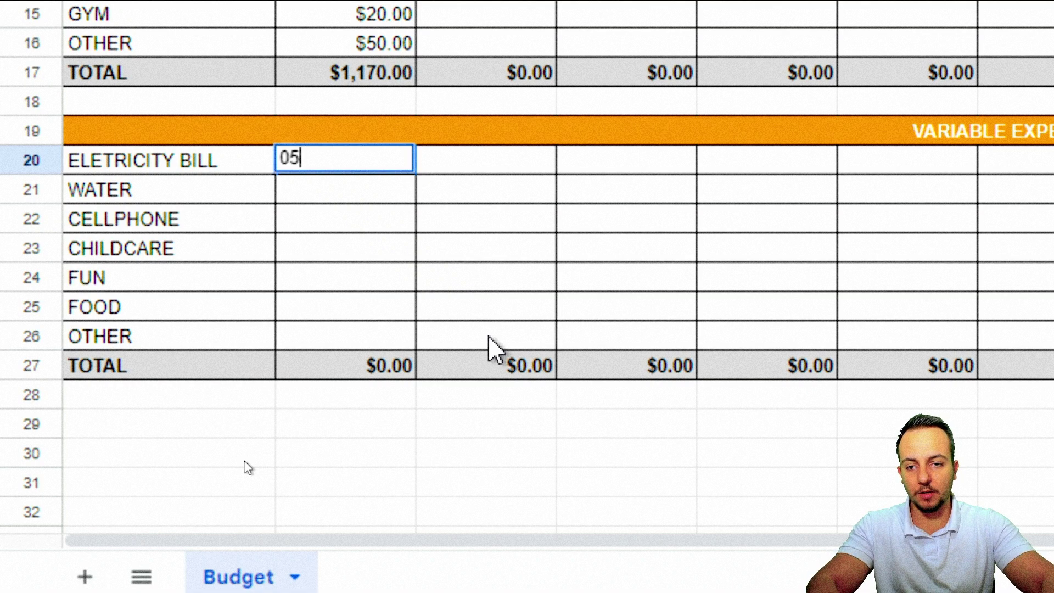
pyautogui.press('Return')
pyautogui.press('Up')
pyautogui.hotkey('shift', 'Down')
pyautogui.hotkey('shift', 'Down')
pyautogui.hotkey('shift', 'Down')
pyautogui.hotkey('shift', 'Down')
pyautogui.hotkey('shift', 'Down')
pyautogui.hotkey('shift', 'Down')
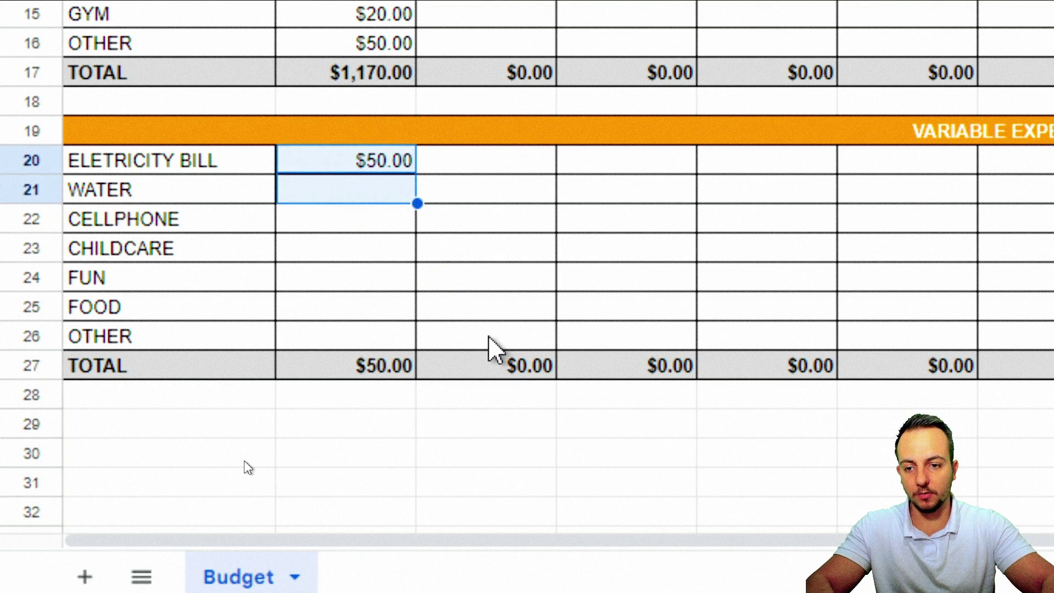
pyautogui.hotkey('shift', 'Up')
pyautogui.hotkey('shift', 'Down')
pyautogui.hotkey('ctrl', 'd')
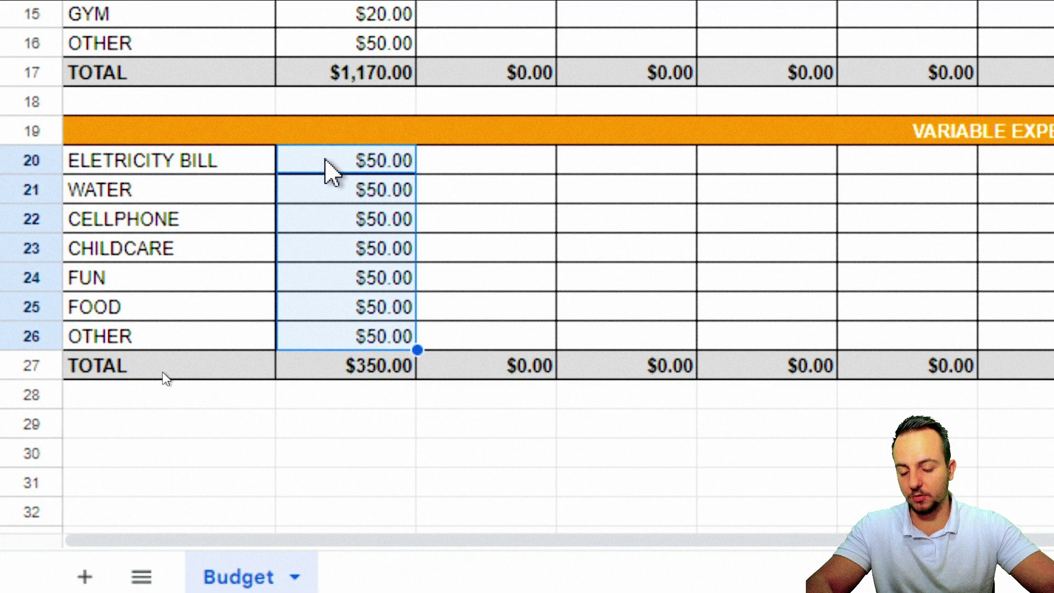
pyautogui.click(289, 161)
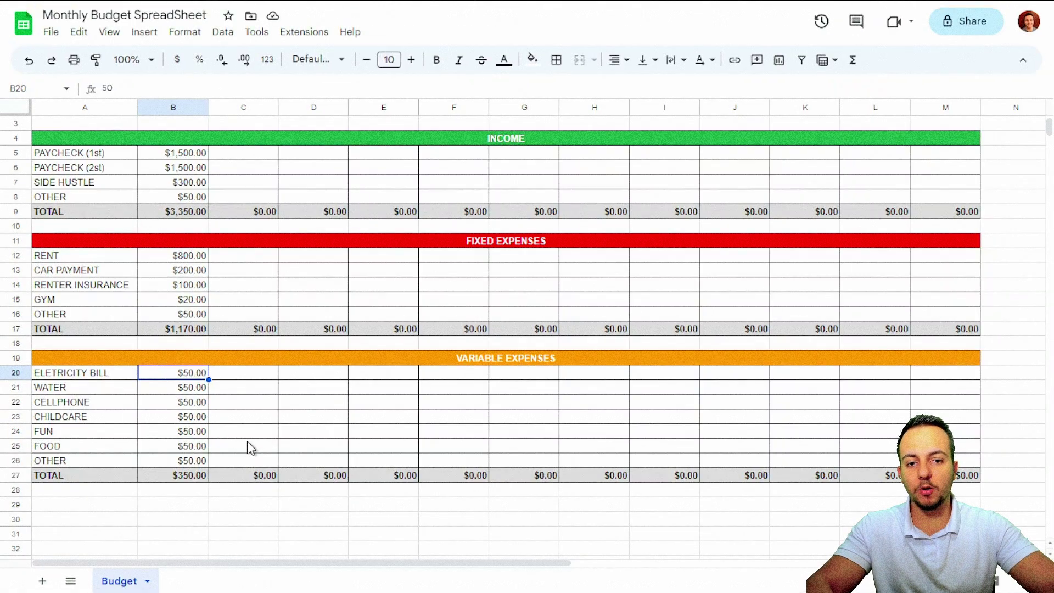
pyautogui.scroll(1, 499, 294)
pyautogui.scroll(-2, 310, 442)
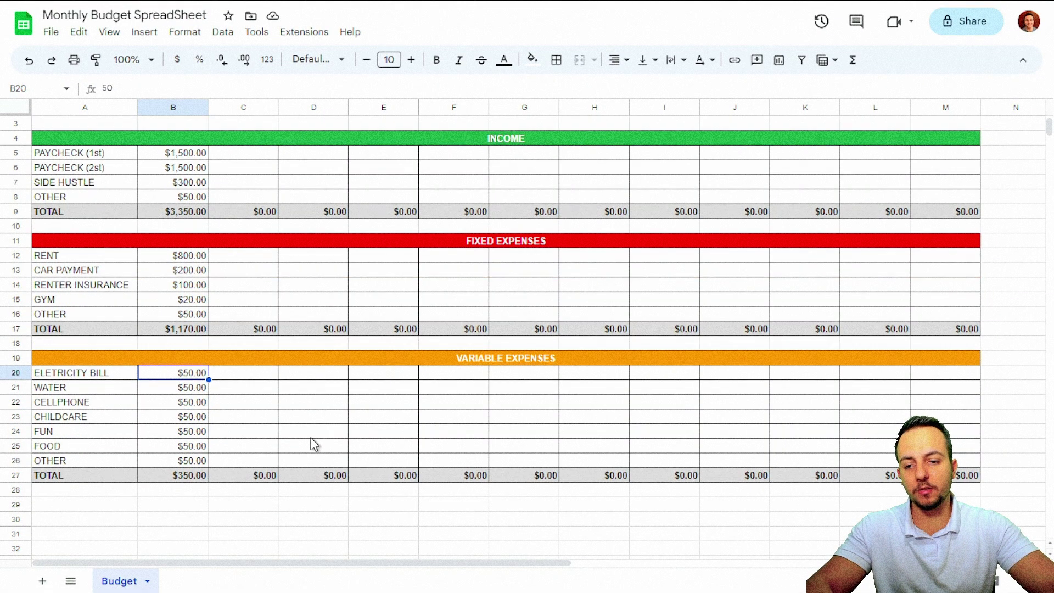
pyautogui.scroll(-5, 312, 443)
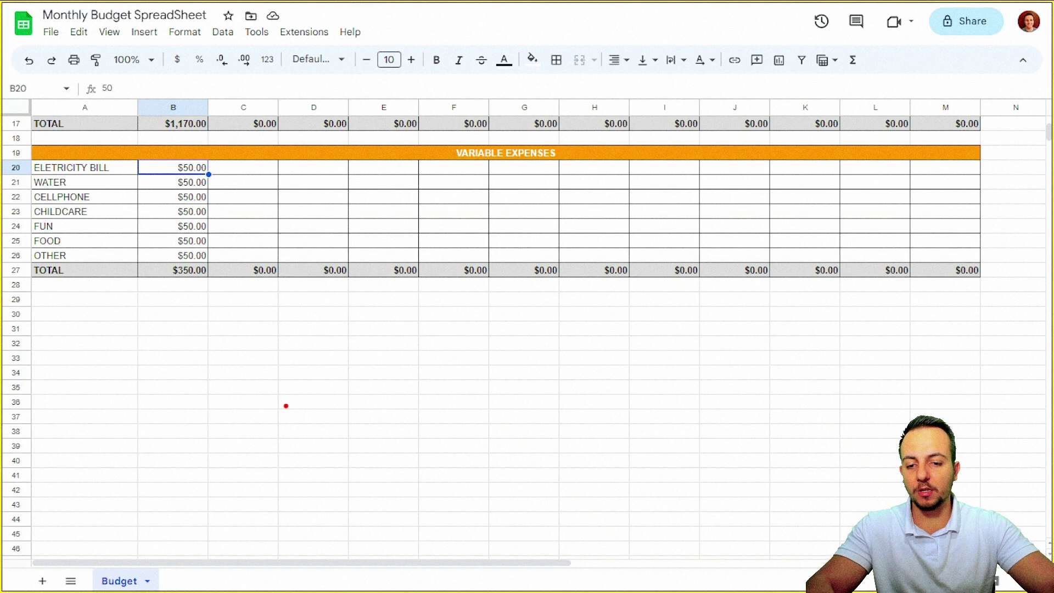
pyautogui.moveTo(26, 114)
pyautogui.mouseDown()
pyautogui.moveTo(552, 388)
pyautogui.moveTo(1046, 483)
pyautogui.mouseUp()
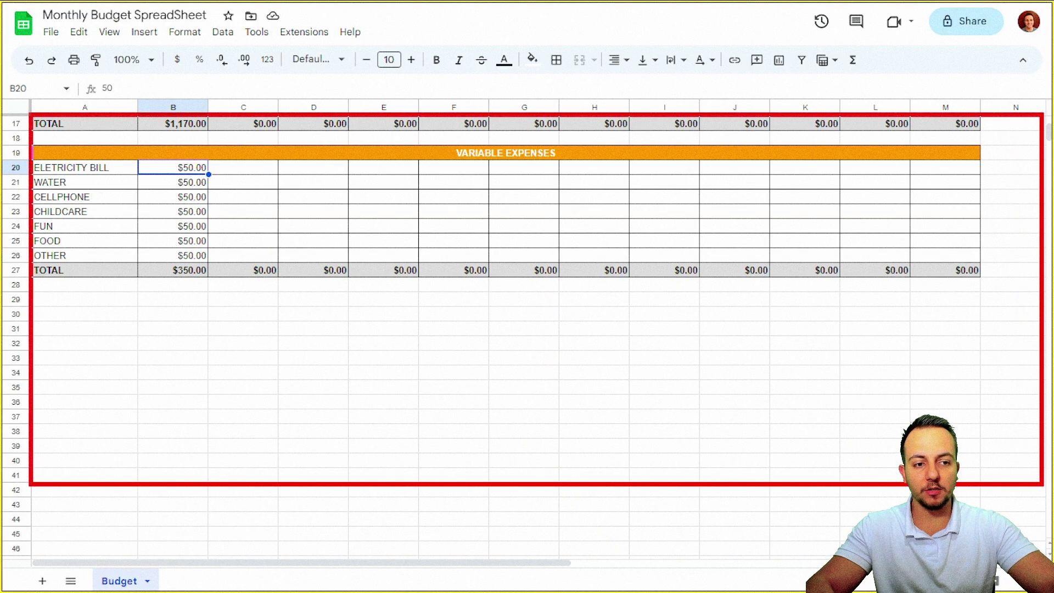
pyautogui.press('Escape')
# Freeze the top two rows of the sheet, holding the MONTHLY BUDGET title and the month names
pyautogui.scroll(4, 418, 401)
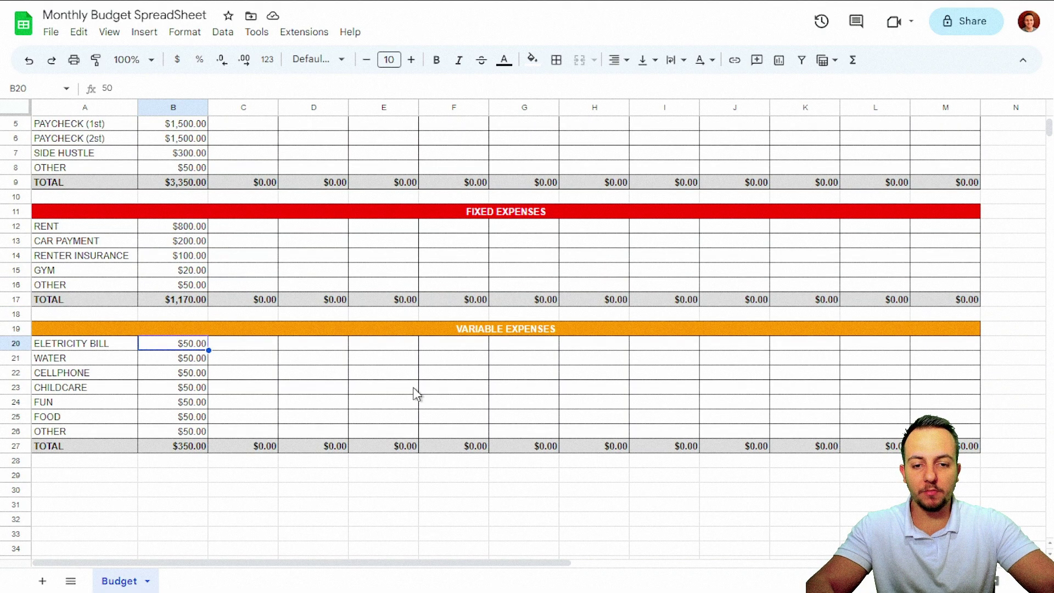
pyautogui.scroll(2, 352, 453)
pyautogui.click(59, 148)
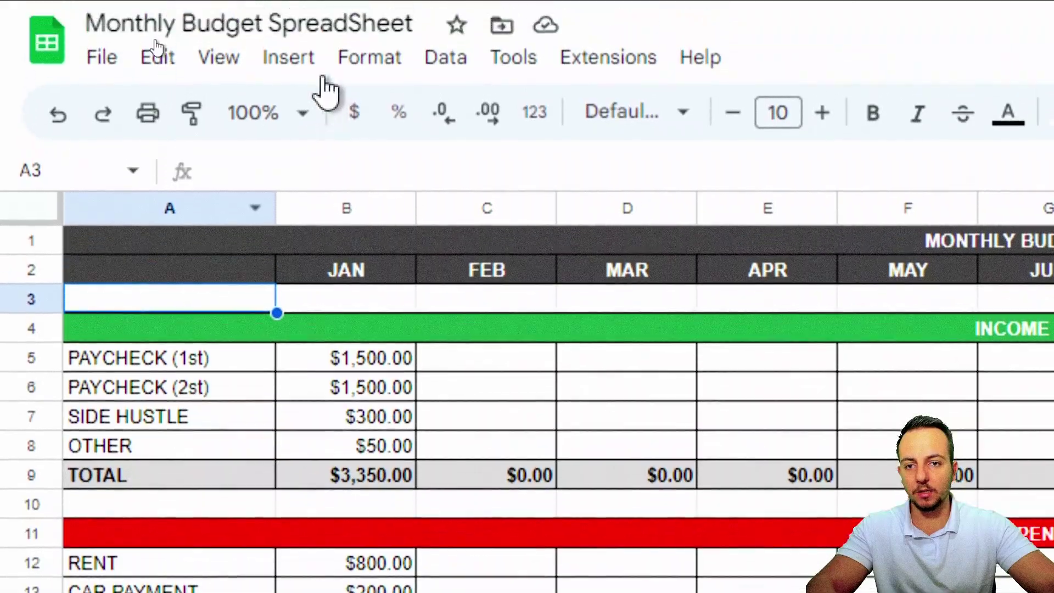
pyautogui.click(219, 64)
pyautogui.moveTo(379, 165)
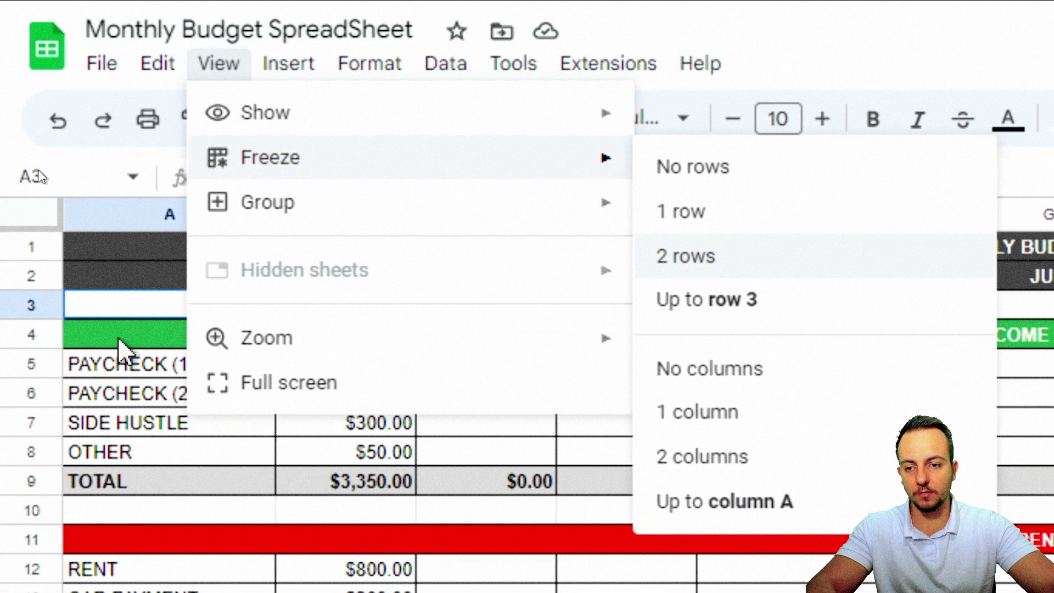
pyautogui.click(579, 272)
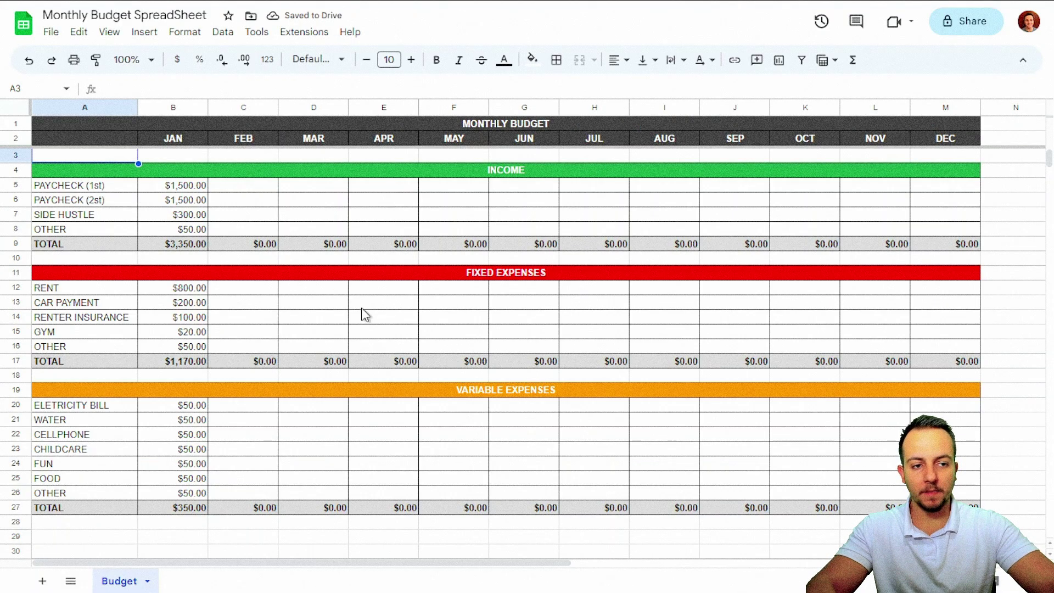
pyautogui.scroll(-4, 361, 308)
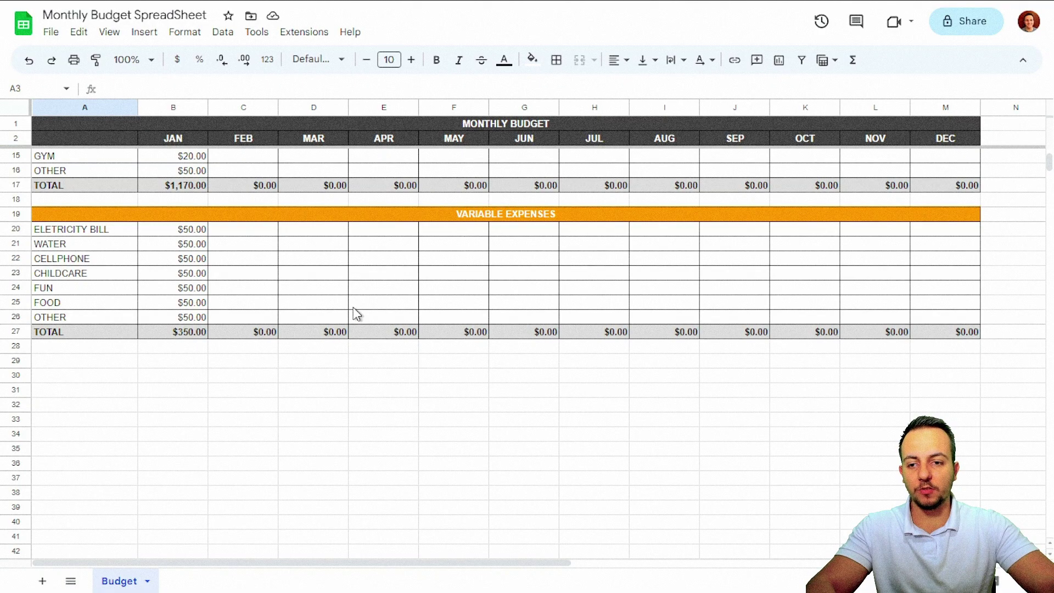
pyautogui.scroll(-1, 669, 325)
pyautogui.scroll(5, 439, 379)
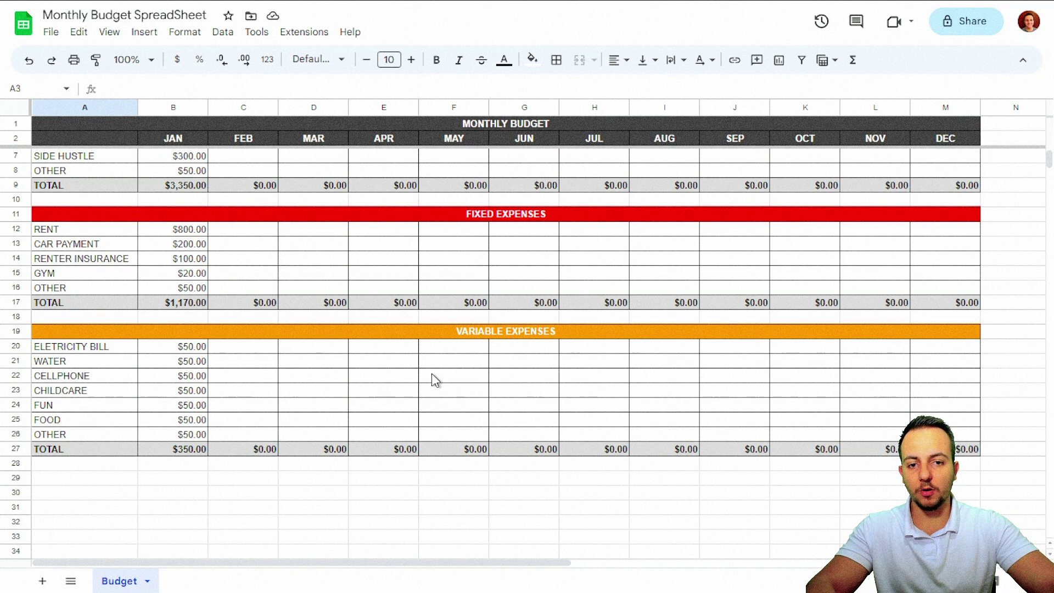
# Enter the labels REMAINING in A29 and BALANCE in A30, beneath the variable expenses section
pyautogui.scroll(-2, 363, 329)
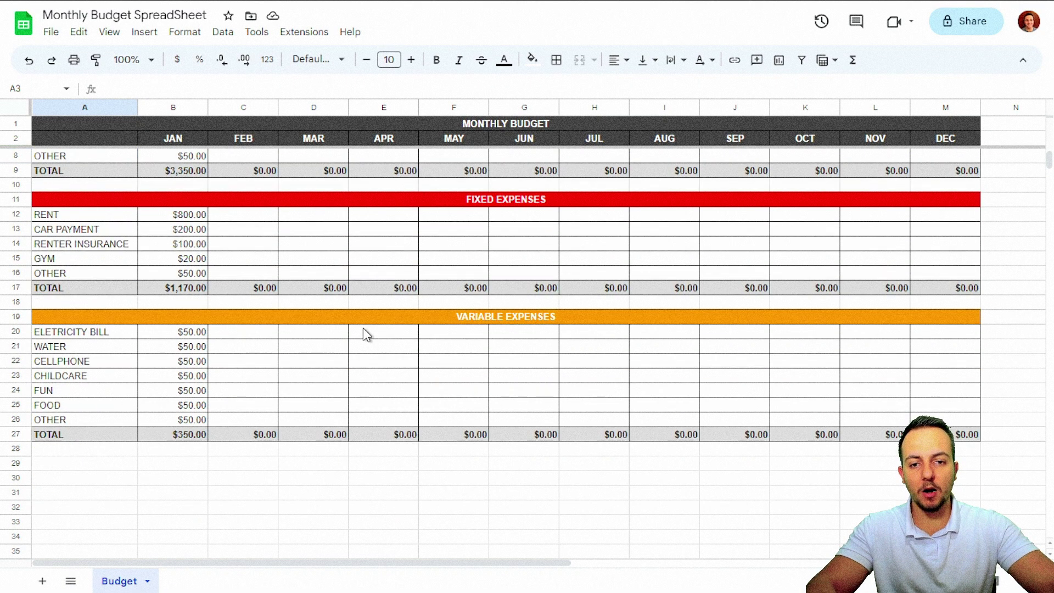
pyautogui.scroll(-1, 364, 330)
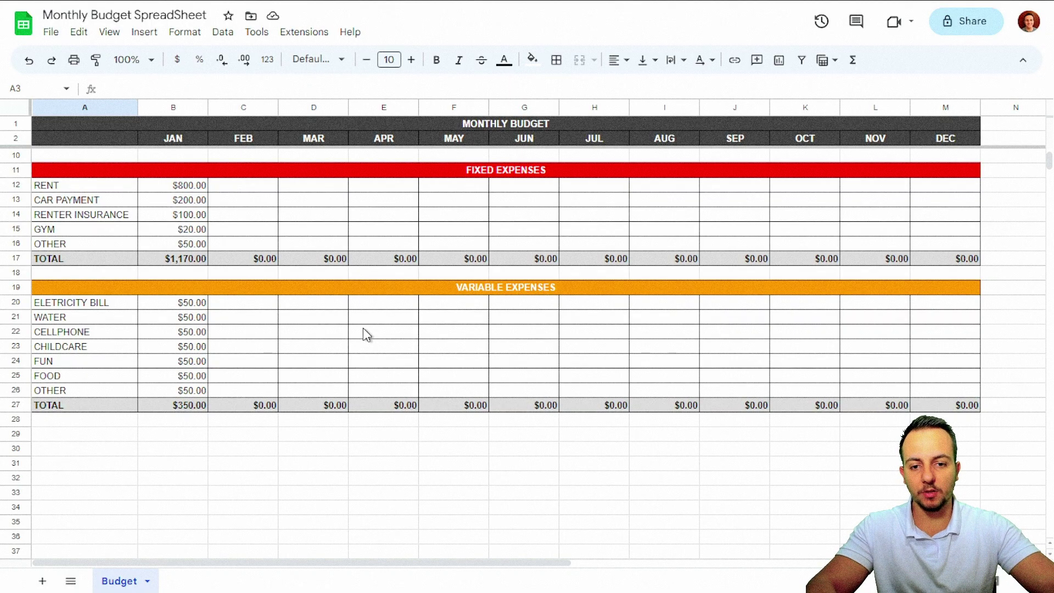
pyautogui.click(50, 437)
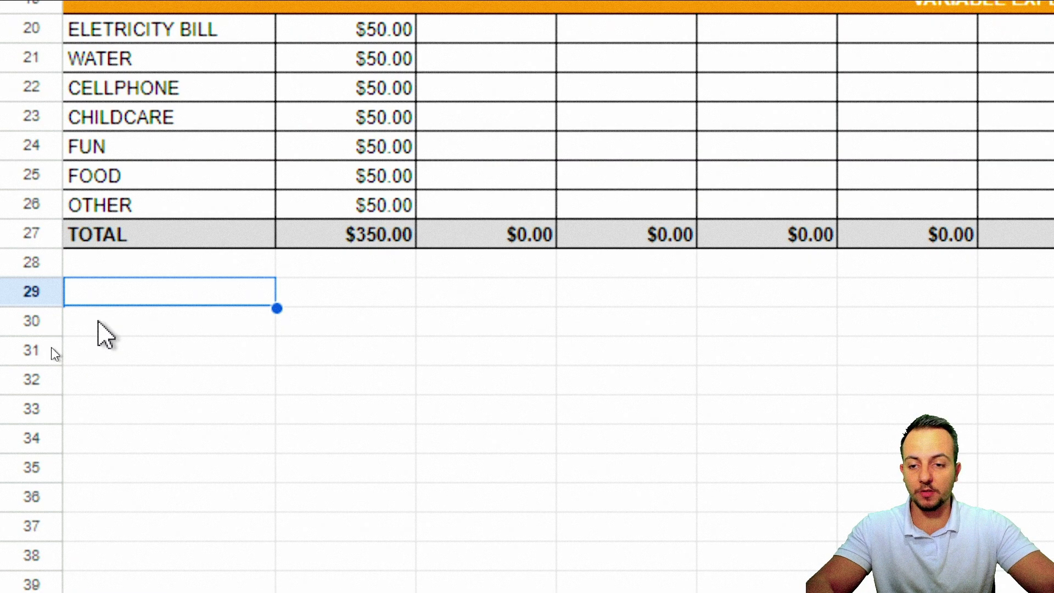
pyautogui.write('REMAINING')
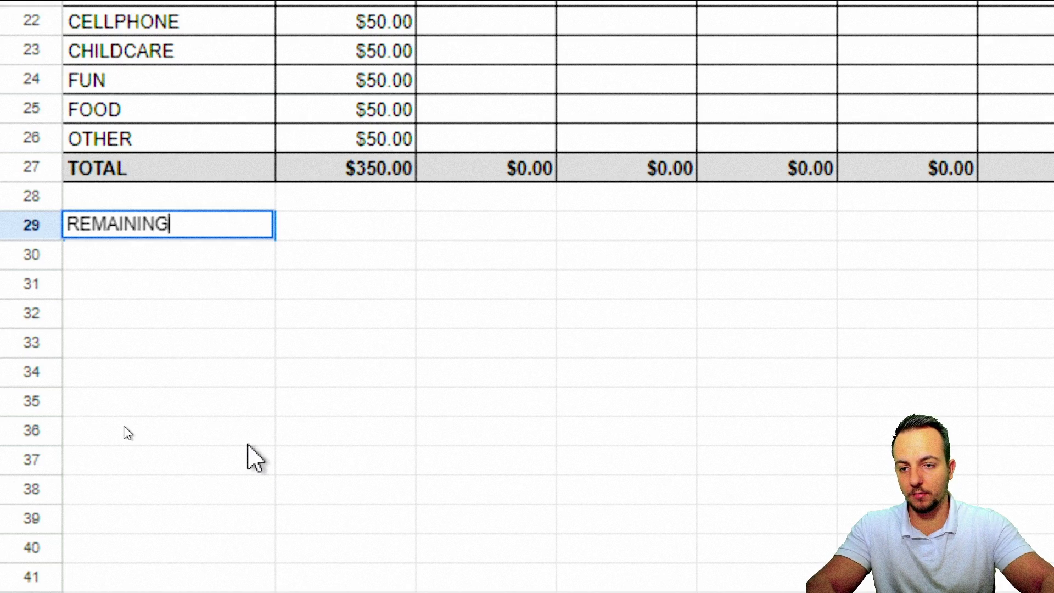
pyautogui.press('Return')
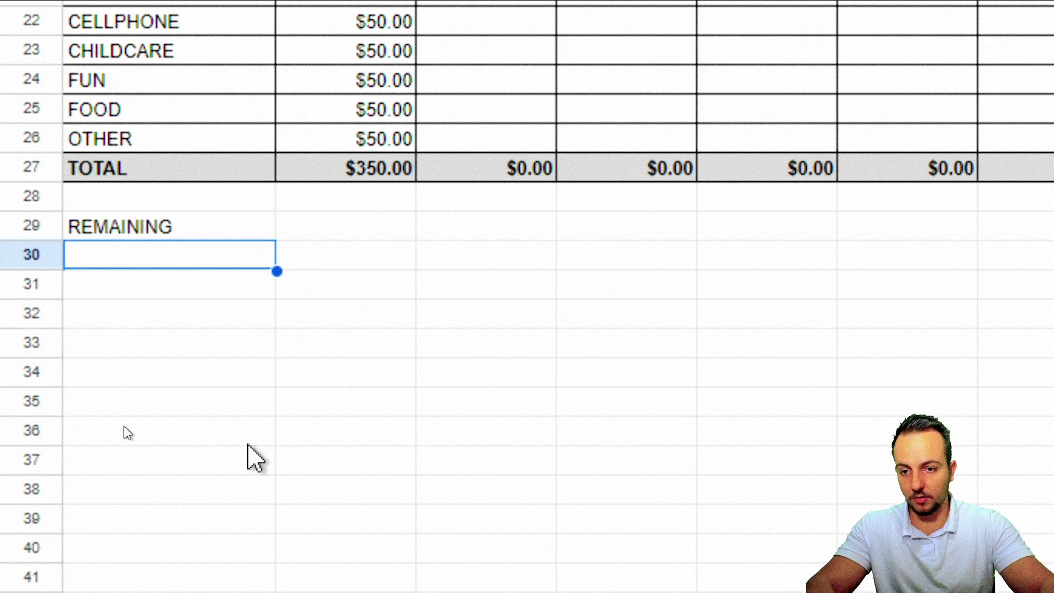
pyautogui.write('BALANCE')
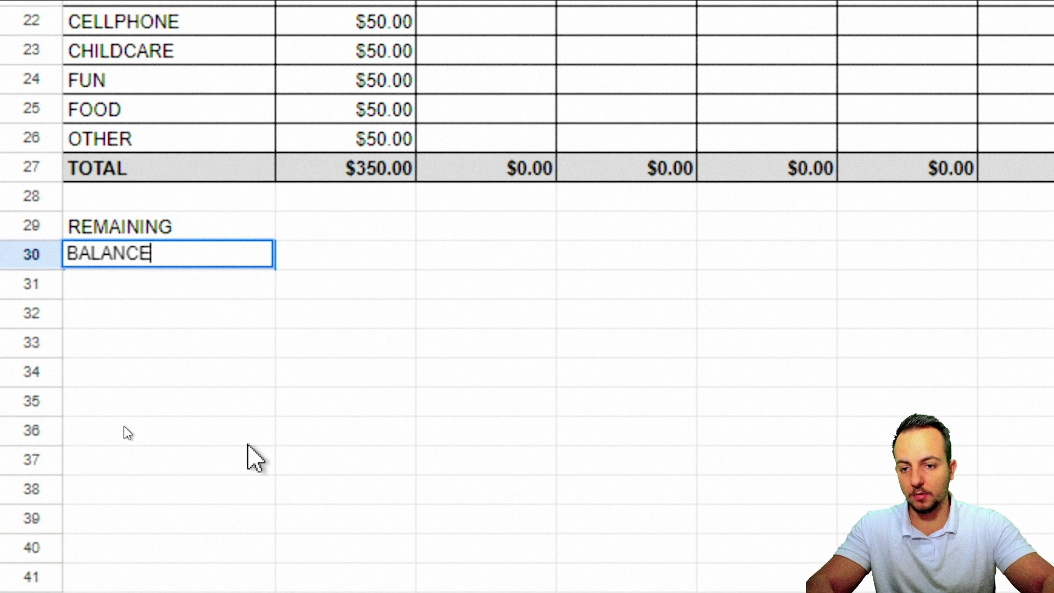
pyautogui.press('Return')
# Apply all borders to the REMAINING and BALANCE rows across the month columns
pyautogui.moveTo(176, 235); pyautogui.dragTo(345, 256)
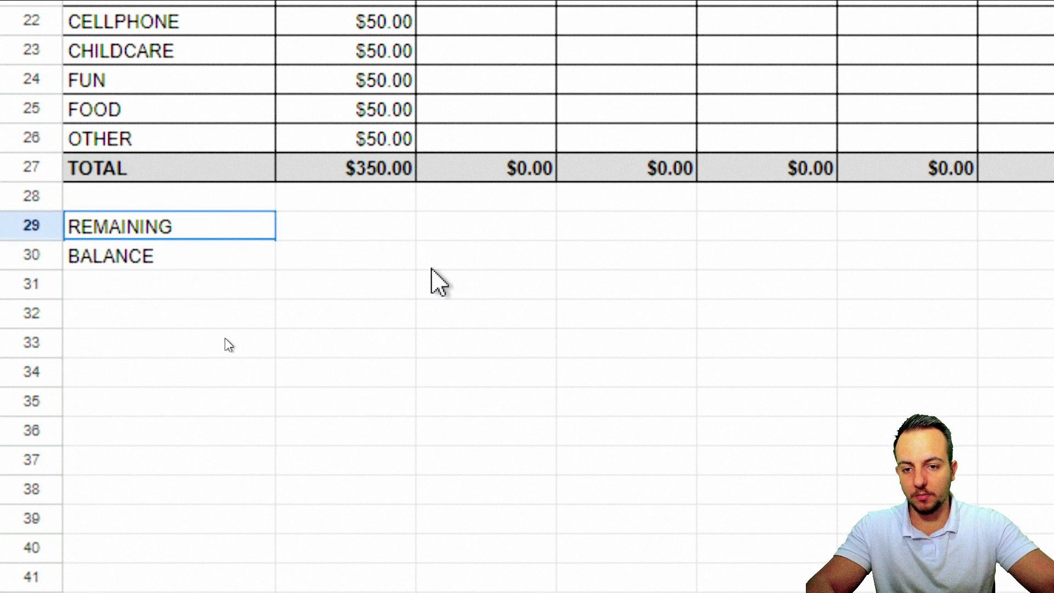
pyautogui.moveTo(551, 341); pyautogui.dragTo(939, 343)
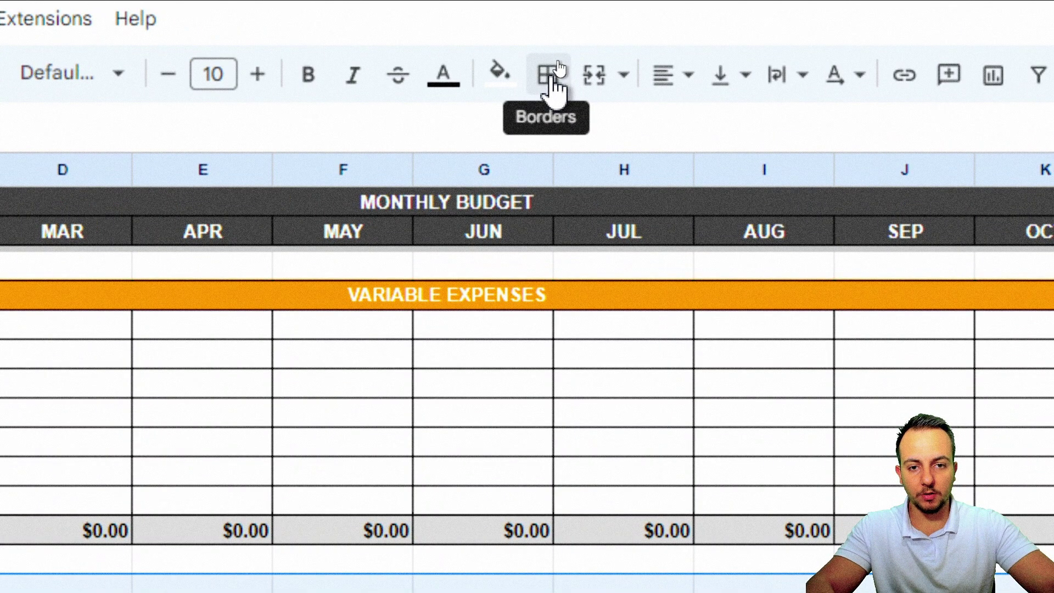
pyautogui.click(557, 71)
pyautogui.click(559, 132)
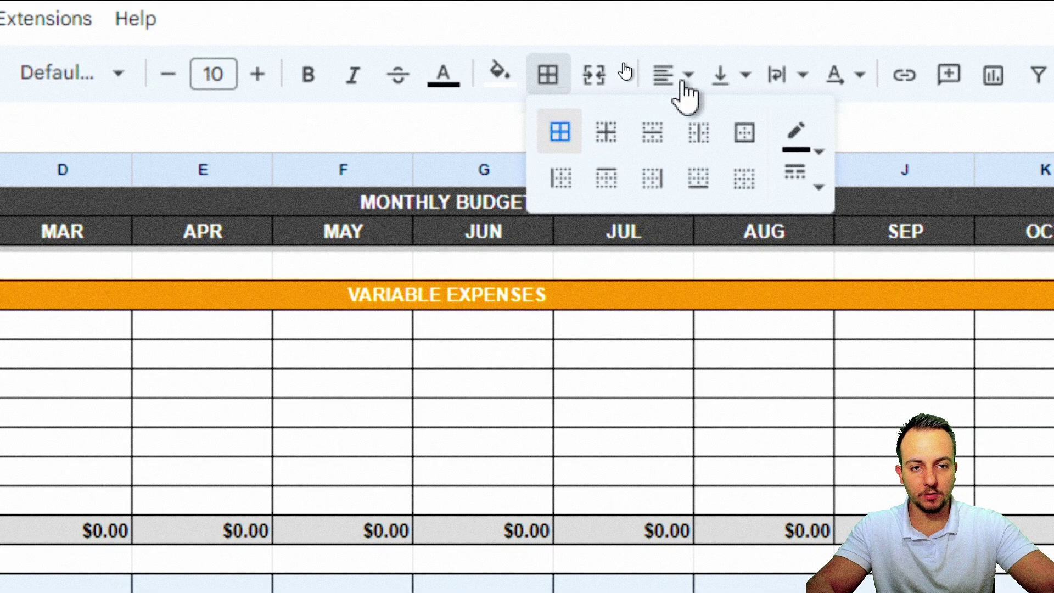
# Center the REMAINING and BALANCE rows horizontally, align them to the middle vertically and make them bold
pyautogui.click(685, 77)
pyautogui.click(716, 129)
pyautogui.click(744, 78)
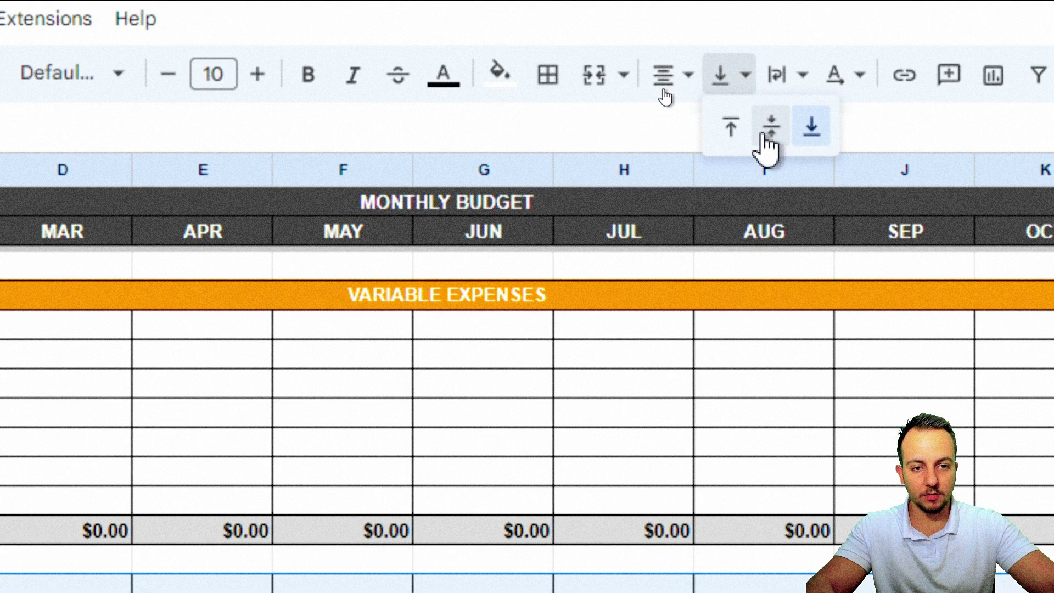
pyautogui.click(774, 131)
pyautogui.click(311, 86)
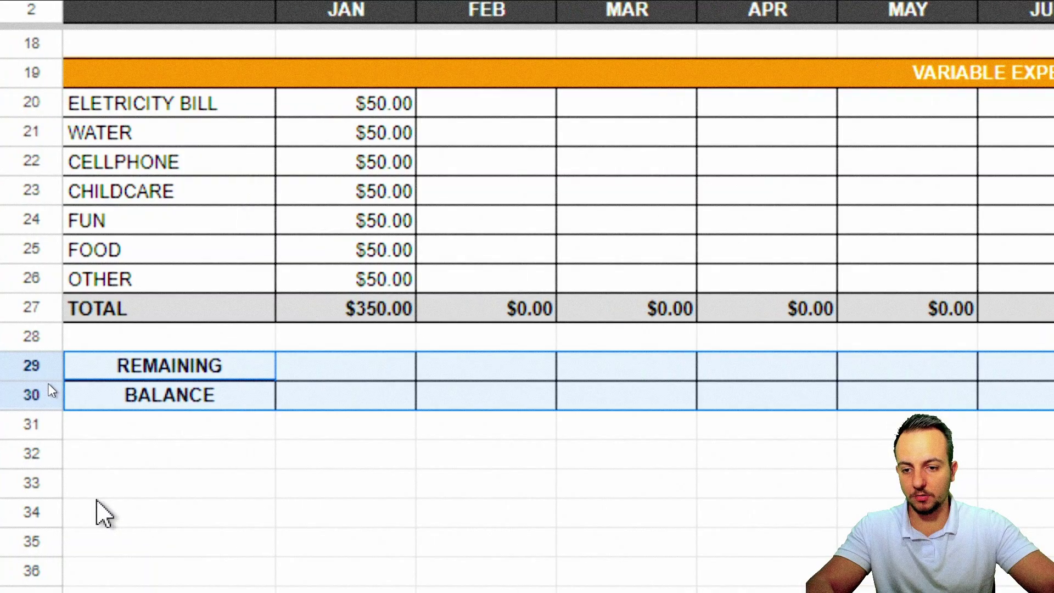
# Give the REMAINING and BALANCE labels in A29:A30 white text on a cornflower blue fill
pyautogui.moveTo(171, 365); pyautogui.dragTo(235, 404)
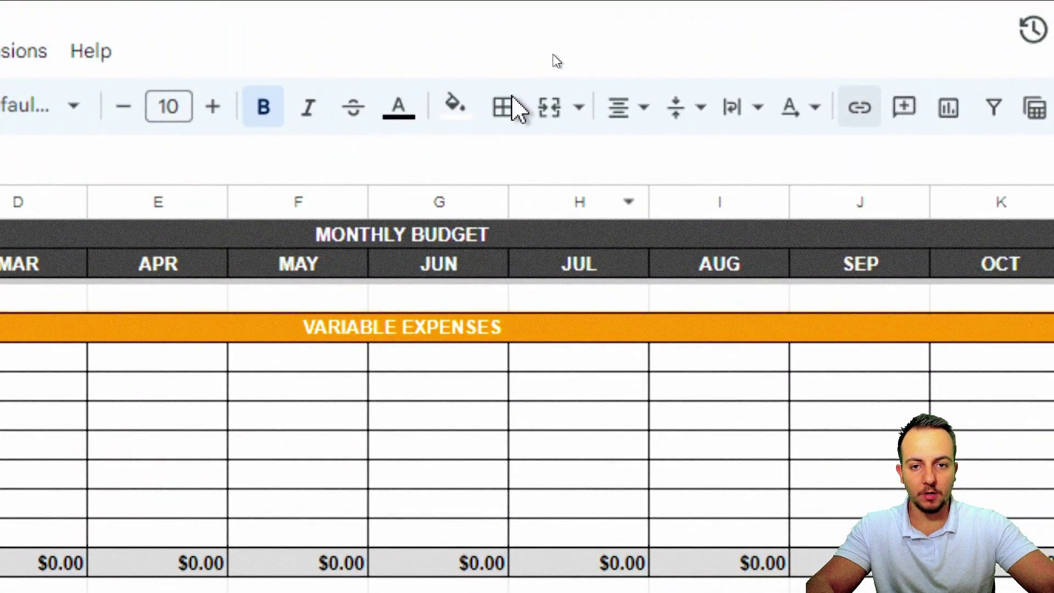
pyautogui.click(399, 108)
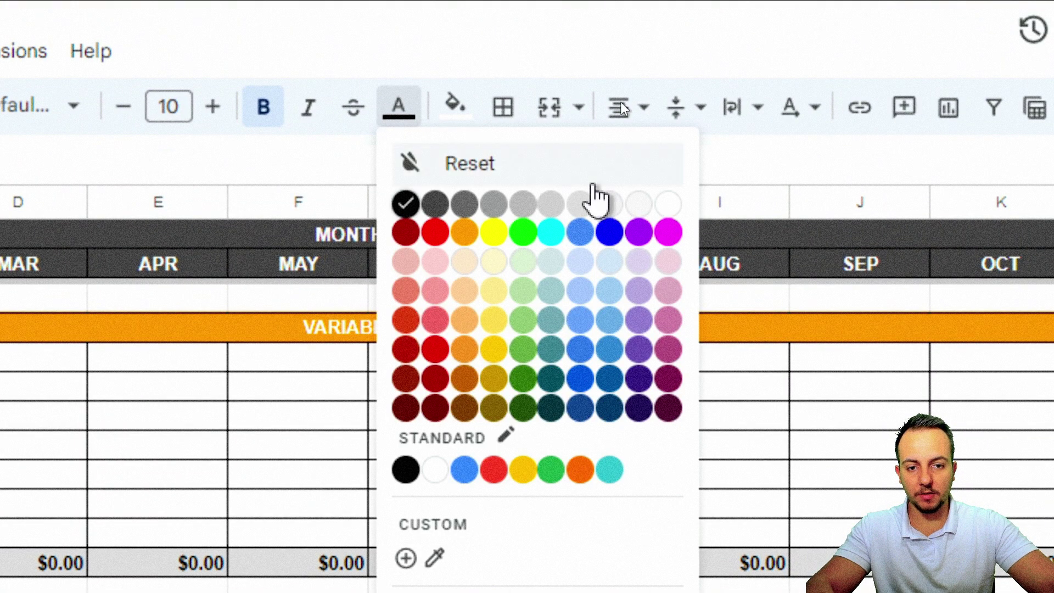
pyautogui.click(669, 204)
pyautogui.click(456, 108)
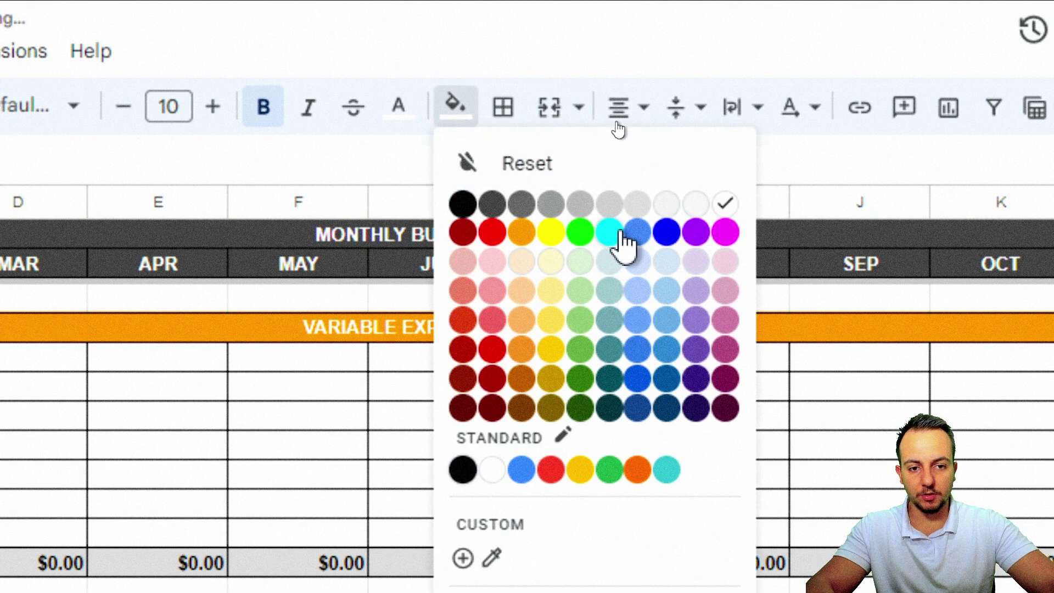
pyautogui.click(637, 231)
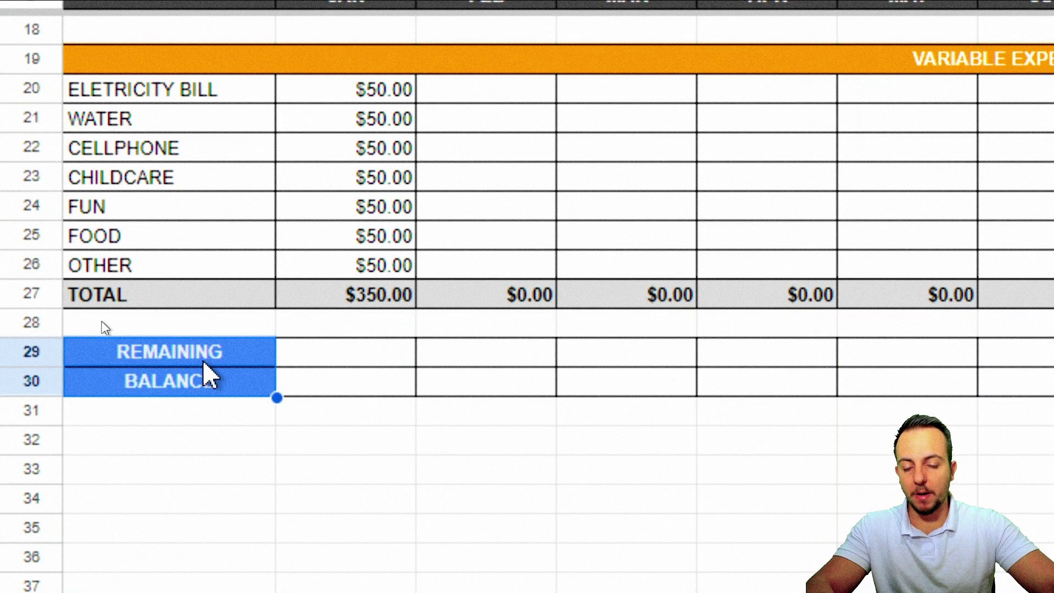
# Enter the formula =B9-B17-B27 in B29 to subtract both January expense totals from the income total
pyautogui.press('Right')
pyautogui.write('=')
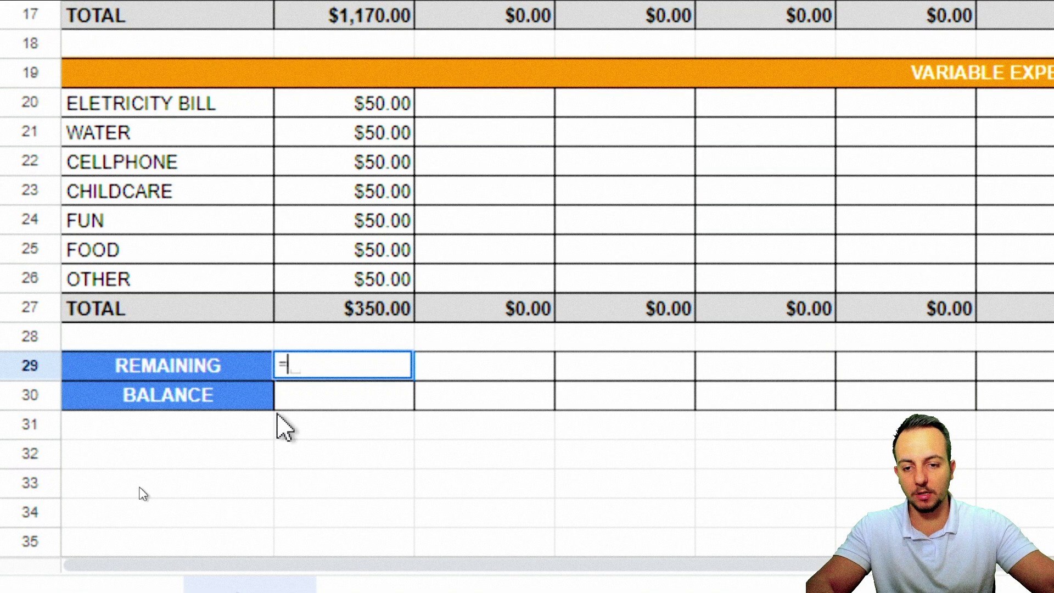
pyautogui.scroll(5, 447, 247)
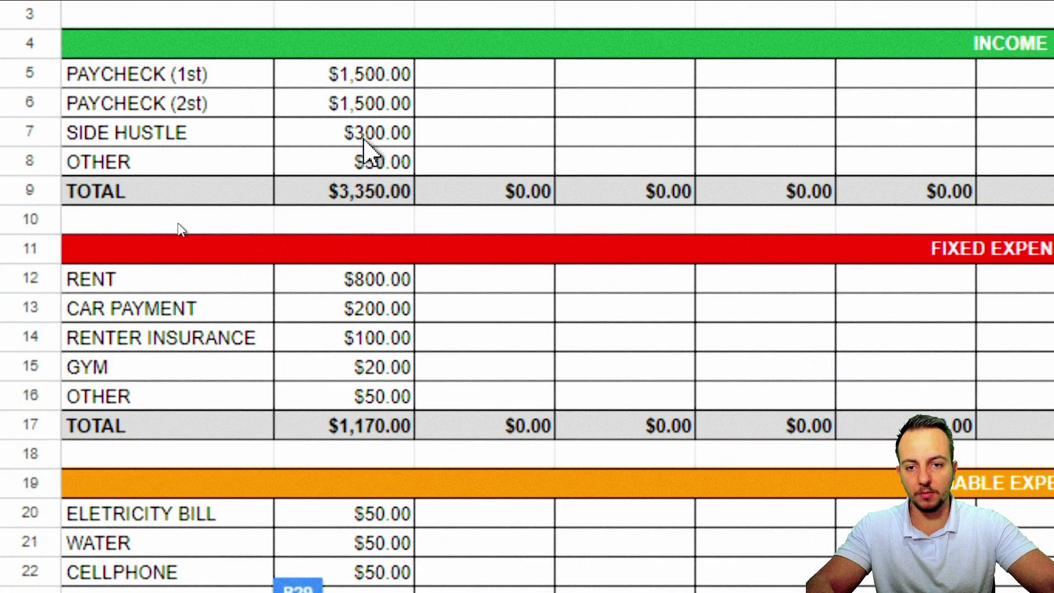
pyautogui.click(349, 191)
pyautogui.scroll(-5, 384, 533)
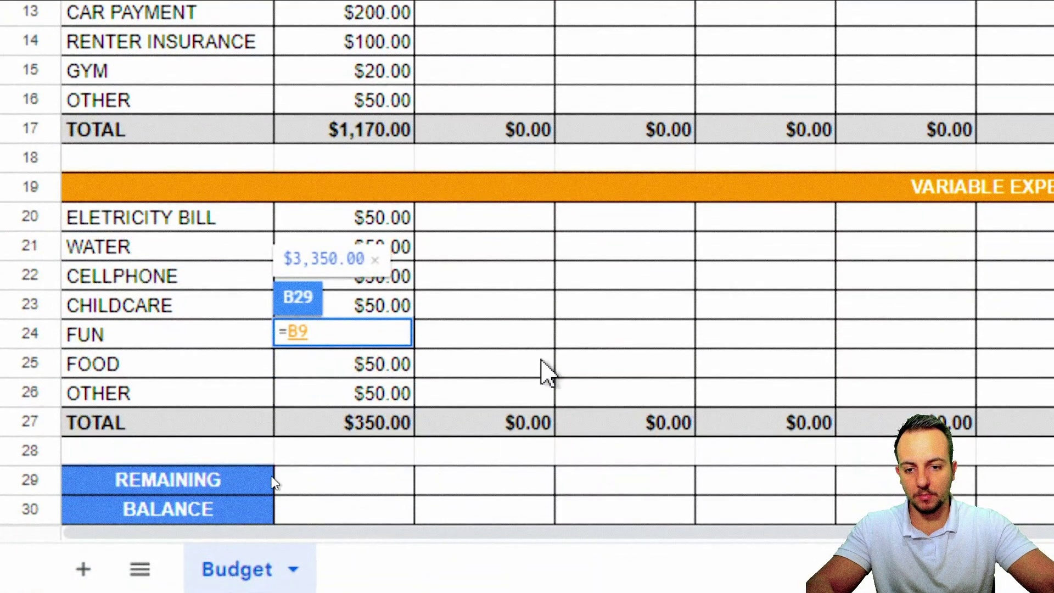
pyautogui.write('-')
pyautogui.scroll(2, 545, 370)
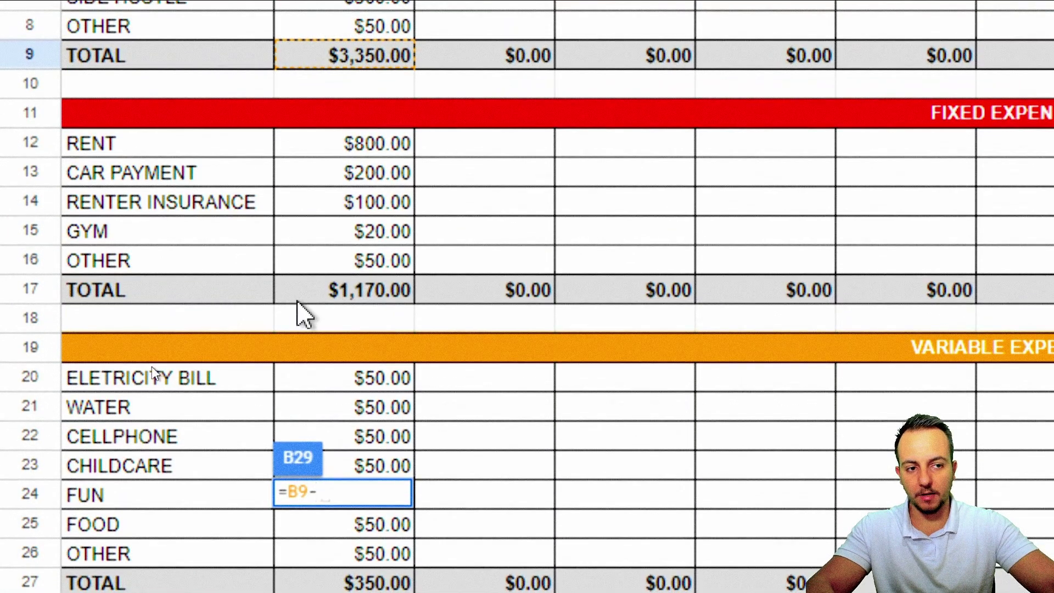
pyautogui.click(329, 296)
pyautogui.write('-')
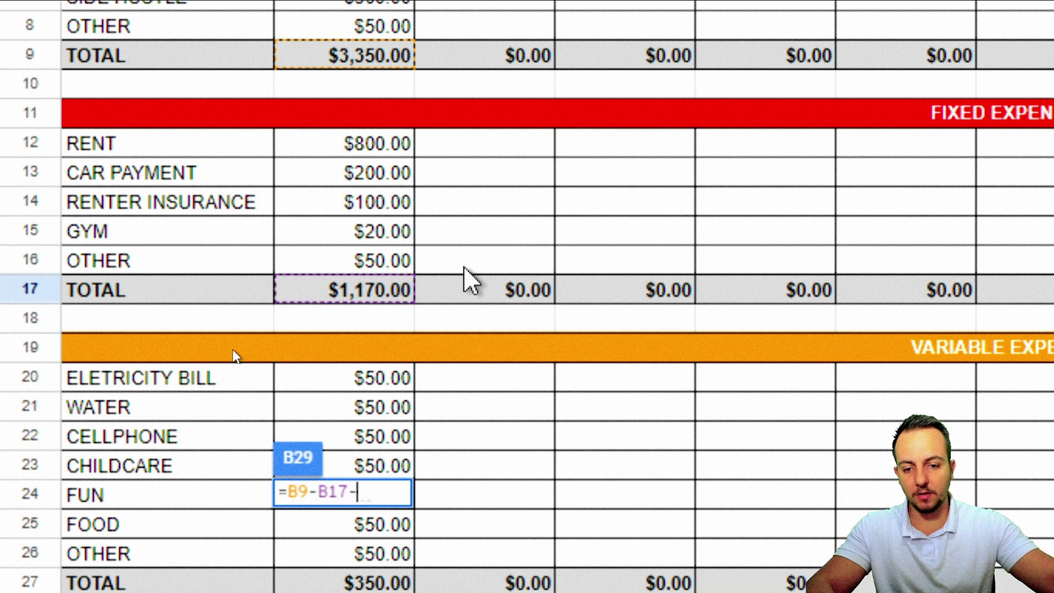
pyautogui.scroll(-2, 467, 532)
pyautogui.click(352, 439)
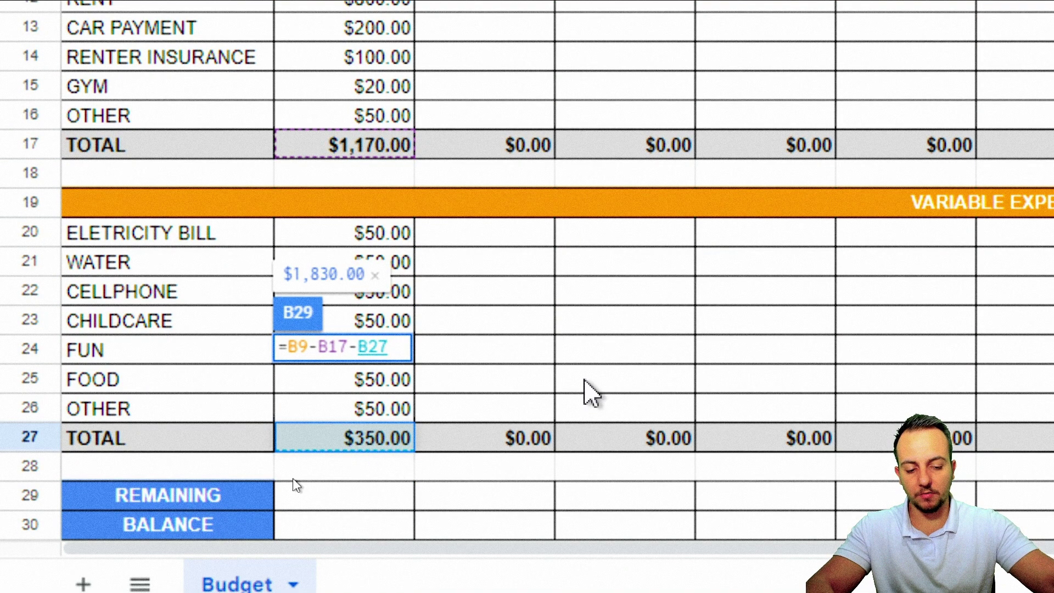
pyautogui.press('Return')
# Examine the January REMAINING formula in B29 and its cell references without changing it
pyautogui.scroll(-5, 574, 404)
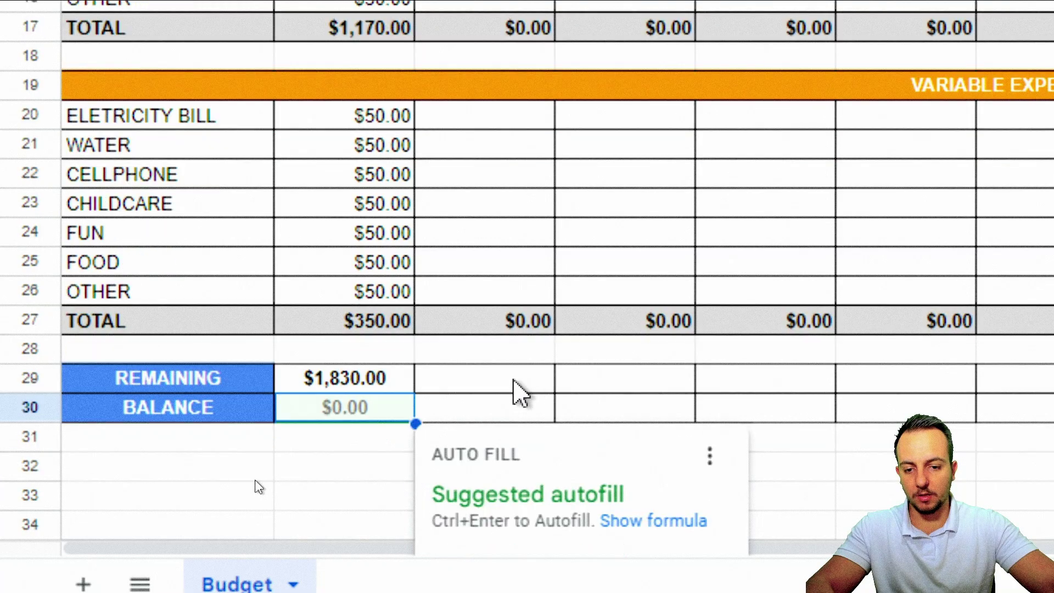
pyautogui.click(324, 343)
pyautogui.click(357, 236)
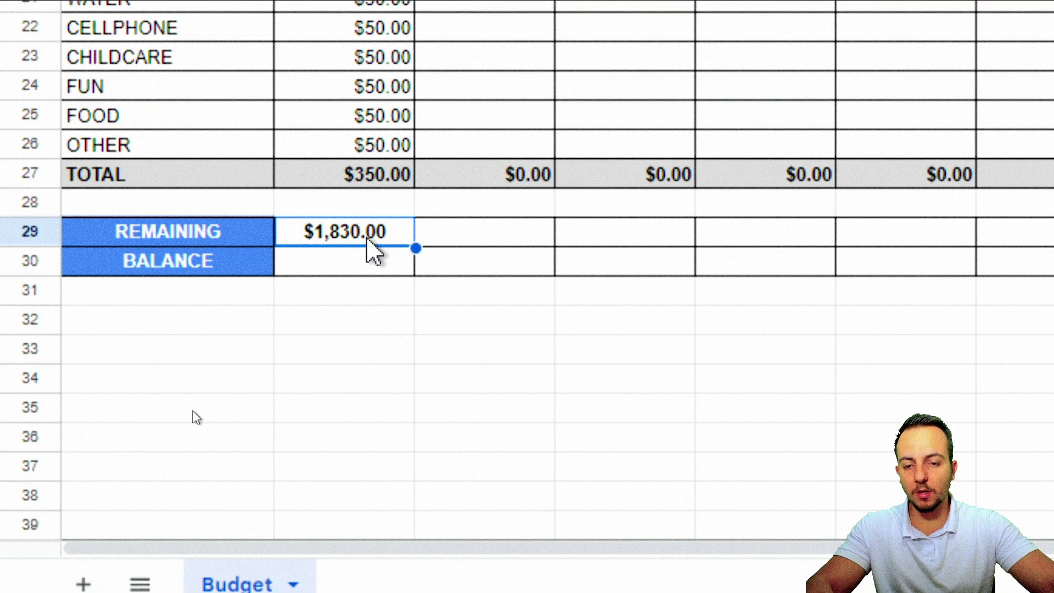
pyautogui.press('F2')
pyautogui.press('Left')
pyautogui.press('Left')
pyautogui.press('Left')
pyautogui.press('Left')
pyautogui.press('Left')
pyautogui.press('Left')
pyautogui.press('Left')
pyautogui.press('Left')
pyautogui.press('Left')
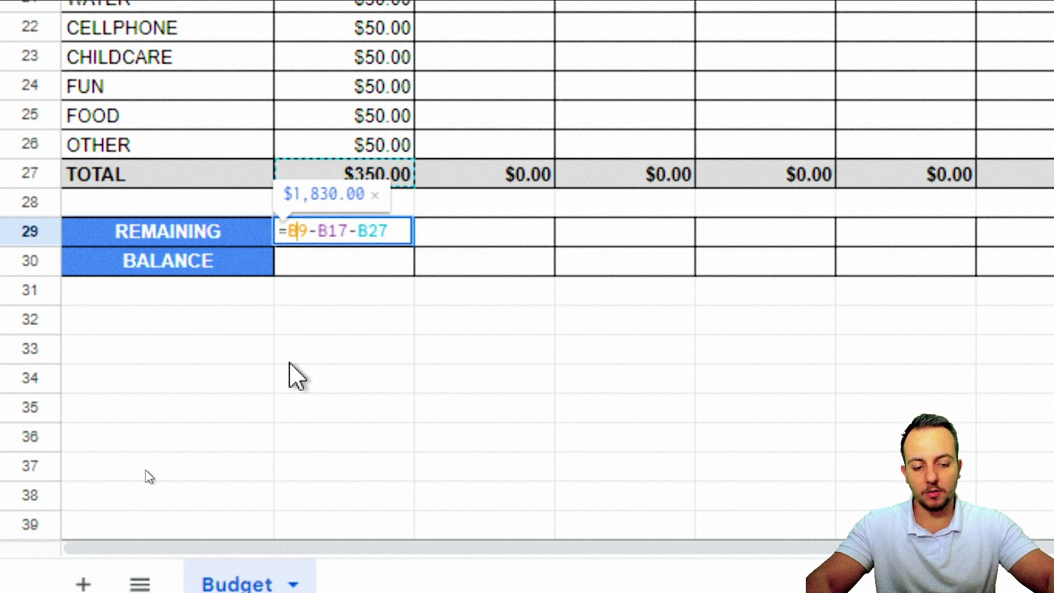
pyautogui.press('Return')
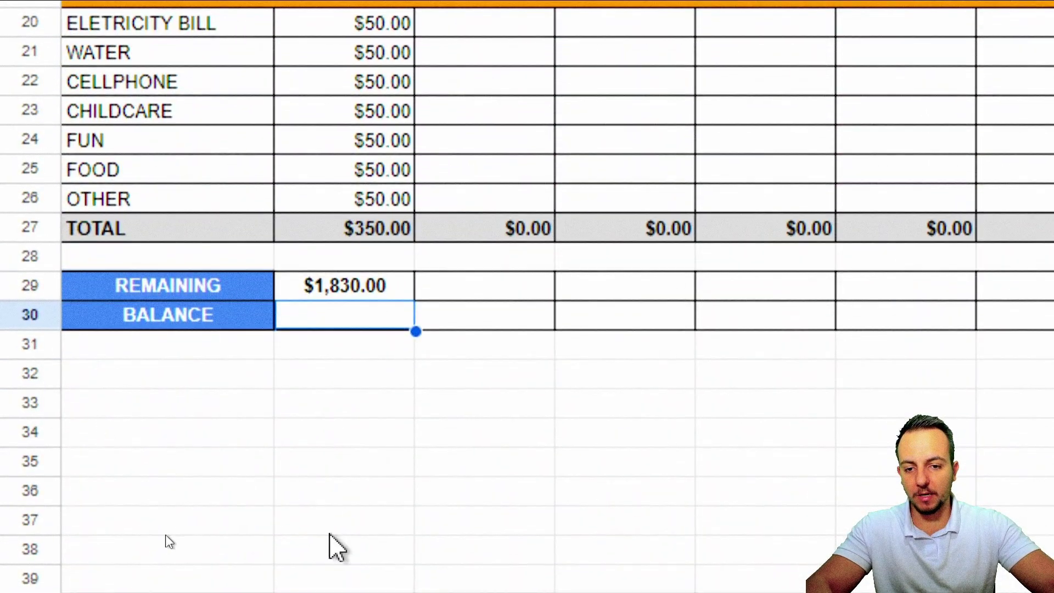
# Enter the formula =B29 in B30 as the January BALANCE
pyautogui.write('=')
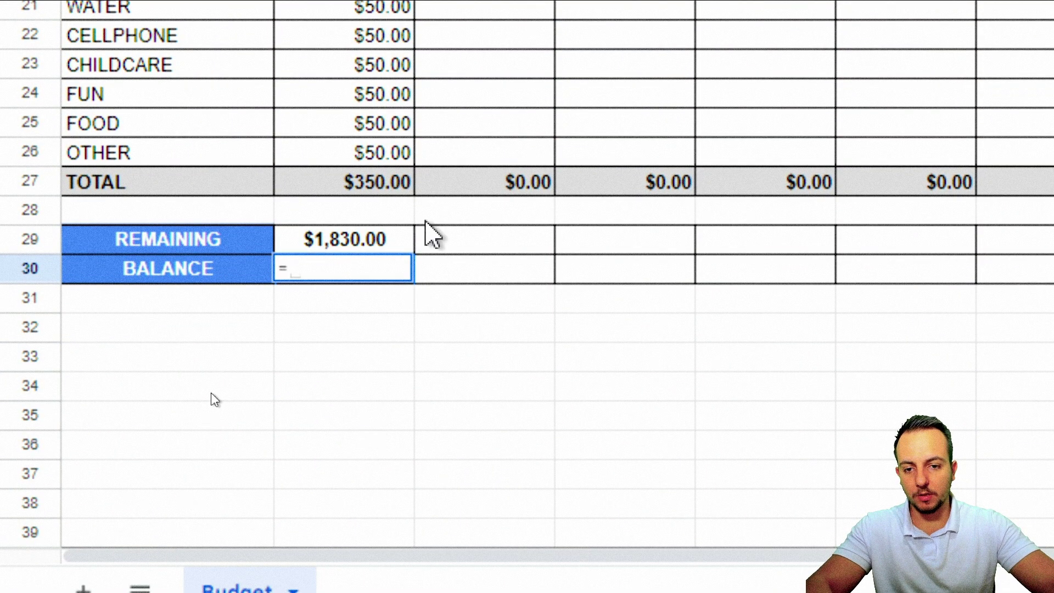
pyautogui.click(329, 239)
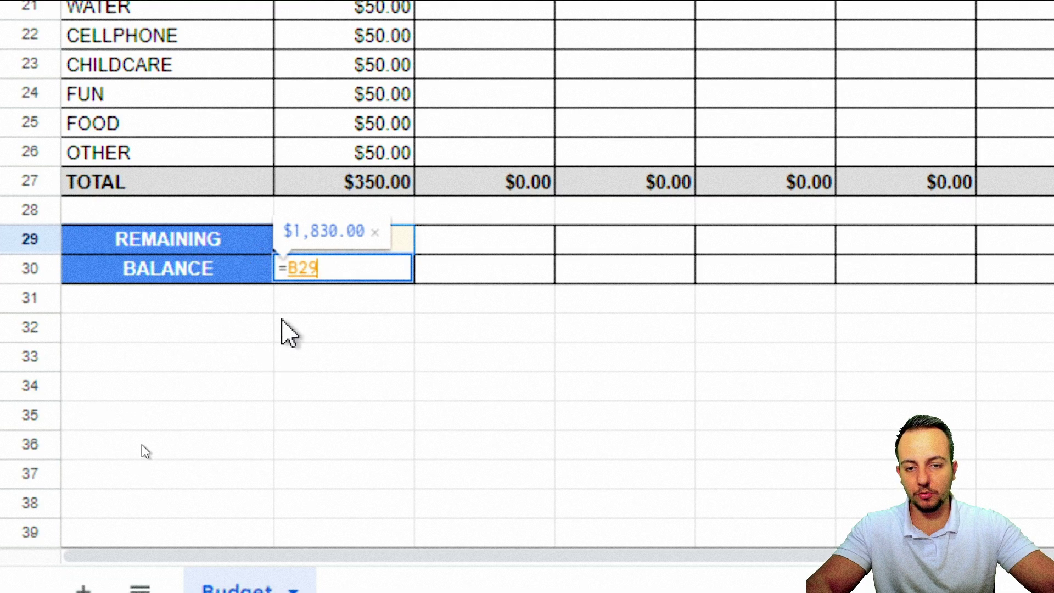
pyautogui.press('Return')
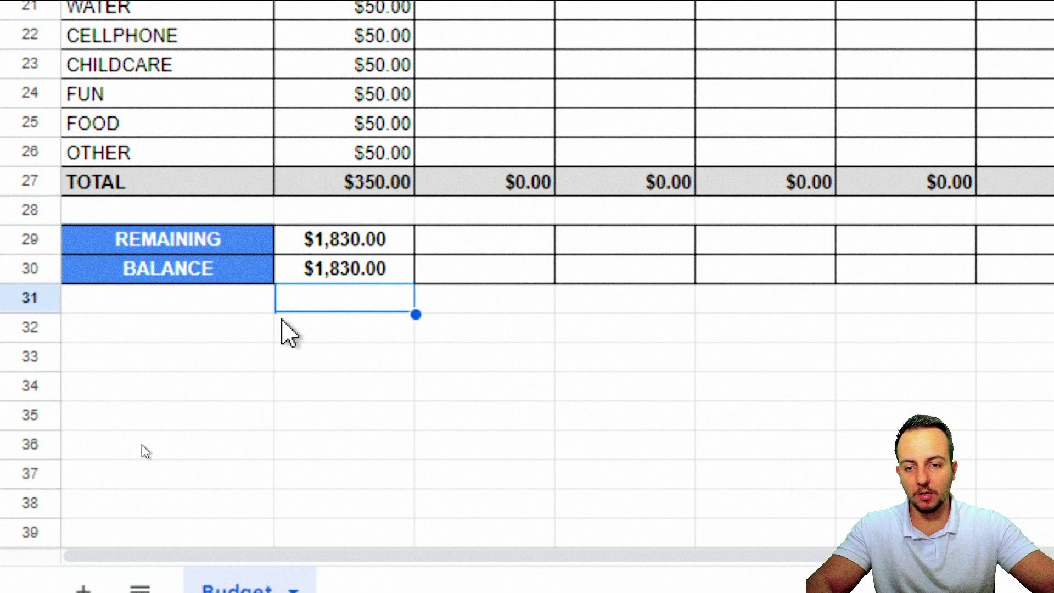
# Enter the formula =B30+C29 in C30 so the February BALANCE adds that month's remaining amount to January's balance
pyautogui.click(464, 272)
pyautogui.click(642, 277)
pyautogui.click(732, 277)
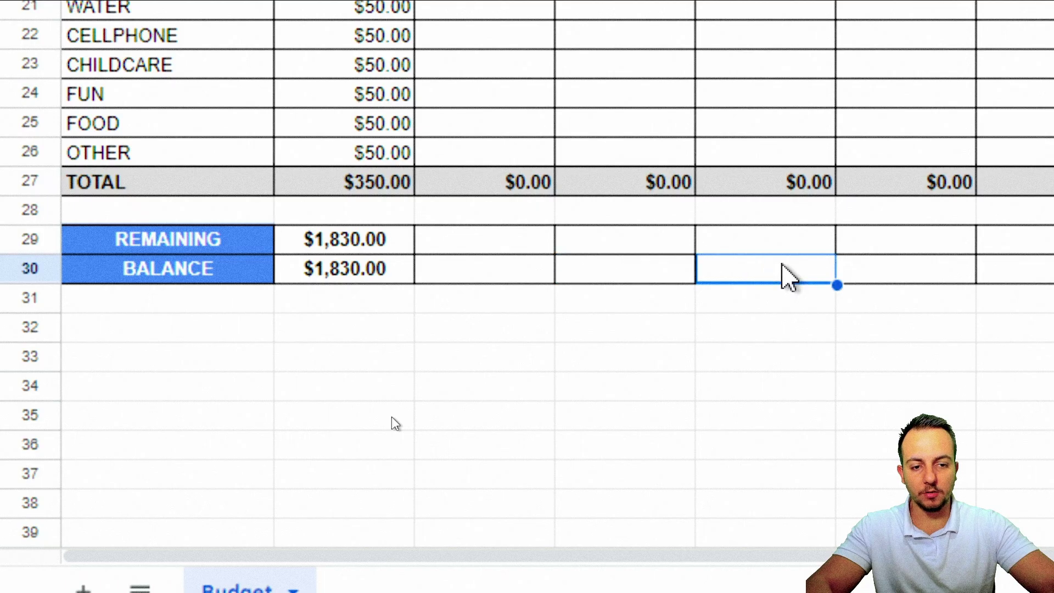
pyautogui.click(467, 269)
pyautogui.write('=')
pyautogui.click(346, 277)
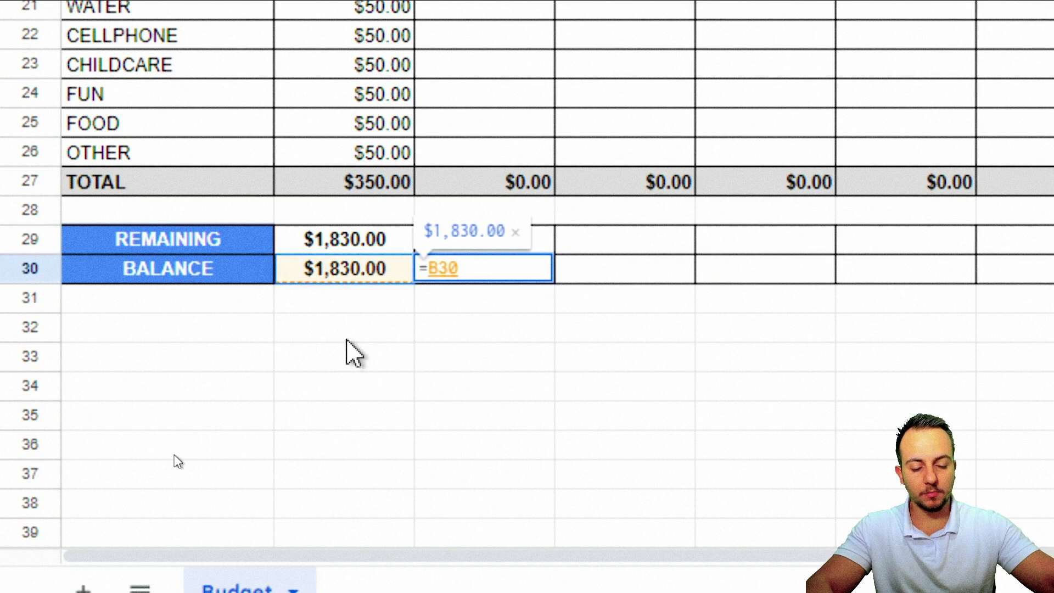
pyautogui.write('+')
pyautogui.click(464, 243)
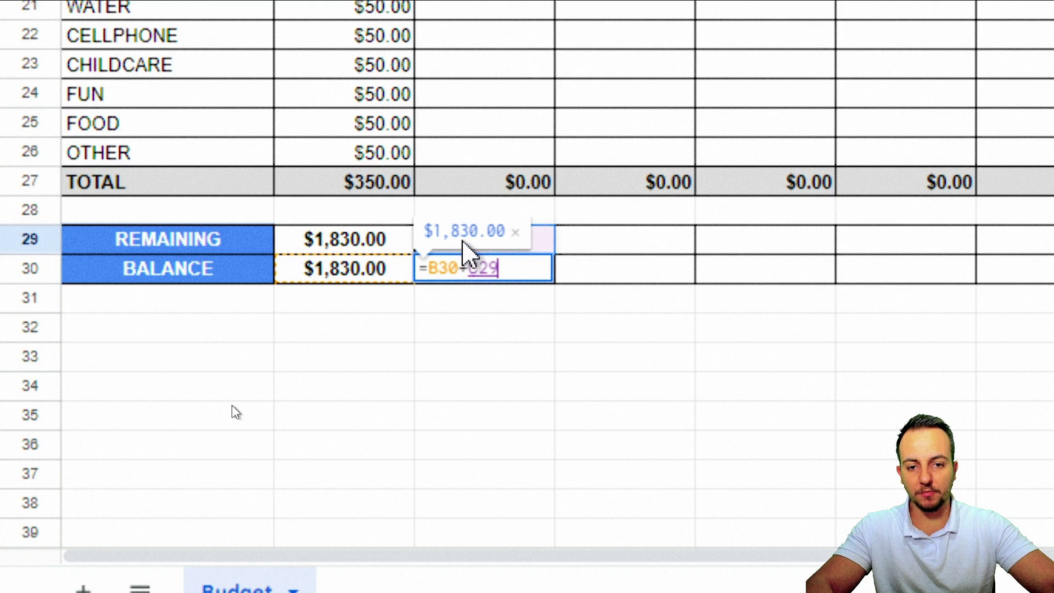
pyautogui.press('Return')
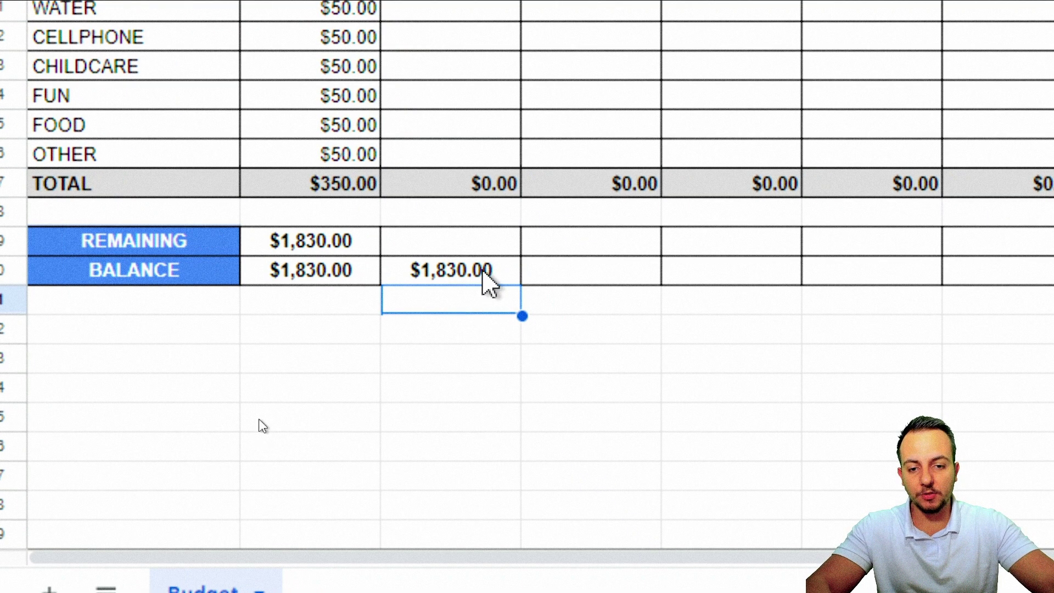
# Fill the February BALANCE formula from C30 across the row through December in column M
pyautogui.click(515, 279)
pyautogui.hscroll(1, 927, 305)
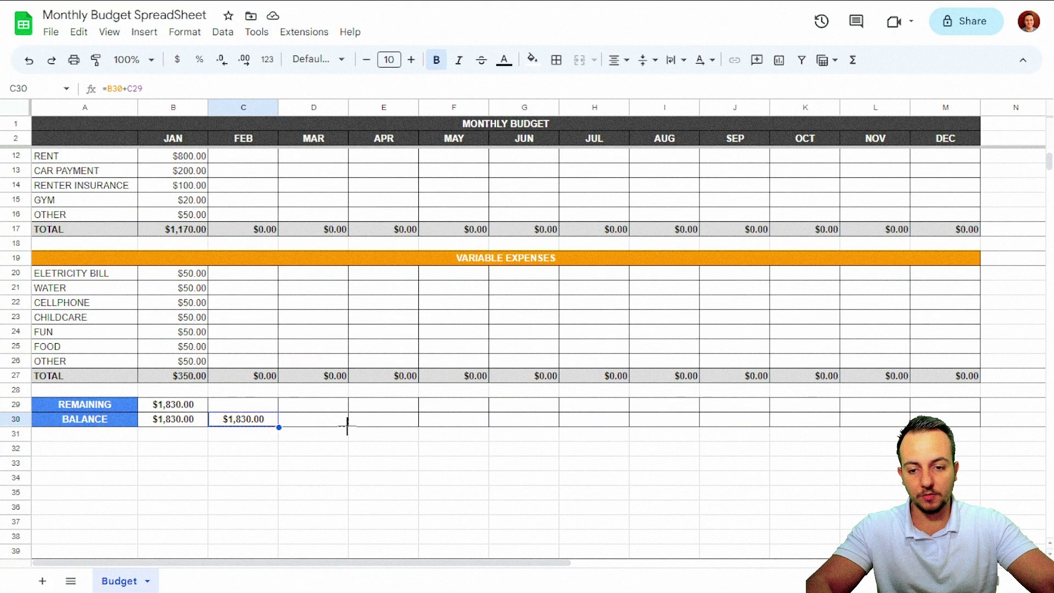
pyautogui.moveTo(347, 425); pyautogui.dragTo(945, 426)
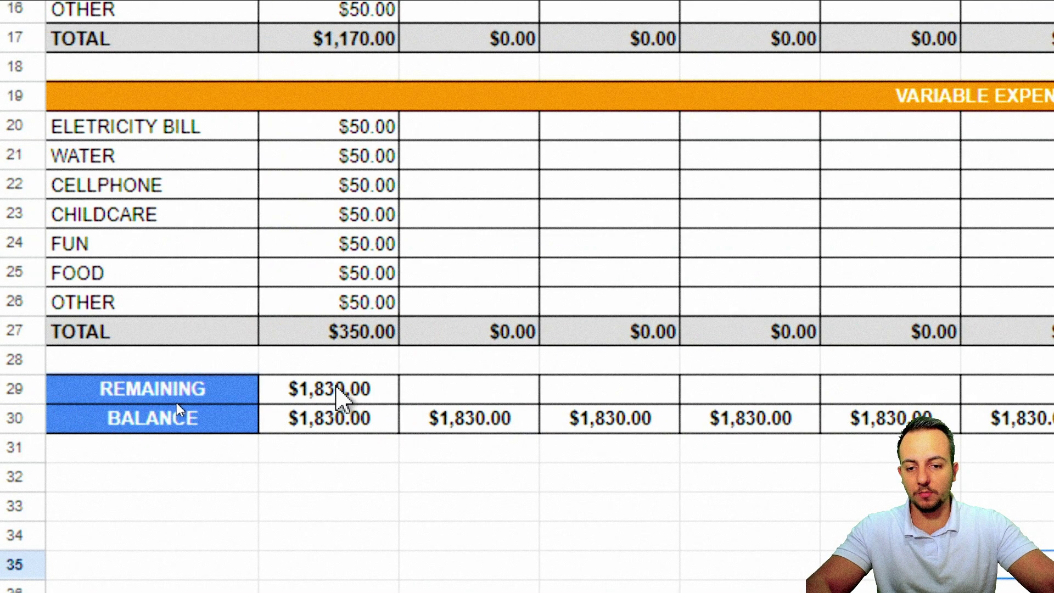
# Fill the January REMAINING formula from B29 across the row through December
pyautogui.click(345, 391)
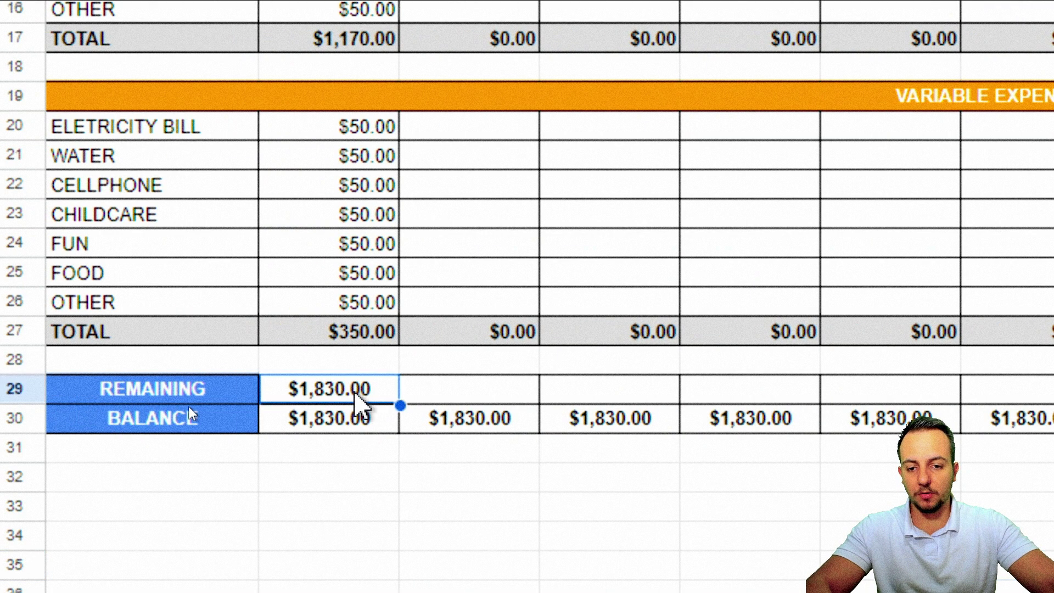
pyautogui.moveTo(402, 404); pyautogui.dragTo(927, 387)
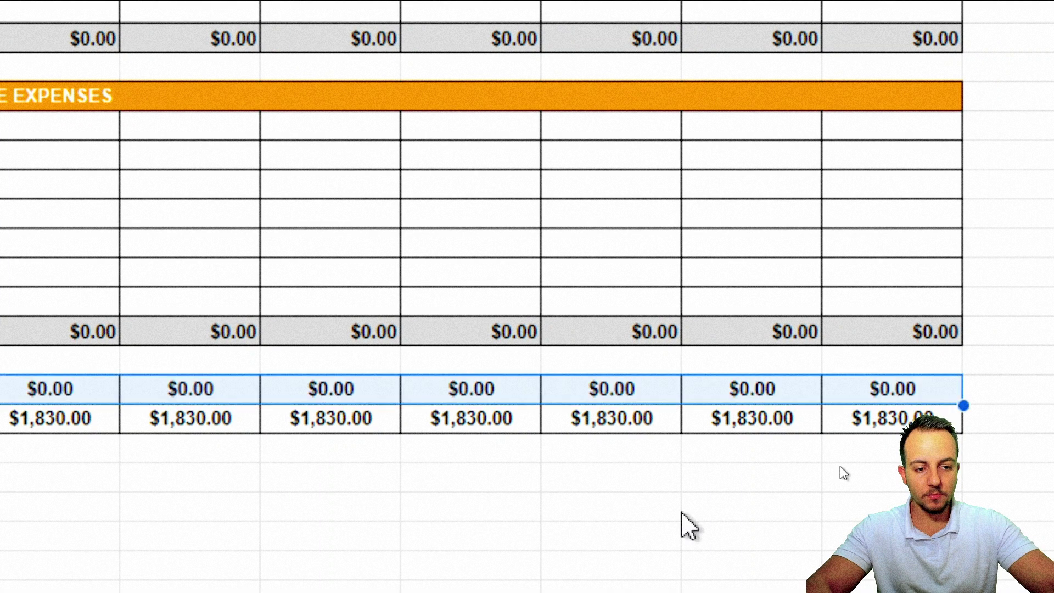
pyautogui.click(216, 592)
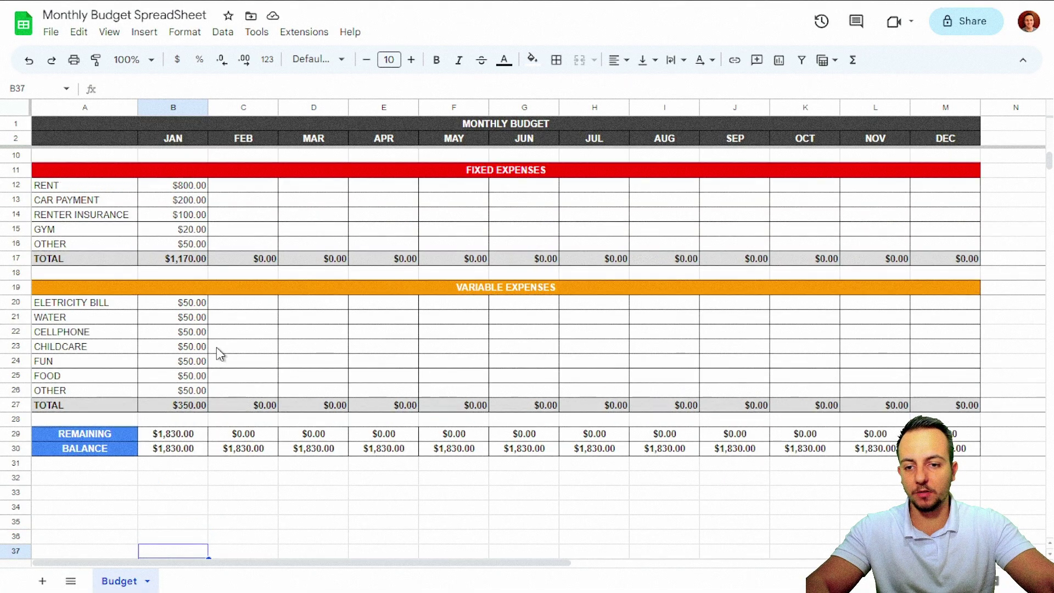
# Copy the January income amounts in B5:B8 into the February and March columns
pyautogui.scroll(3, 214, 347)
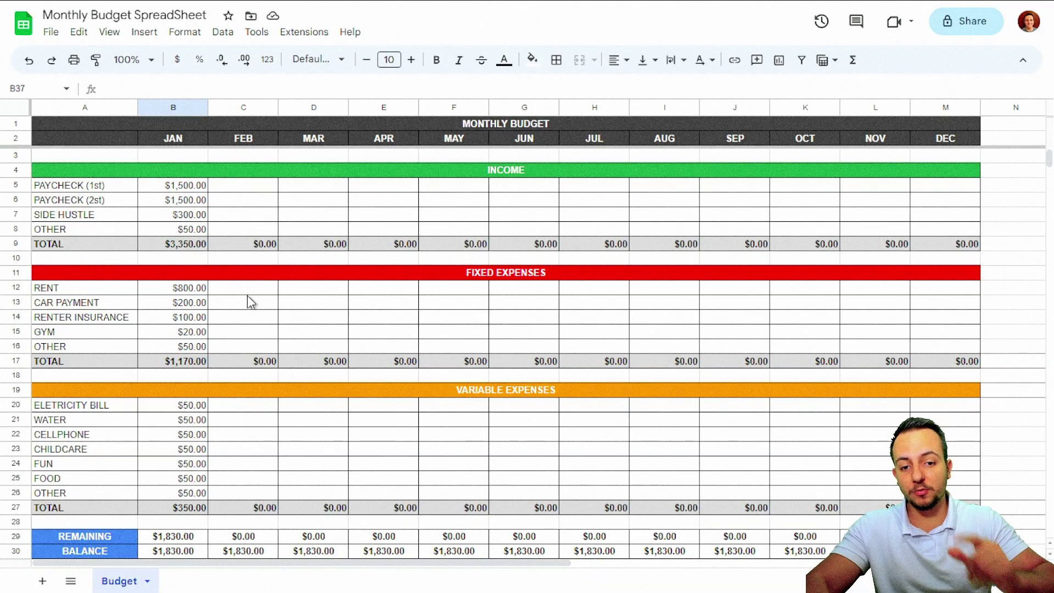
pyautogui.scroll(-1, 217, 344)
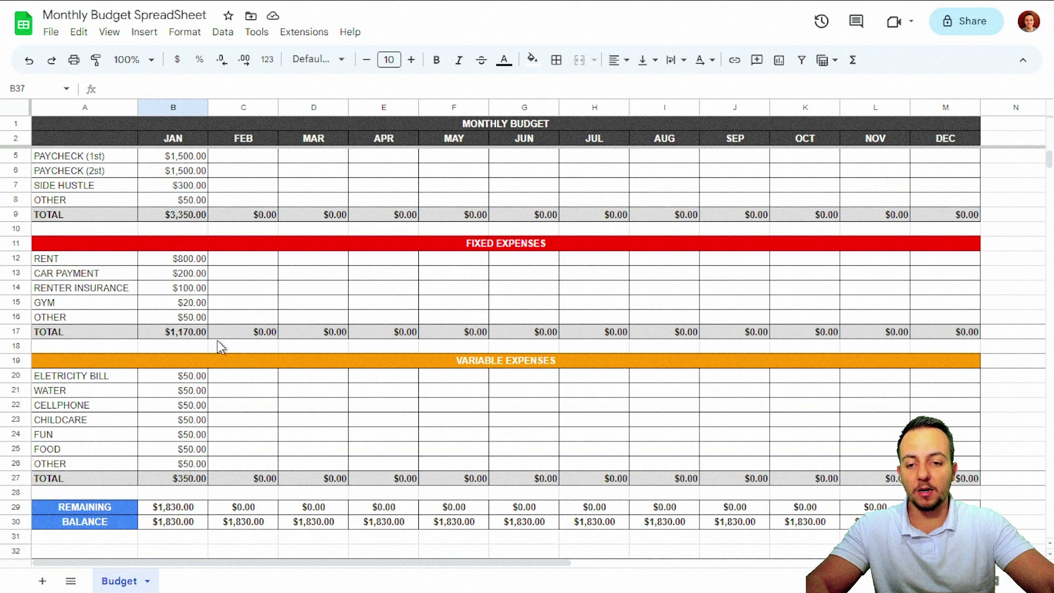
pyautogui.scroll(1, 216, 338)
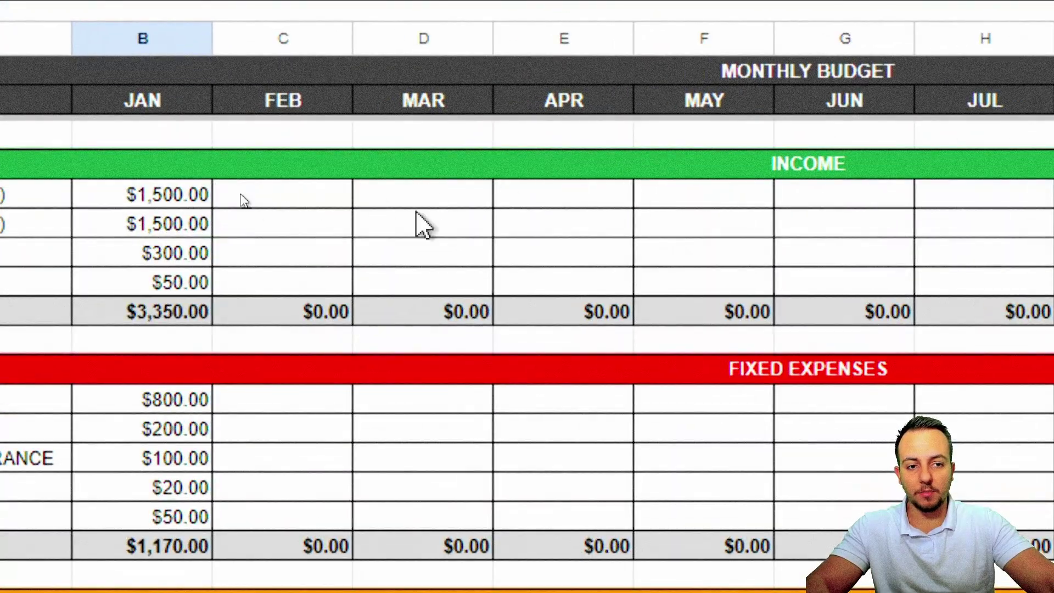
pyautogui.moveTo(371, 202); pyautogui.dragTo(377, 283)
pyautogui.hotkey('ctrl', 'c')
pyautogui.click(528, 203)
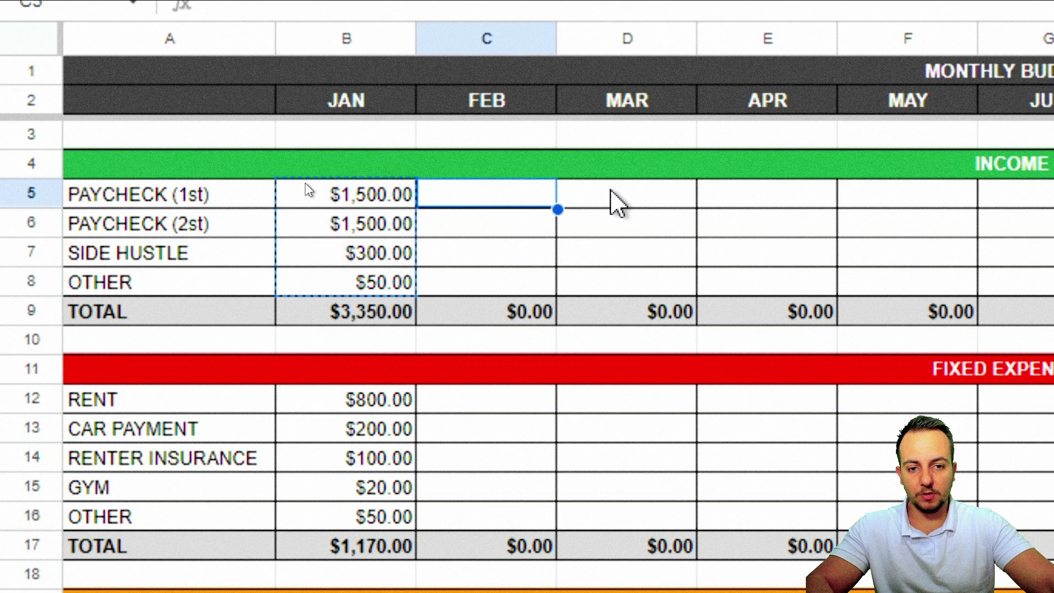
pyautogui.hotkey('ctrl', 'v')
pyautogui.click(616, 202)
pyautogui.hotkey('ctrl', 'v')
# Set the SIDE HUSTLE income to 0 for February and 1,000 for March
pyautogui.click(516, 258)
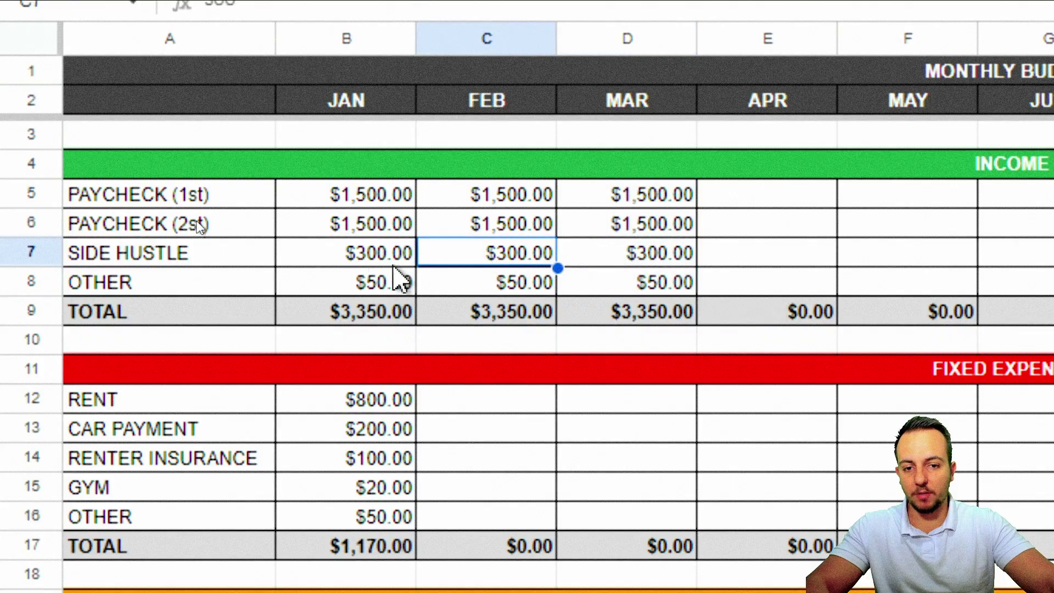
pyautogui.write('0')
pyautogui.press('Tab')
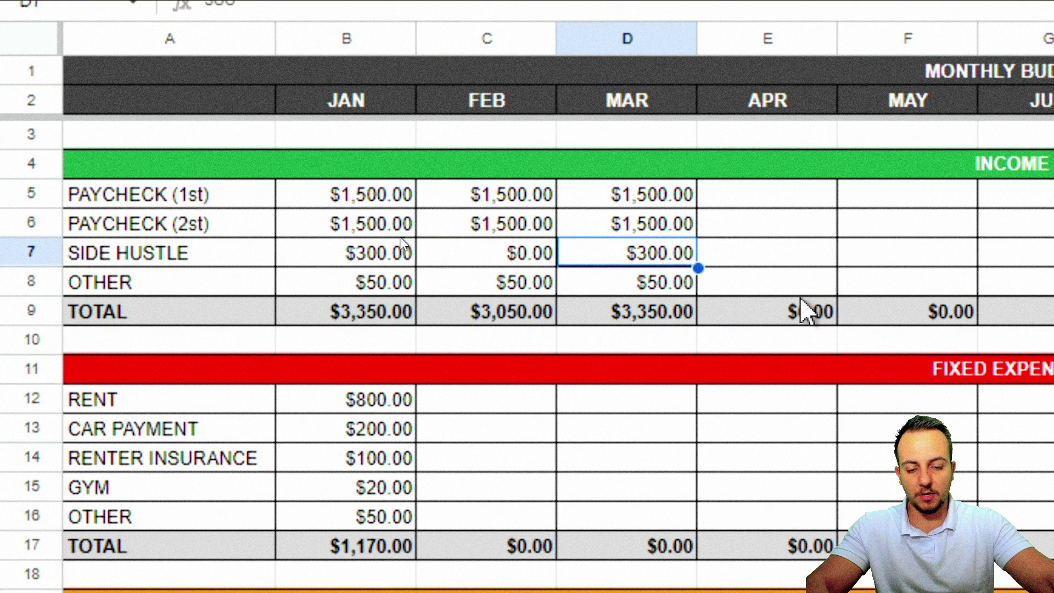
pyautogui.write('1,000')
pyautogui.press('Return')
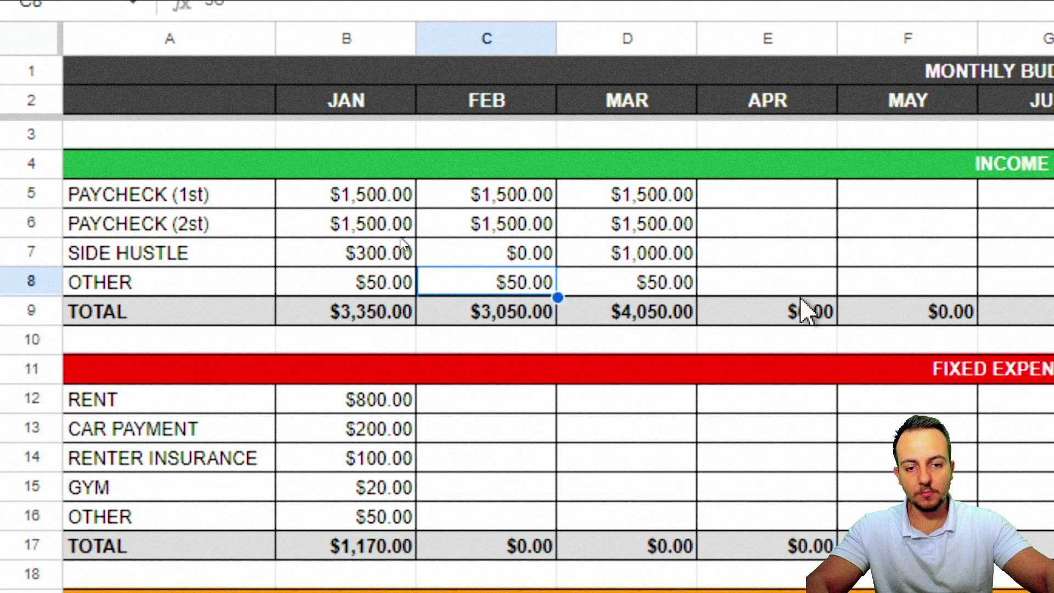
# Set the OTHER income to 0 for both February and March
pyautogui.write('0')
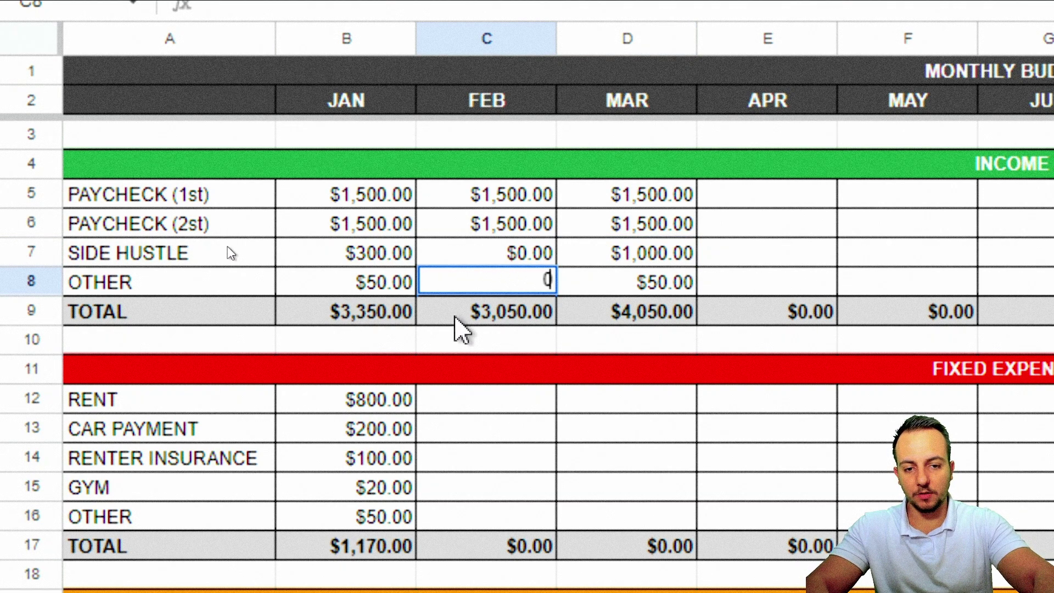
pyautogui.press('Tab')
pyautogui.write('0')
pyautogui.press('Tab')
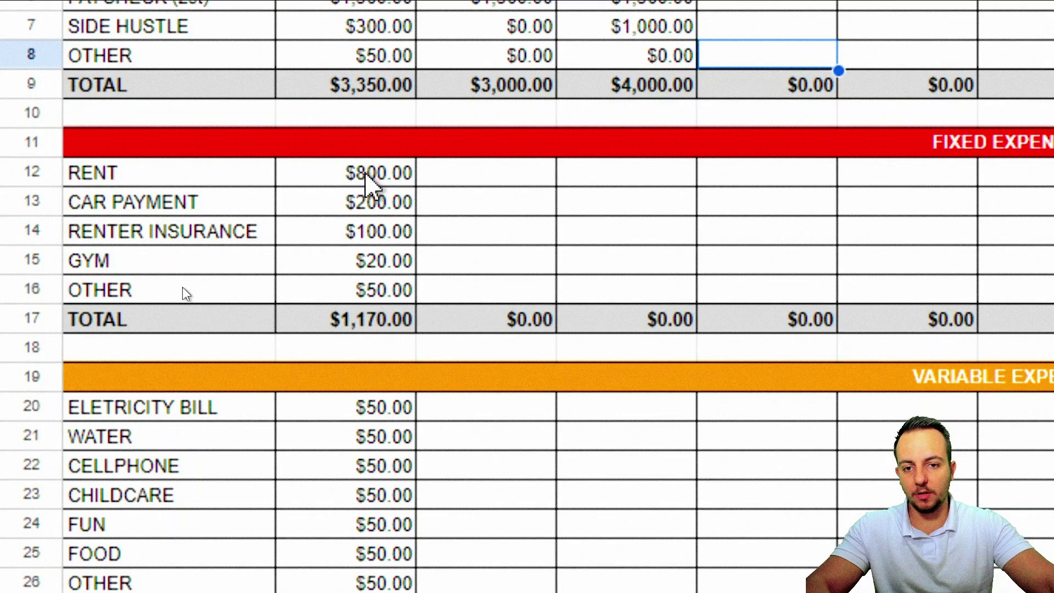
# Copy the January fixed expense amounts in B12:B16 into the February and March columns
pyautogui.moveTo(364, 176); pyautogui.dragTo(367, 291)
pyautogui.hotkey('ctrl', 'c')
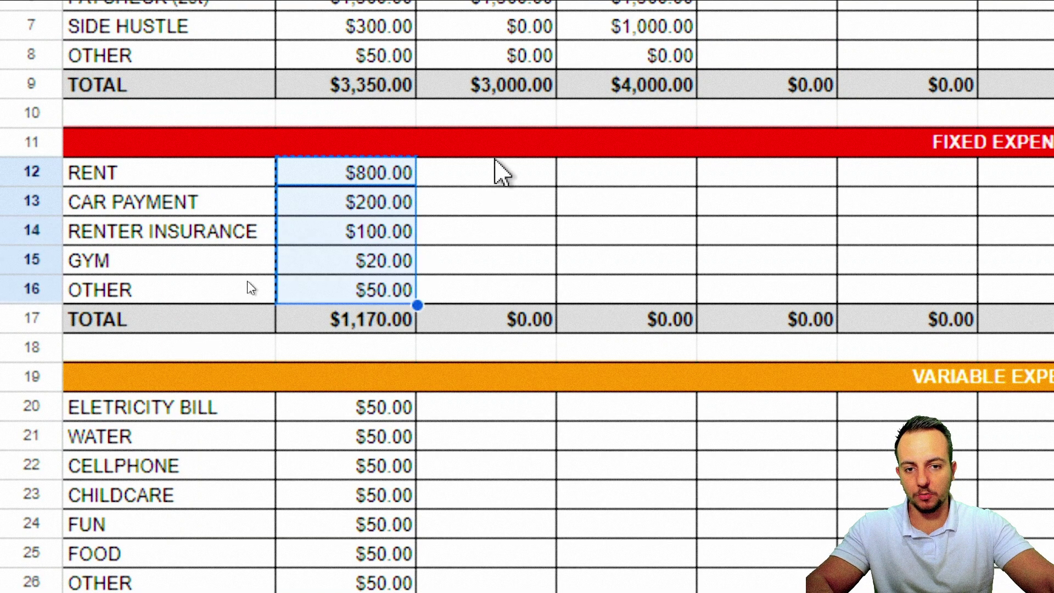
pyautogui.click(507, 174)
pyautogui.hotkey('ctrl', 'v')
pyautogui.click(647, 181)
pyautogui.hotkey('ctrl', 'v')
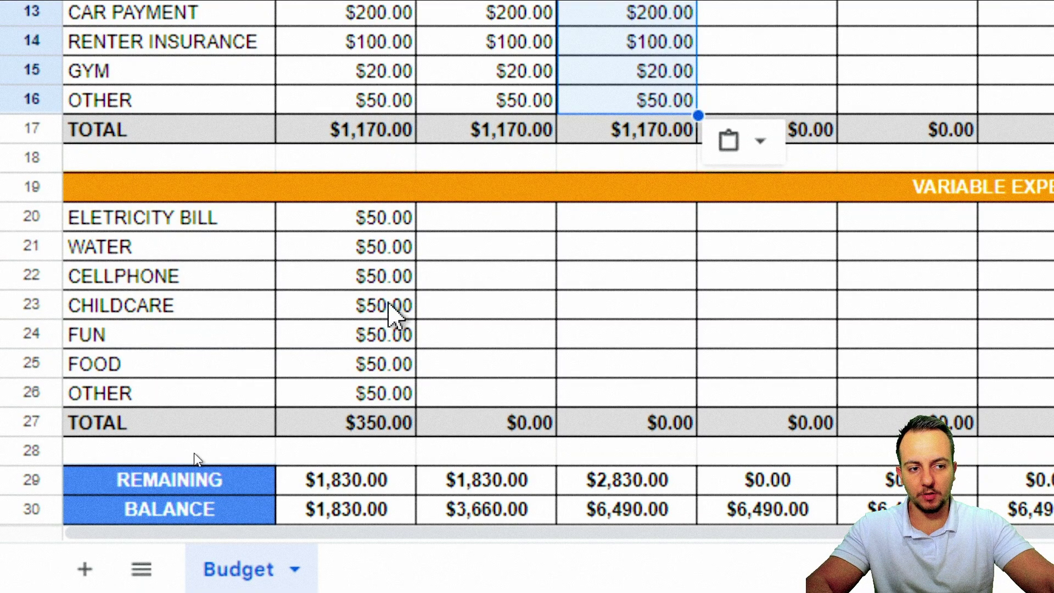
# Copy the January variable expense amounts in B20:B26 into the February and March columns
pyautogui.moveTo(393, 220); pyautogui.dragTo(388, 396)
pyautogui.hotkey('ctrl', 'c')
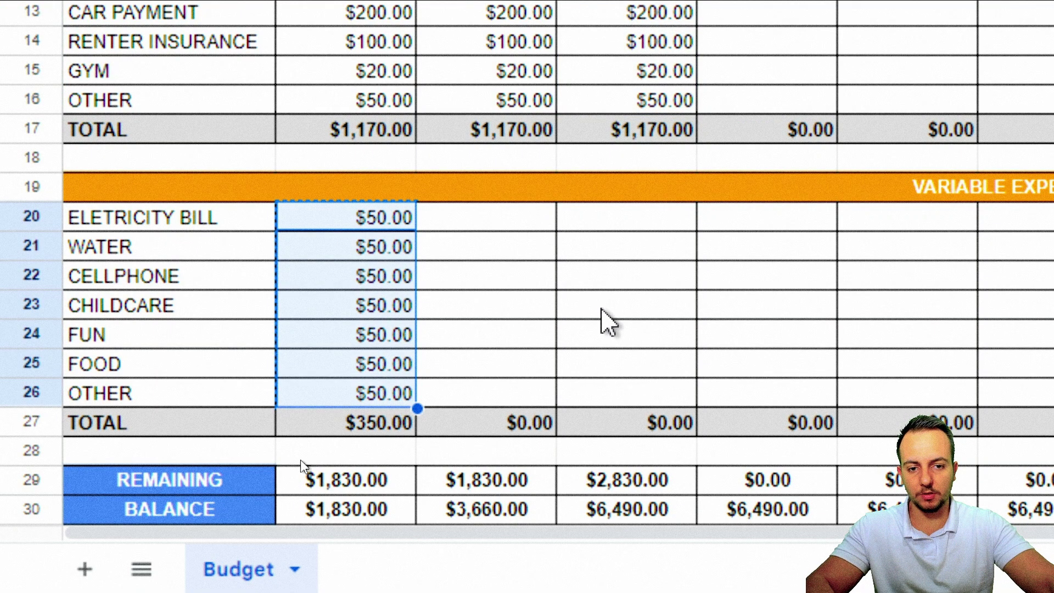
pyautogui.moveTo(486, 217); pyautogui.dragTo(609, 393)
pyautogui.hotkey('ctrl', 'v')
pyautogui.scroll(-5, 571, 277)
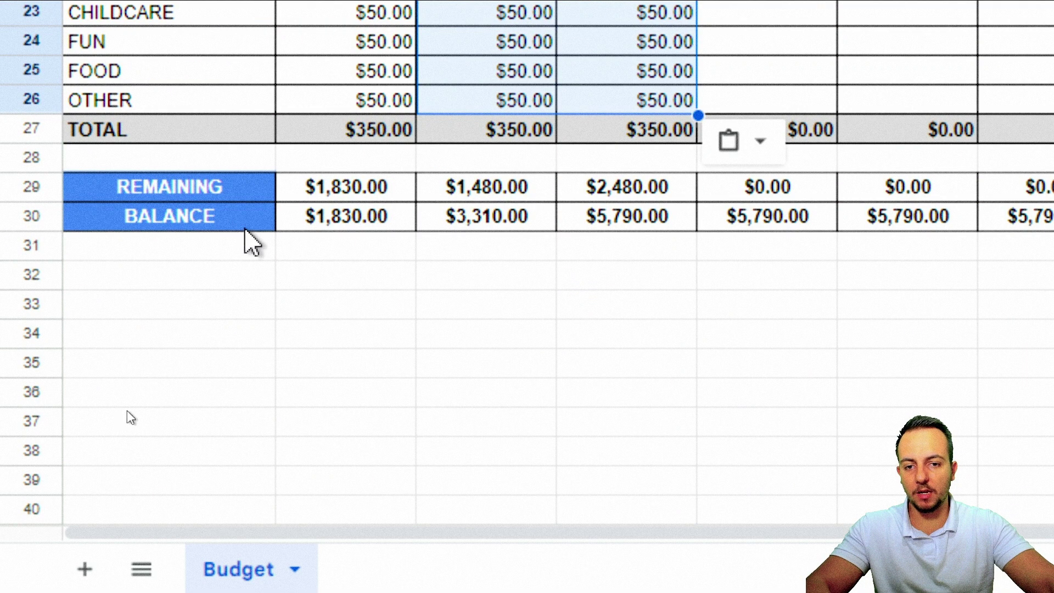
pyautogui.click(365, 387)
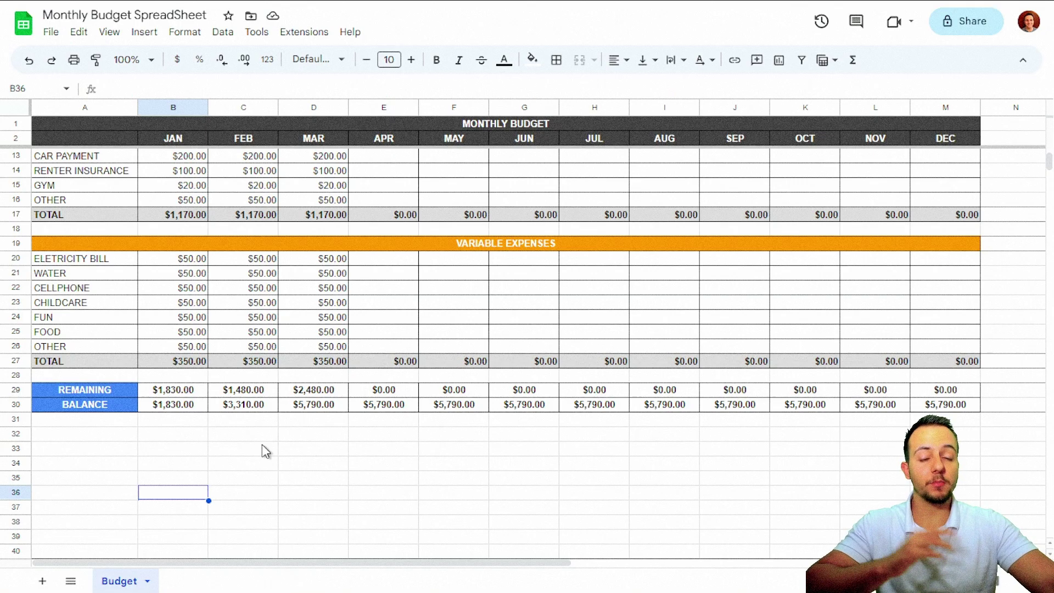
pyautogui.scroll(4, 611, 283)
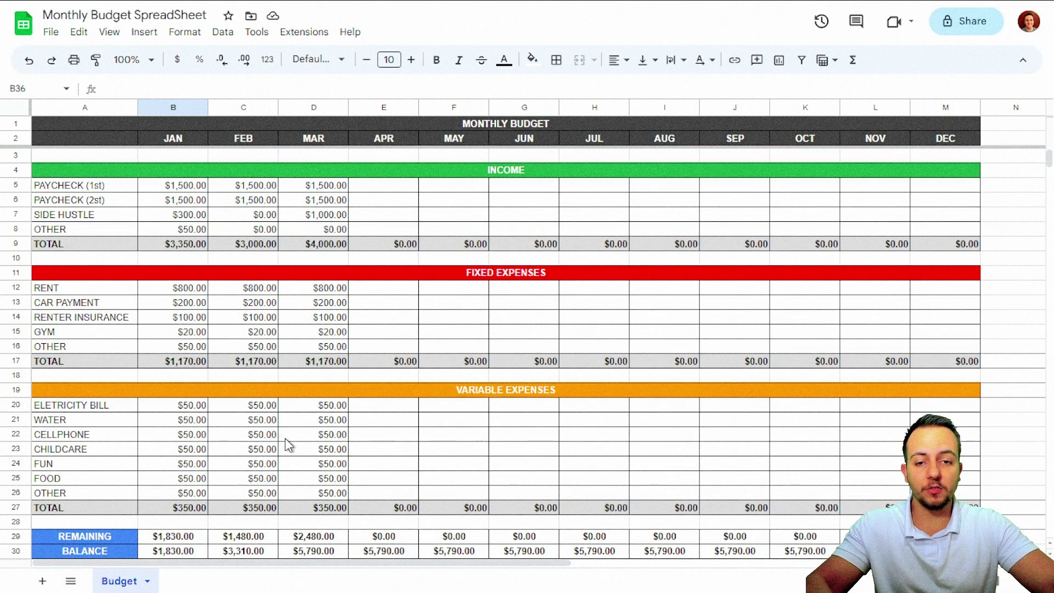
pyautogui.click(112, 189)
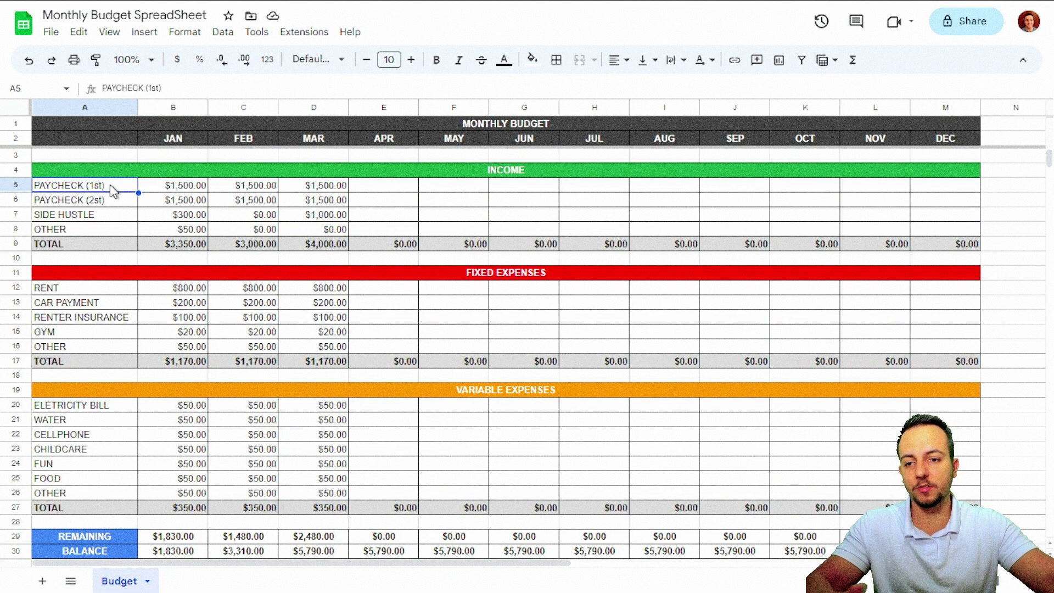